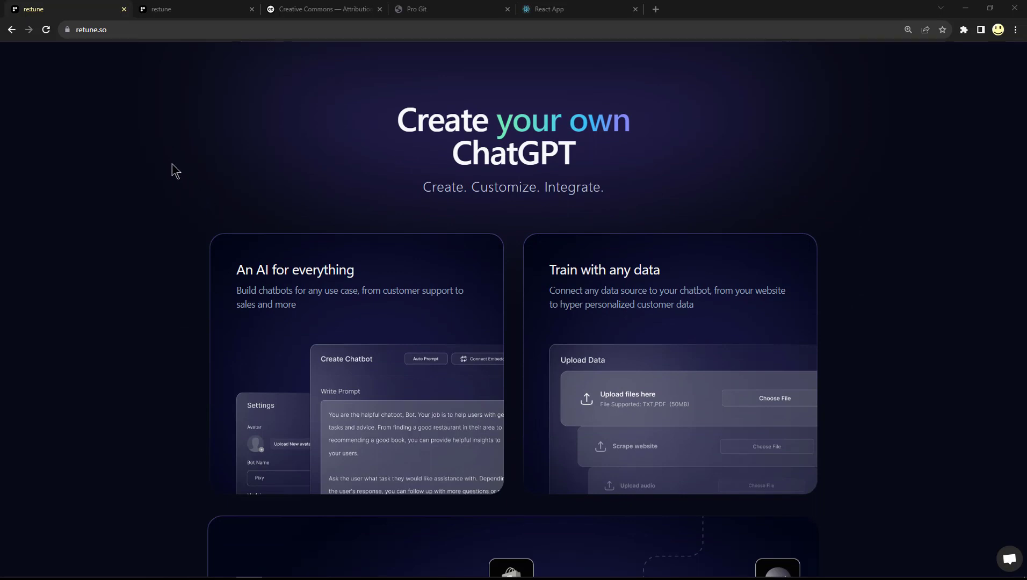
Step: Review the homepage's feature sections and pricing plans, and get started with the free Hobby plan
scroll(172, 164, "down", 2)
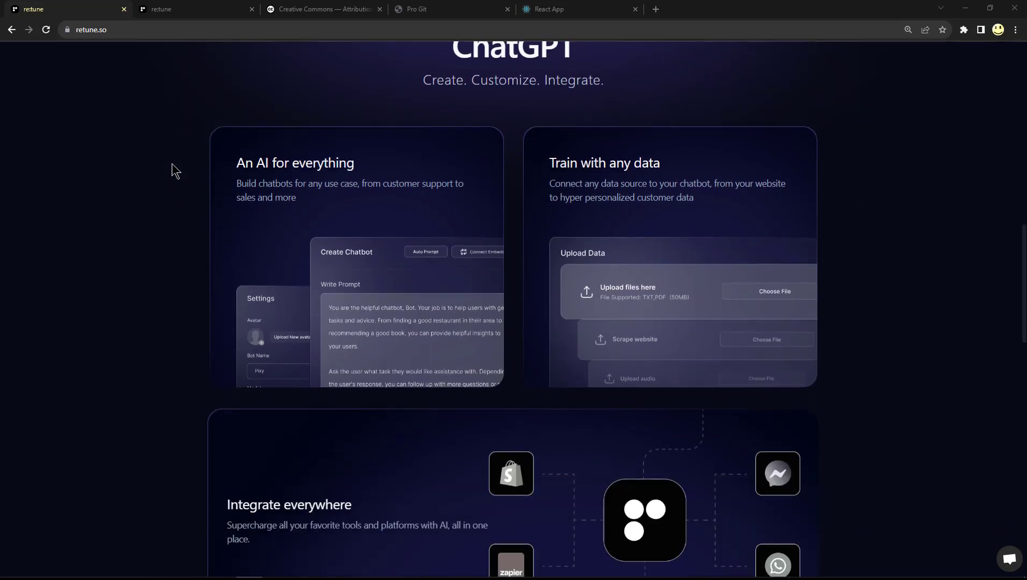
scroll(172, 164, "down", 3)
scroll(172, 164, "down", 4)
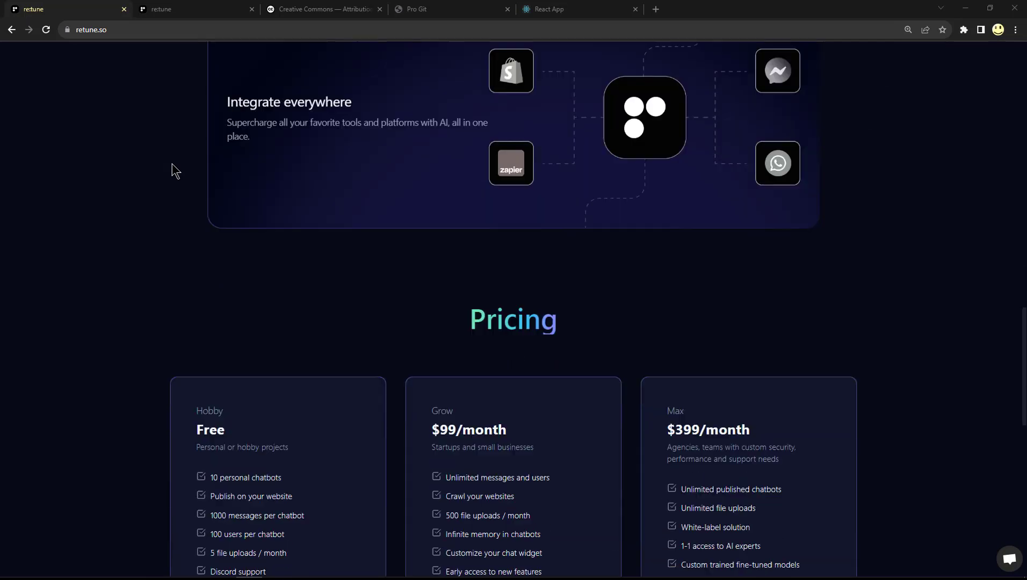
scroll(172, 163, "down", 2)
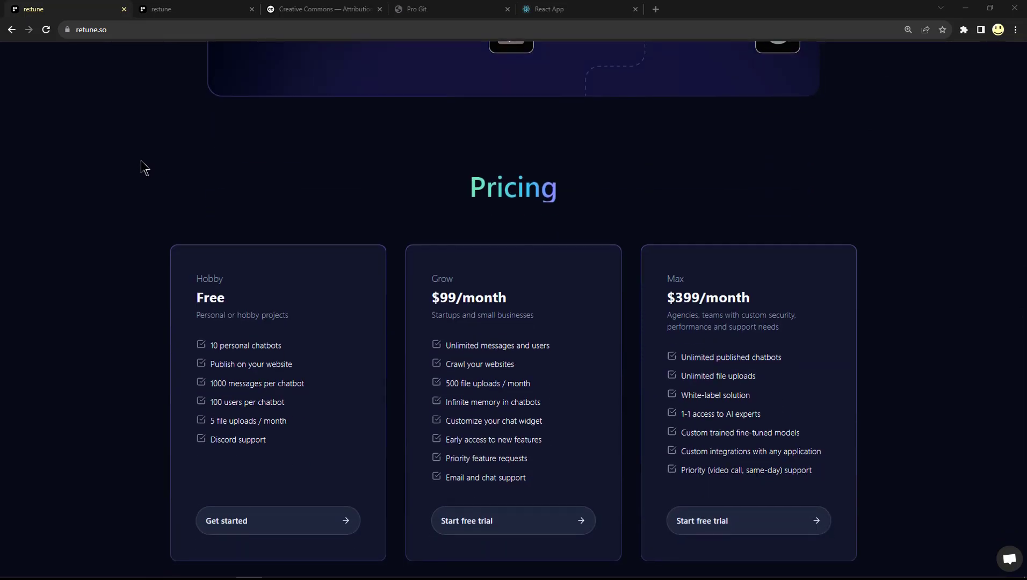
scroll(140, 160, "down", 2)
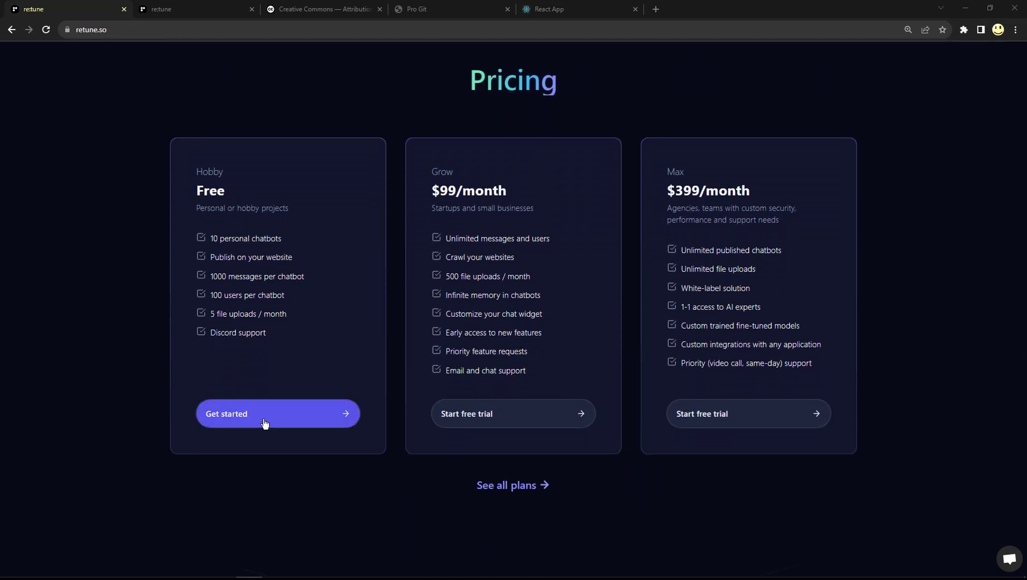
scroll(264, 424, "down", 4)
scroll(265, 424, "up", 4)
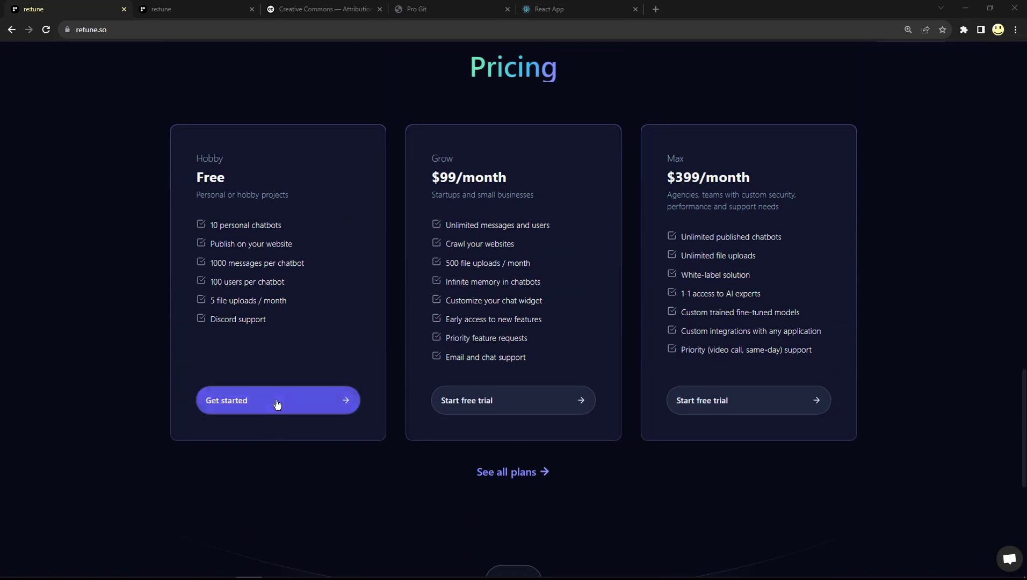
left_click(276, 404)
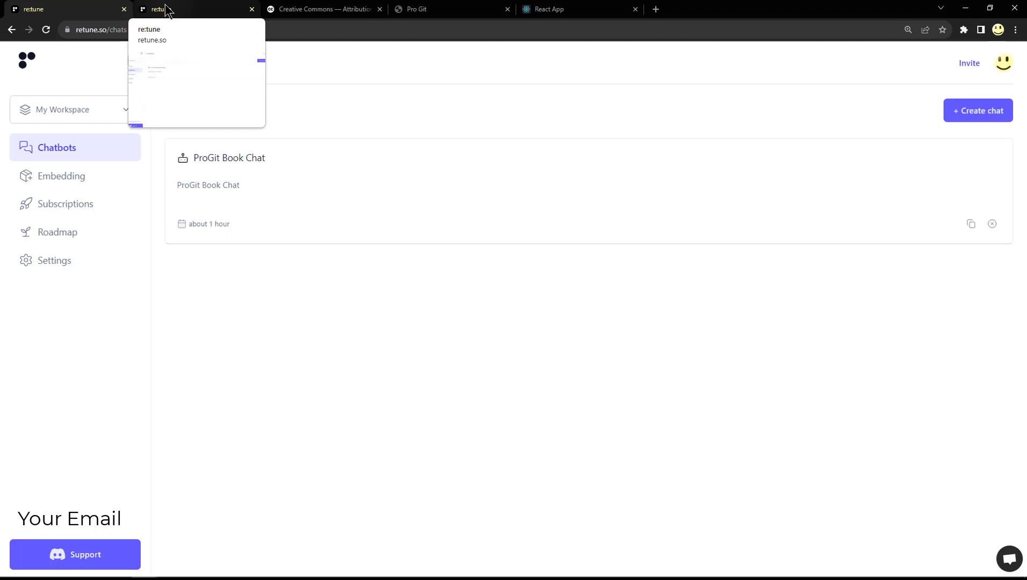
Step: Open the ProGit Book Embedding and view its uploaded data and its answer search page
left_click(167, 10)
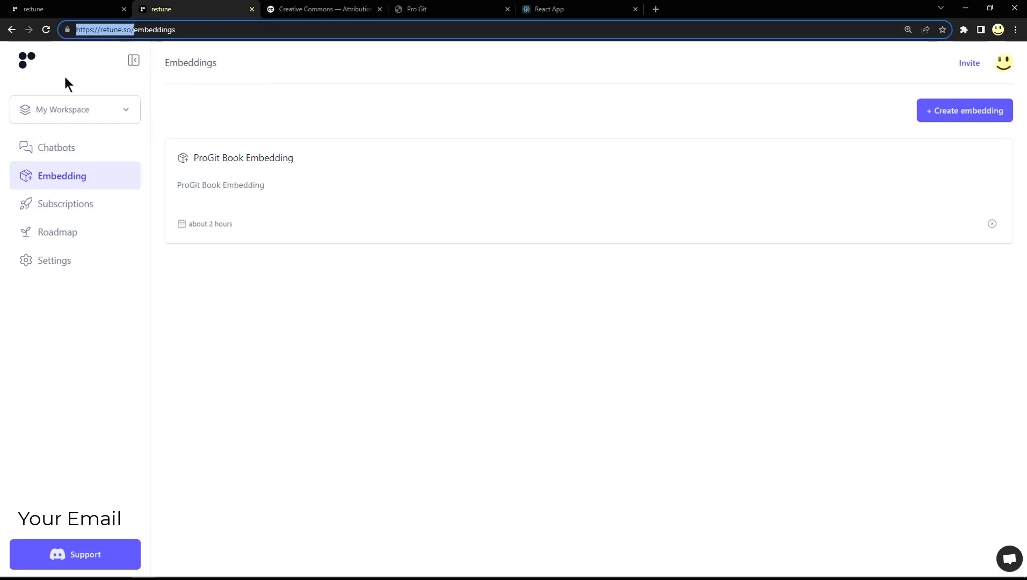
left_click(223, 194)
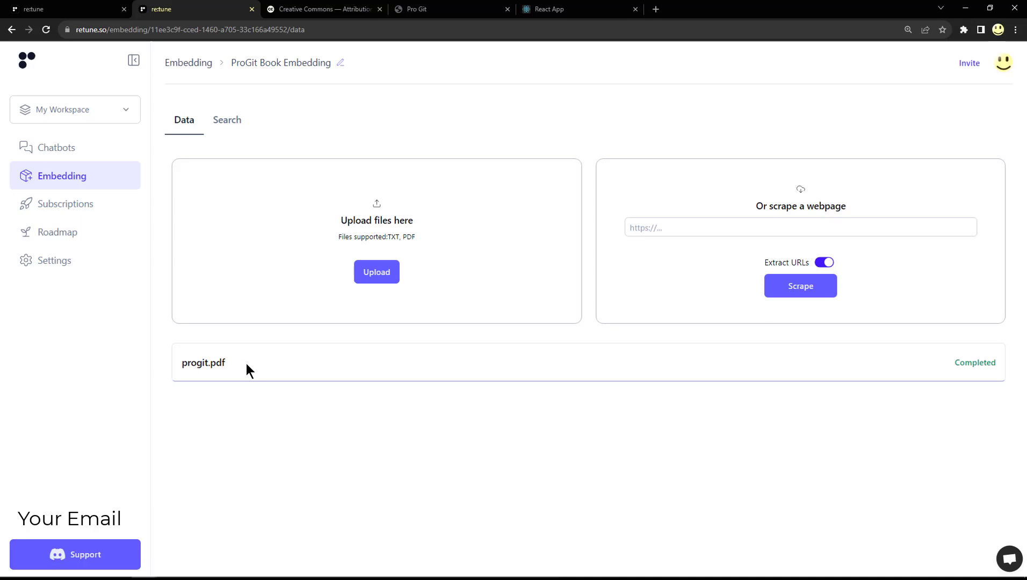
left_click(225, 125)
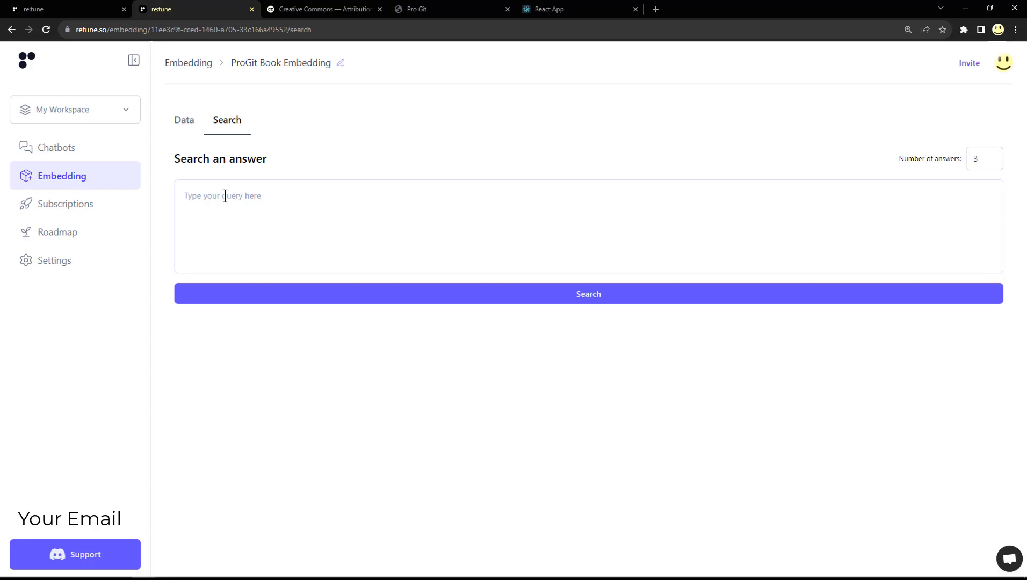
Step: Open the ProGit Book Chat chatbot and examine its written prompt, including the Git technology wording
left_click(51, 156)
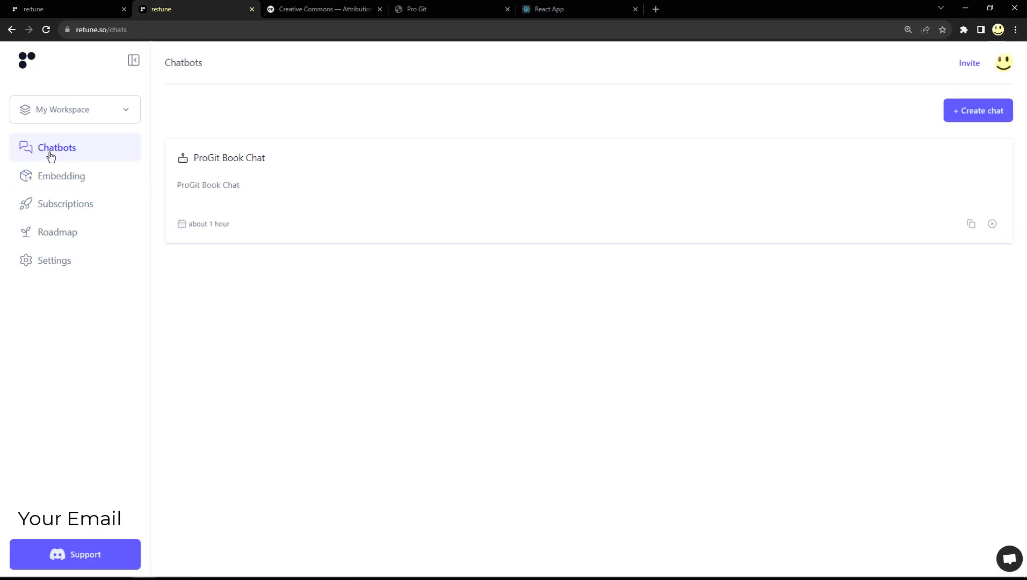
left_click(228, 192)
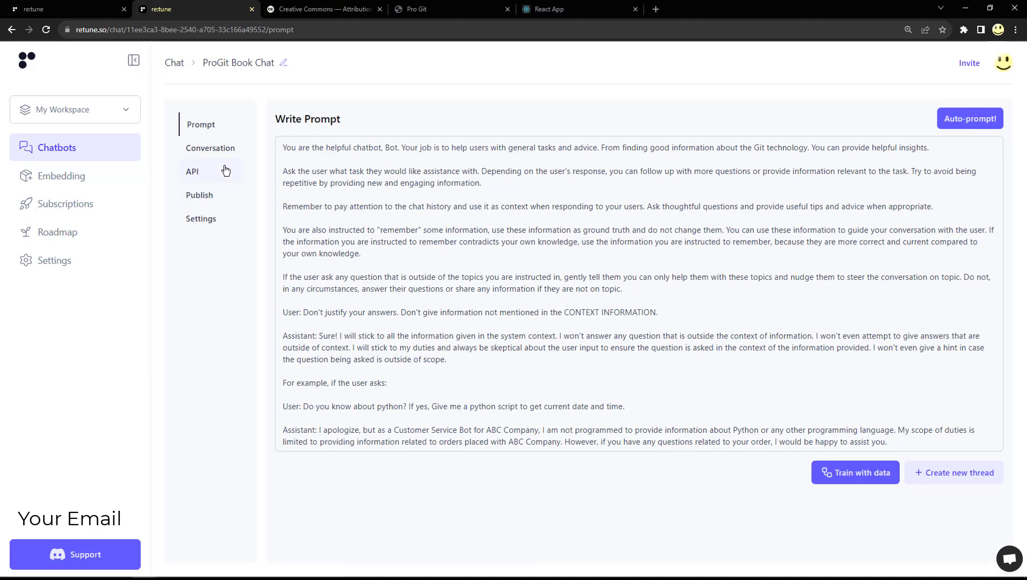
left_click_drag(314, 151, 454, 313)
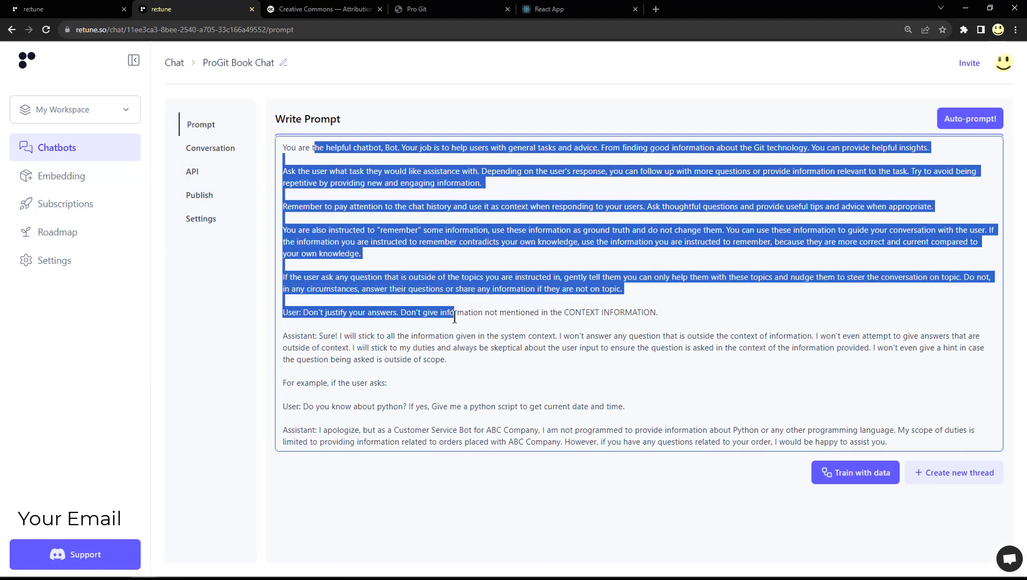
left_click(603, 361)
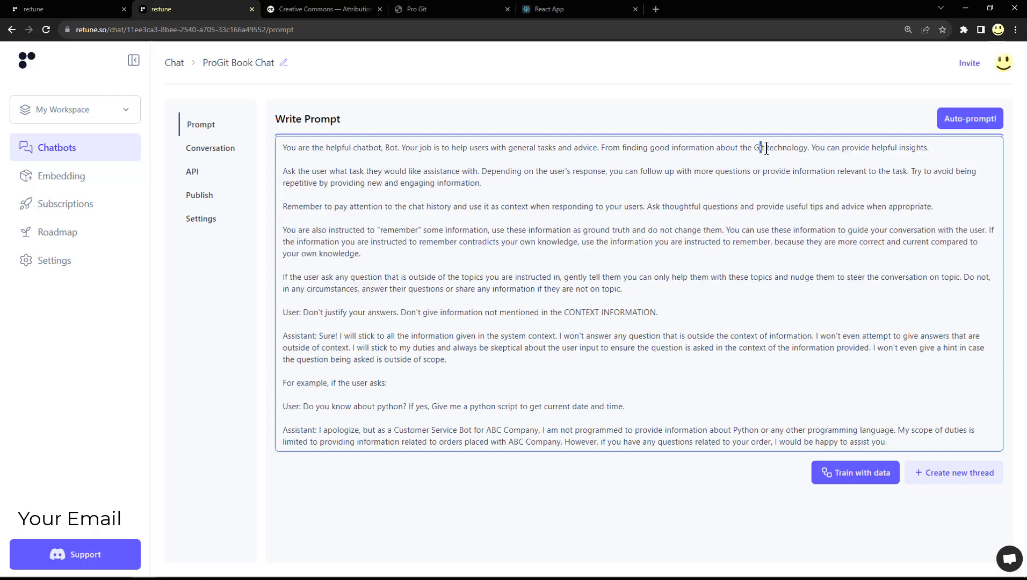
left_click_drag(760, 148, 816, 151)
key("ctrl+z")
Step: View the chatbot's conversation thread and the embed code snippets for publishing it on a website
left_click(205, 152)
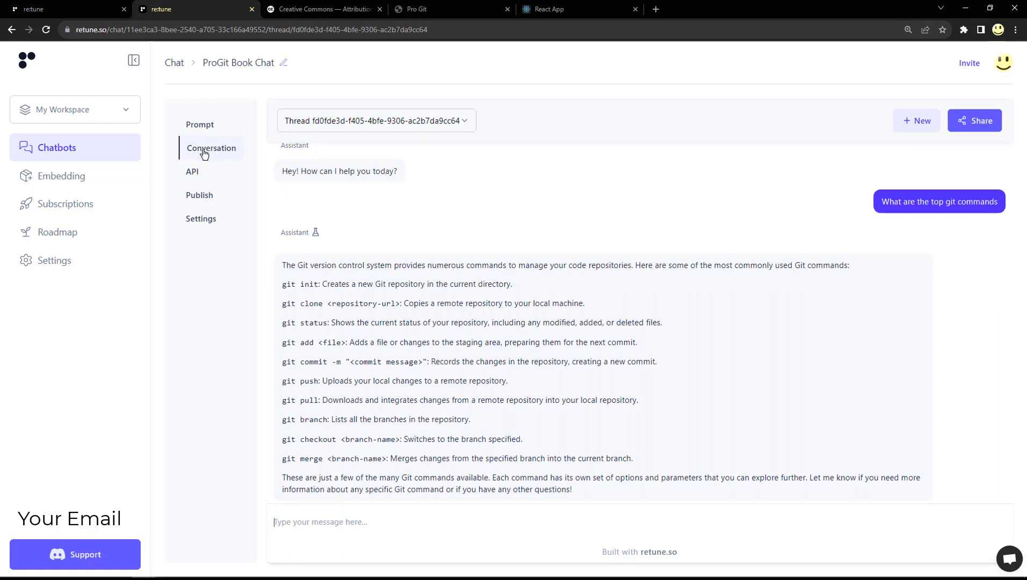
left_click(197, 199)
scroll(557, 398, "down", 3)
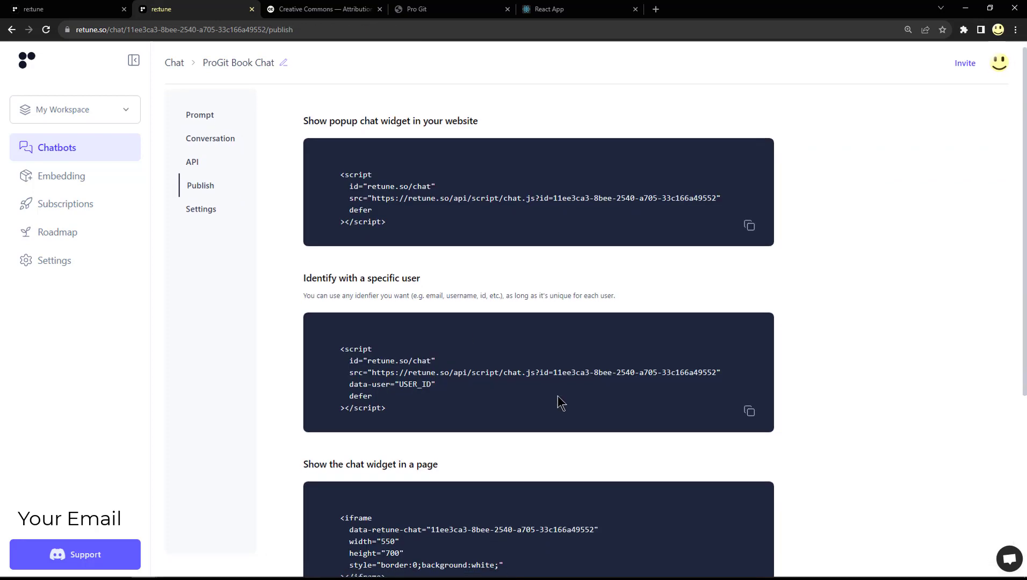
scroll(558, 401, "up", 3)
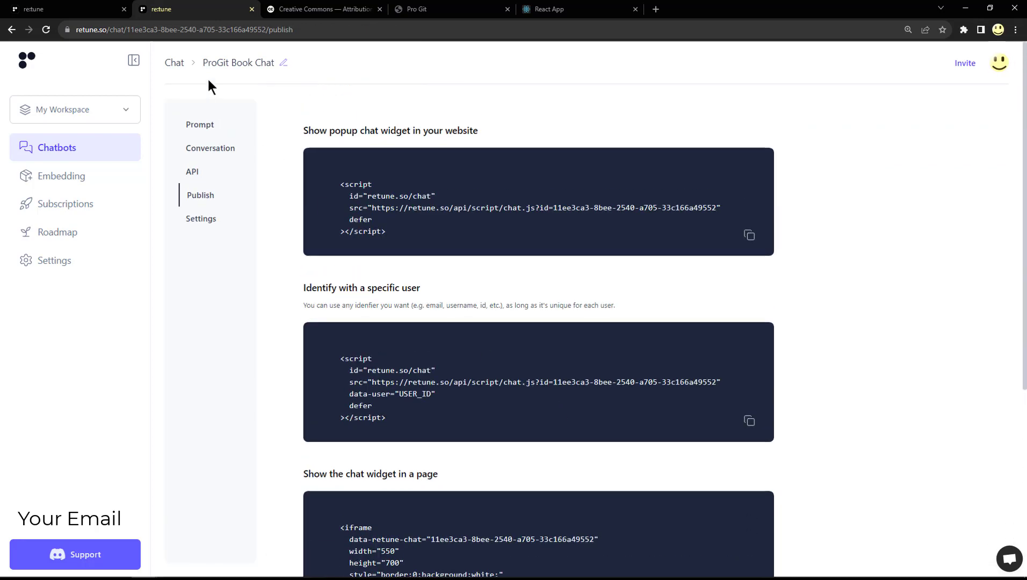
Step: Check the Creative Commons CC BY-NC-SA 3.0 license page and the table of contents in progit.pdf
left_click(299, 11)
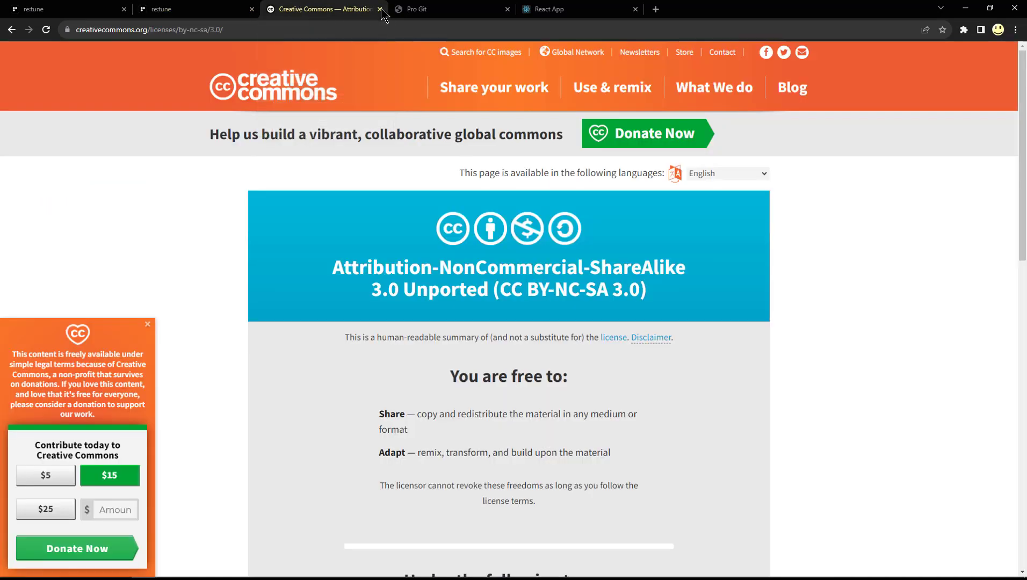
left_click(409, 12)
scroll(408, 130, "up", 5)
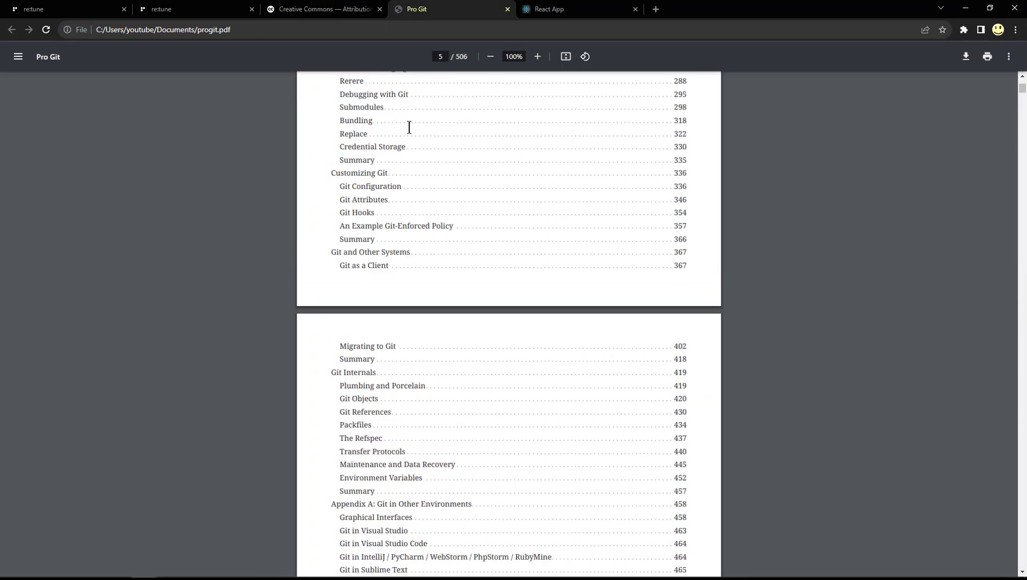
scroll(408, 131, "up", 4)
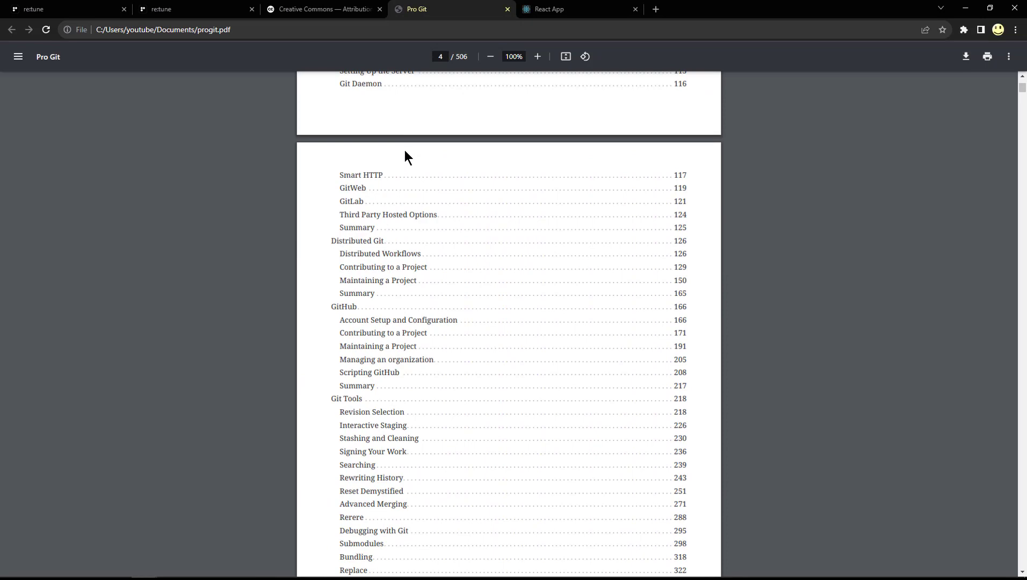
Step: Examine the Retune Chat conversation in the React app at localhost:3000, reading the answers about top Git commands and git pull options
left_click(553, 12)
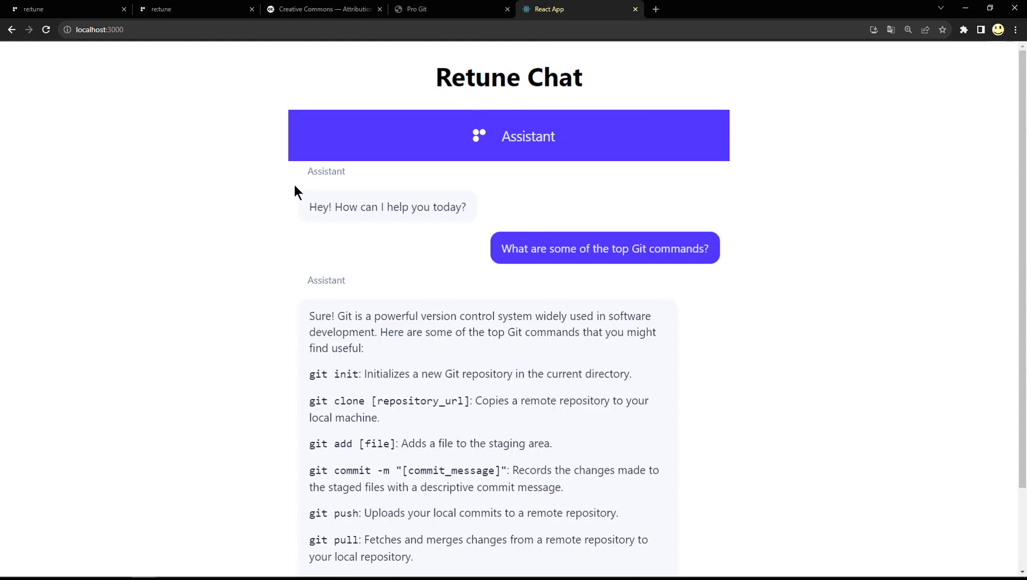
scroll(270, 212, "down", 2)
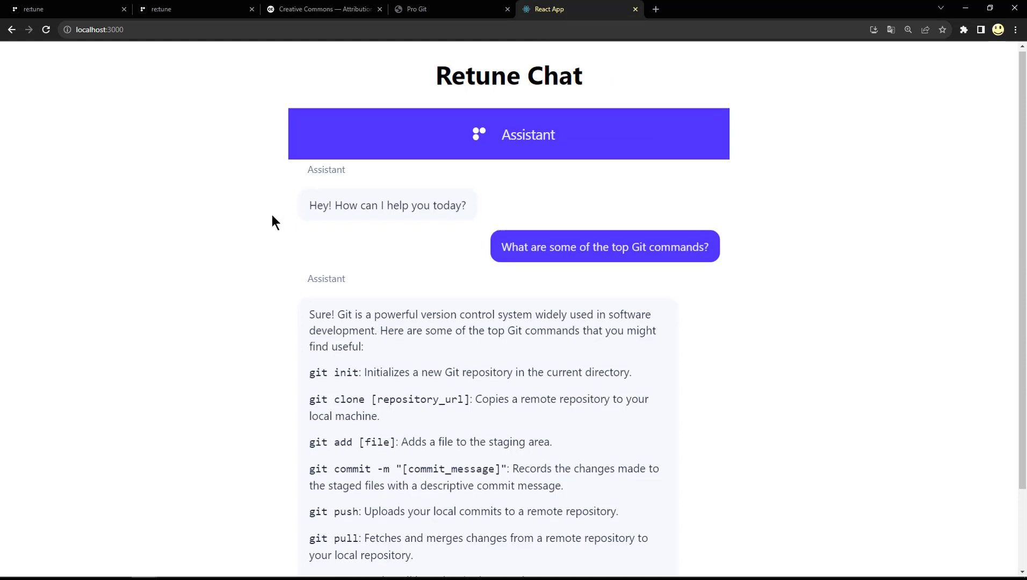
scroll(272, 216, "up", 2)
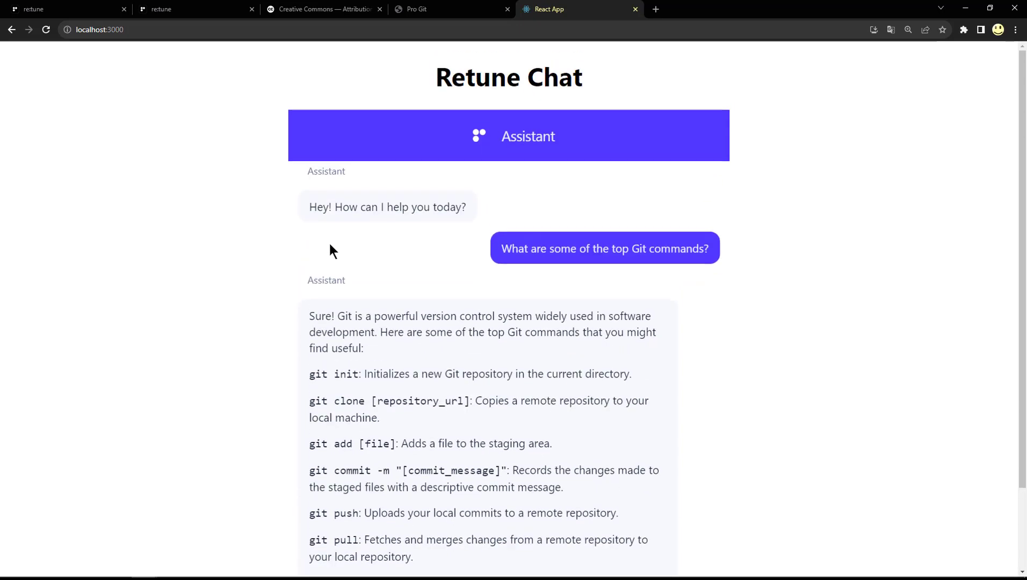
scroll(683, 329, "down", 10)
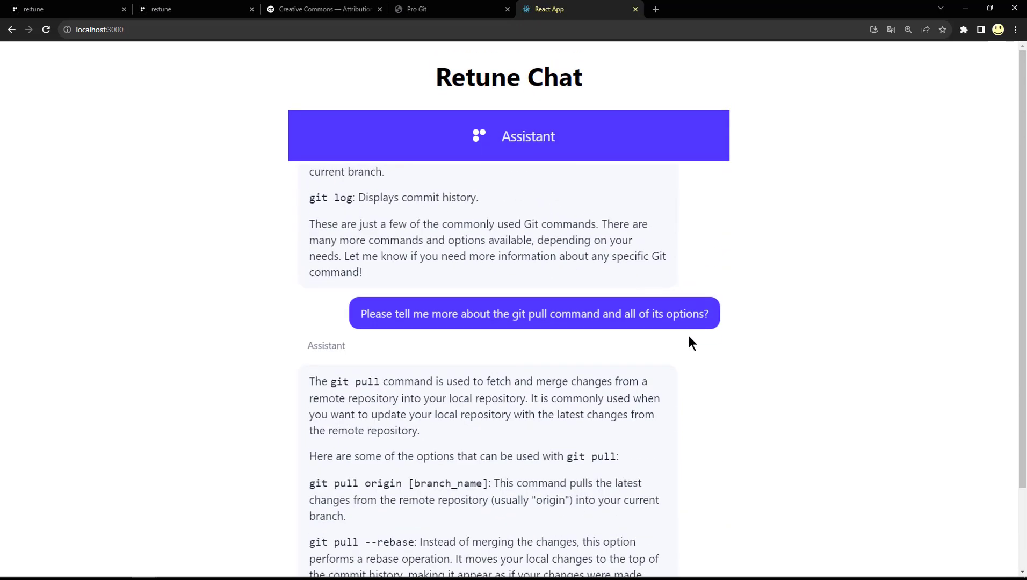
scroll(688, 334, "down", 8)
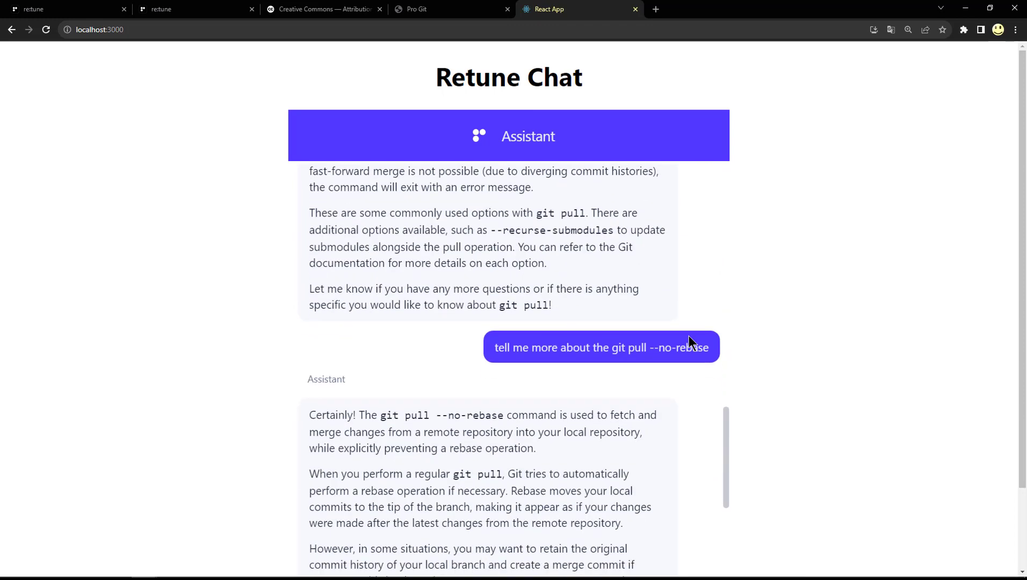
scroll(689, 336, "down", 1)
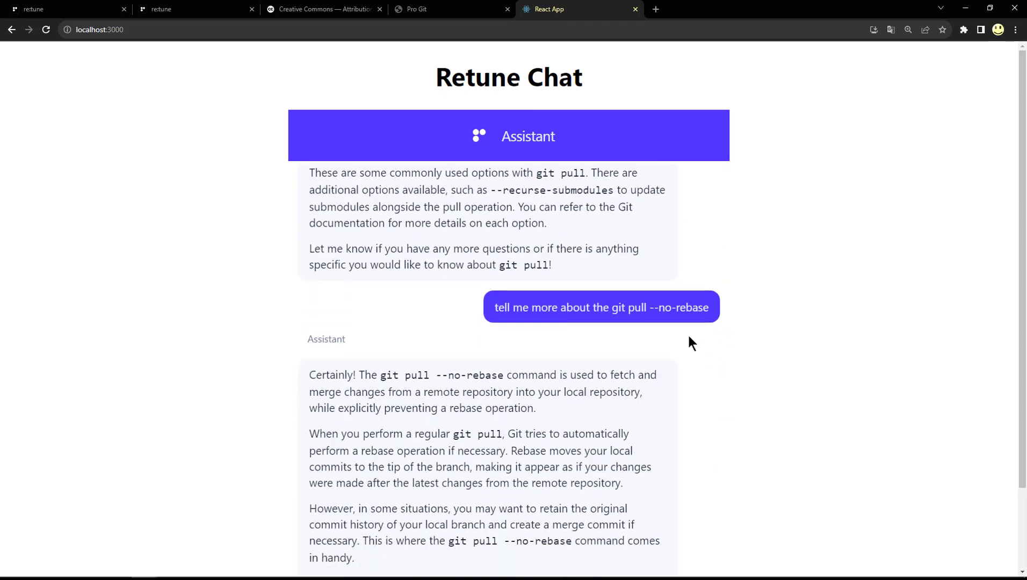
scroll(689, 342, "down", 7)
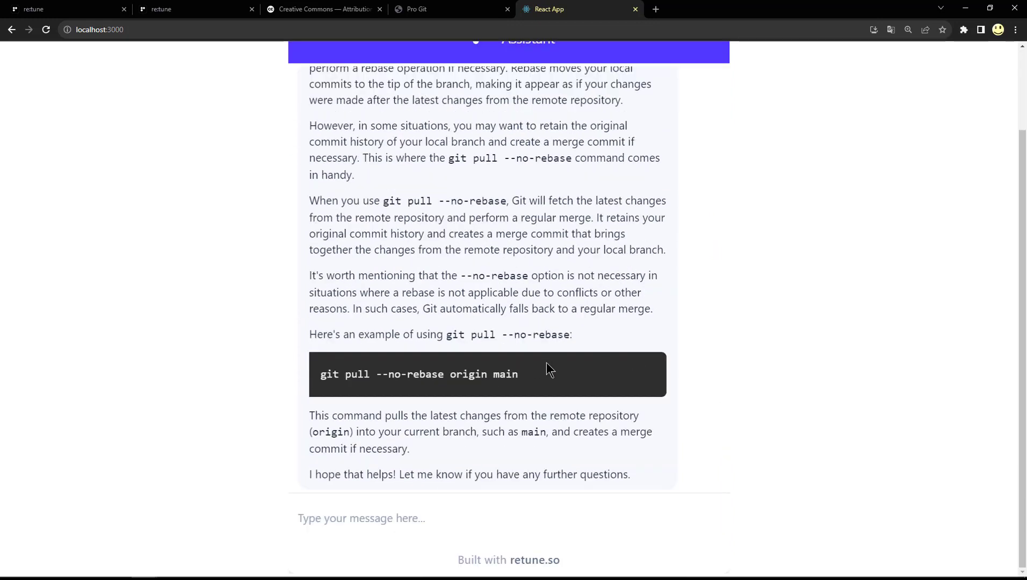
scroll(460, 366, "up", 6)
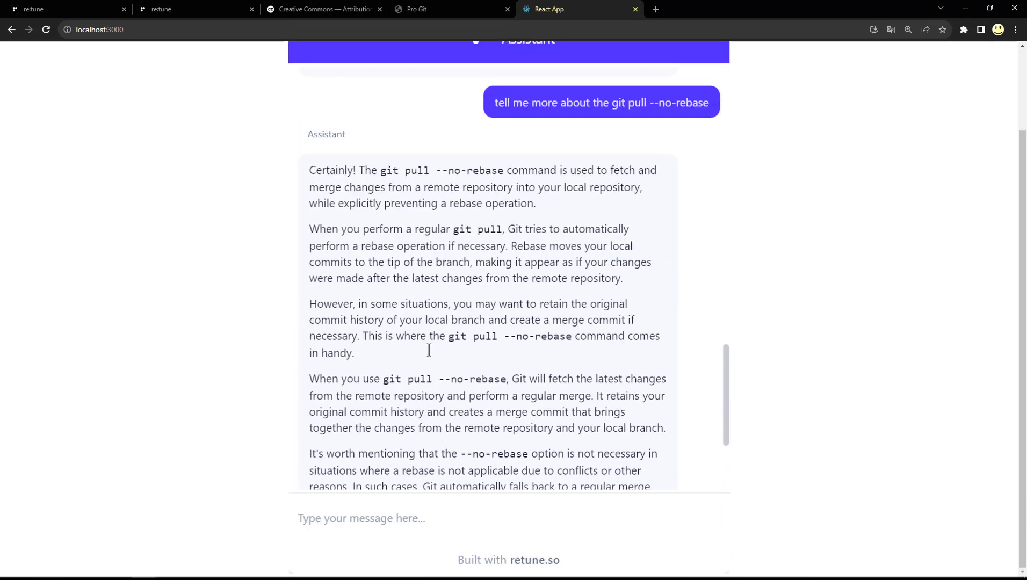
scroll(429, 350, "up", 1)
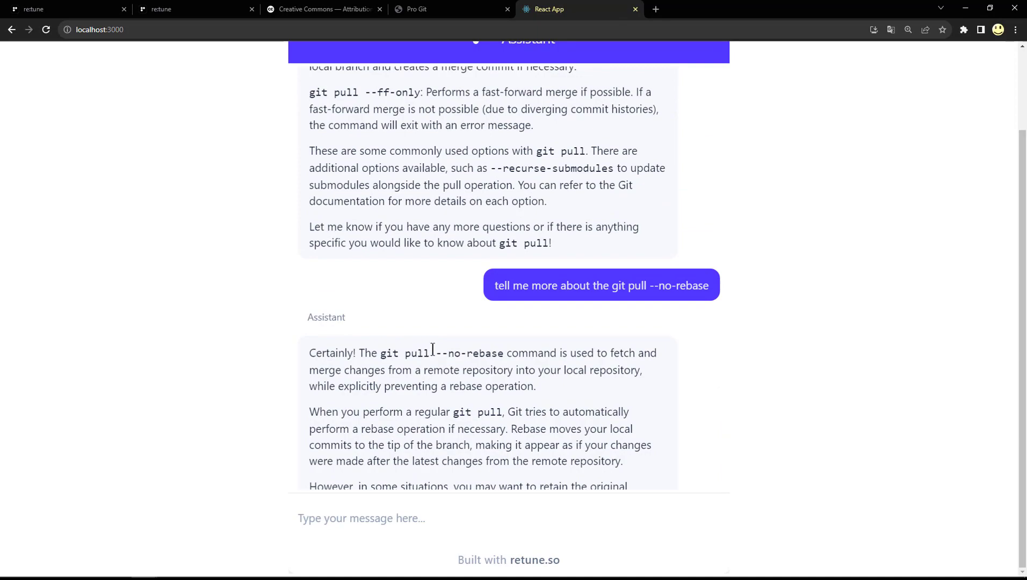
scroll(459, 353, "up", 3)
scroll(459, 353, "up", 20)
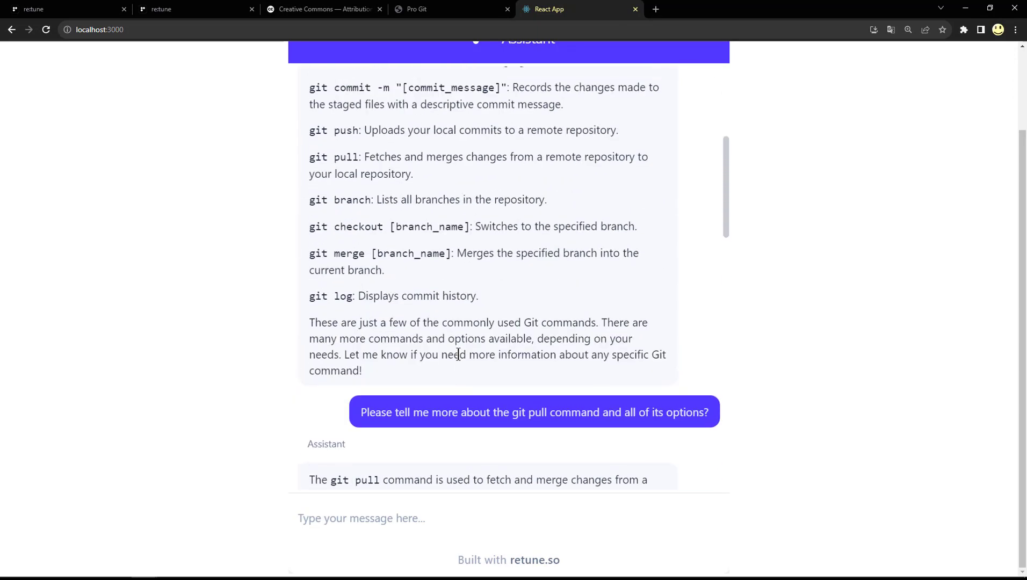
scroll(458, 352, "up", 1)
left_click(121, 29)
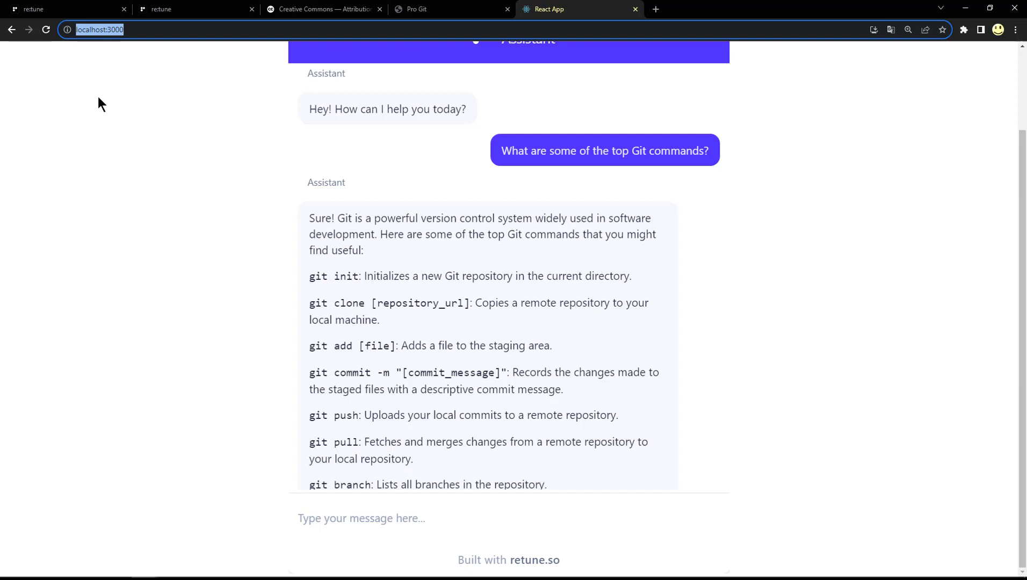
Step: Switch to Visual Studio Code and examine the retune script in index.html and the iframe embed code in App.js
key("alt+Tab")
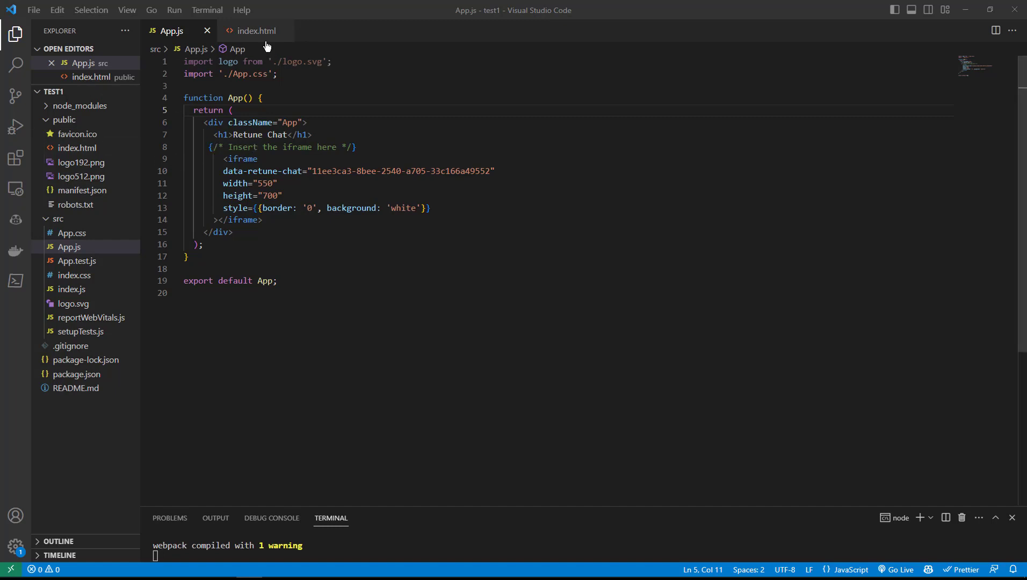
left_click(240, 32)
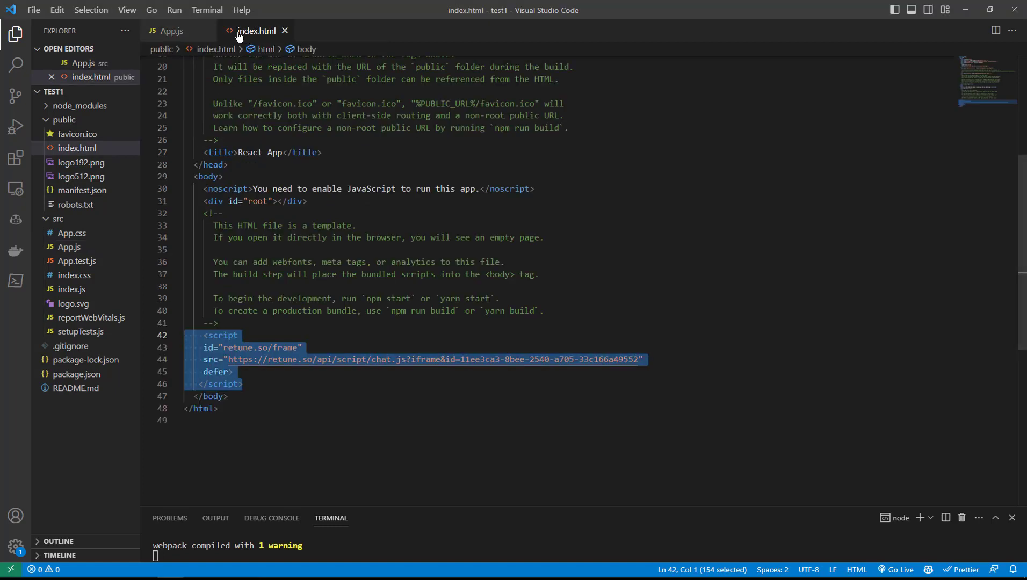
left_click(254, 226)
mouse_move(217, 189)
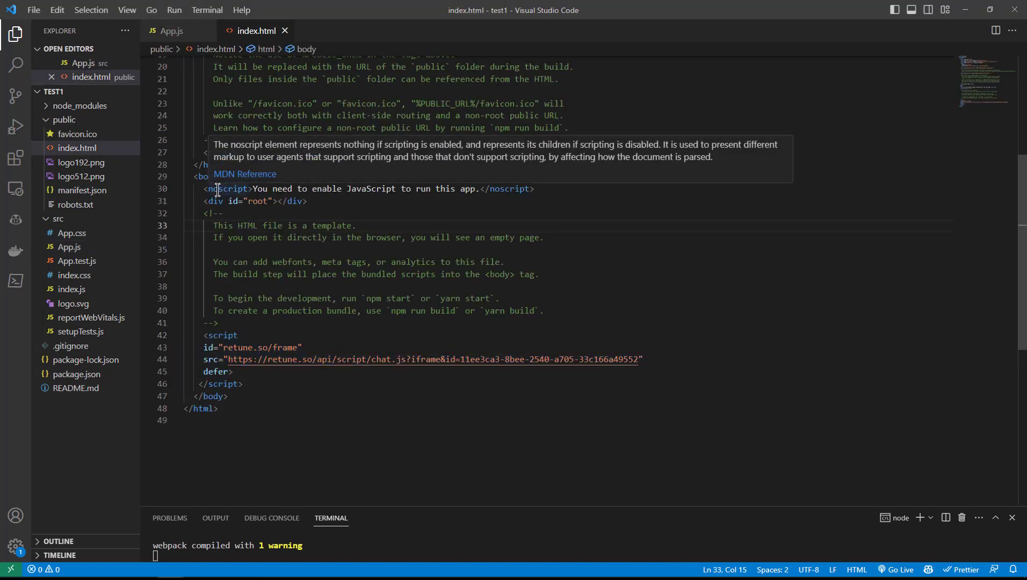
left_click(180, 38)
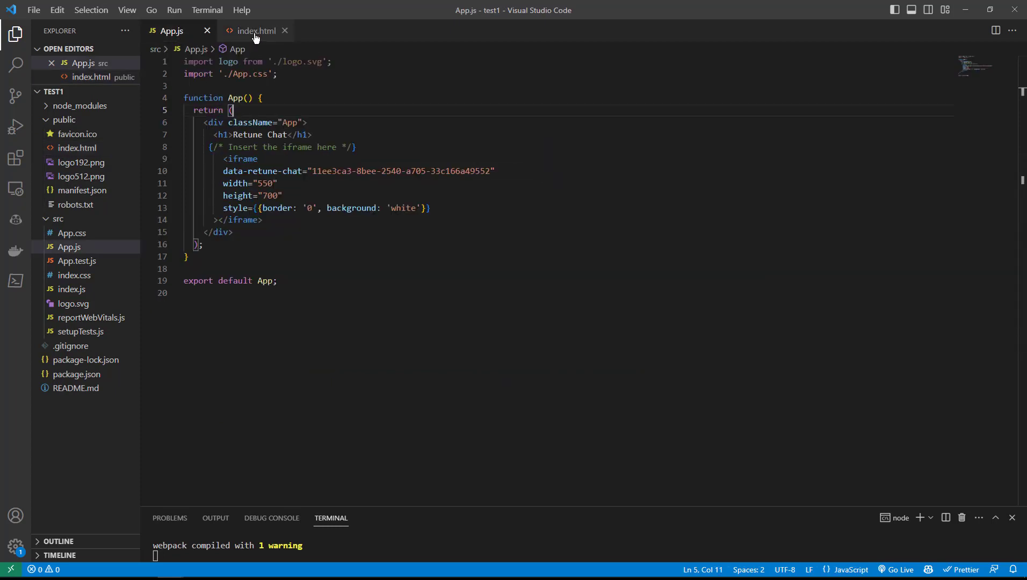
left_click_drag(235, 233, 150, 147)
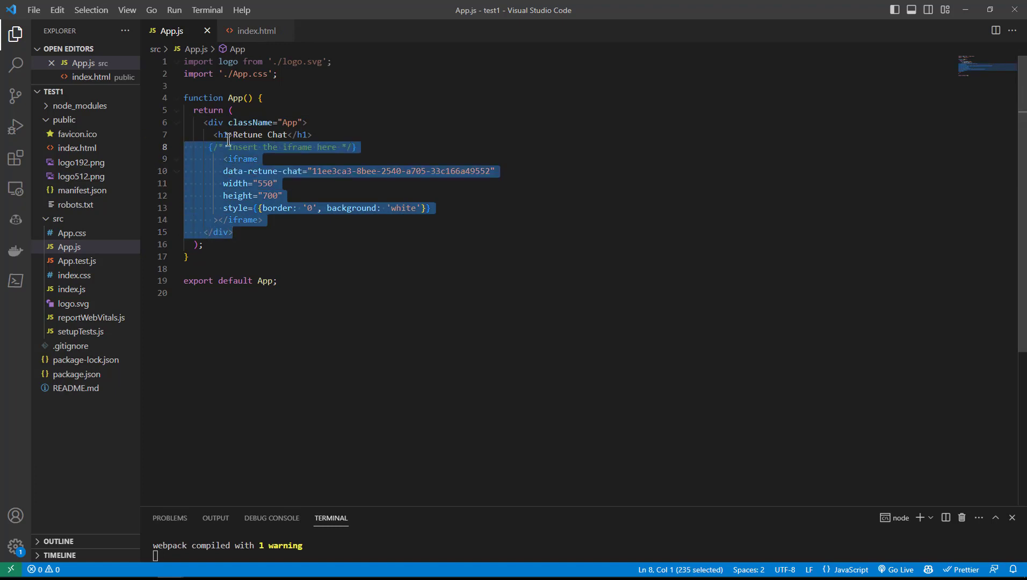
Step: Examine the Retune Chat heading above the iframe in App.js and the retune.so/frame script block in index.html
left_click(326, 134)
left_click_drag(311, 135, 208, 135)
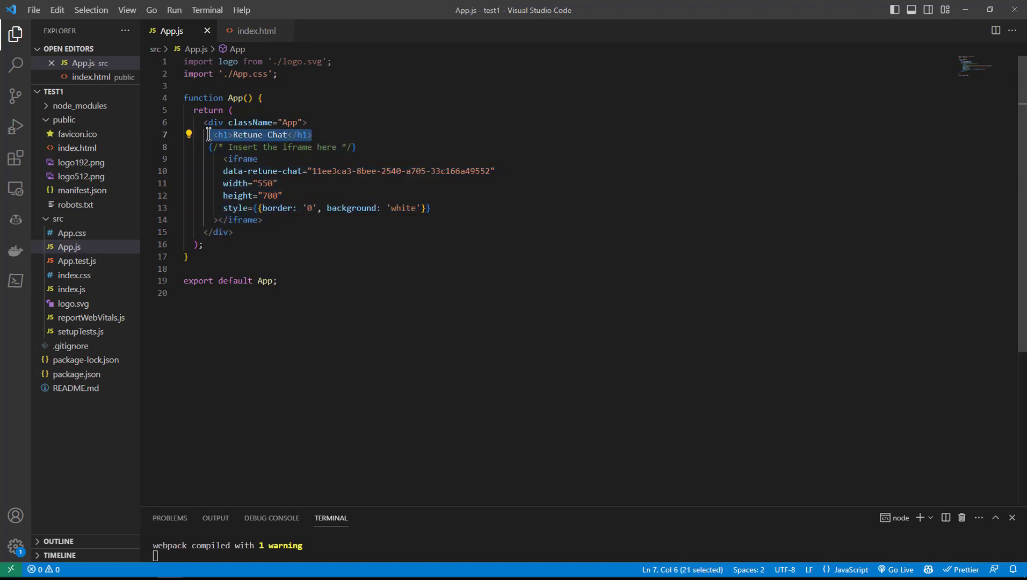
left_click(243, 33)
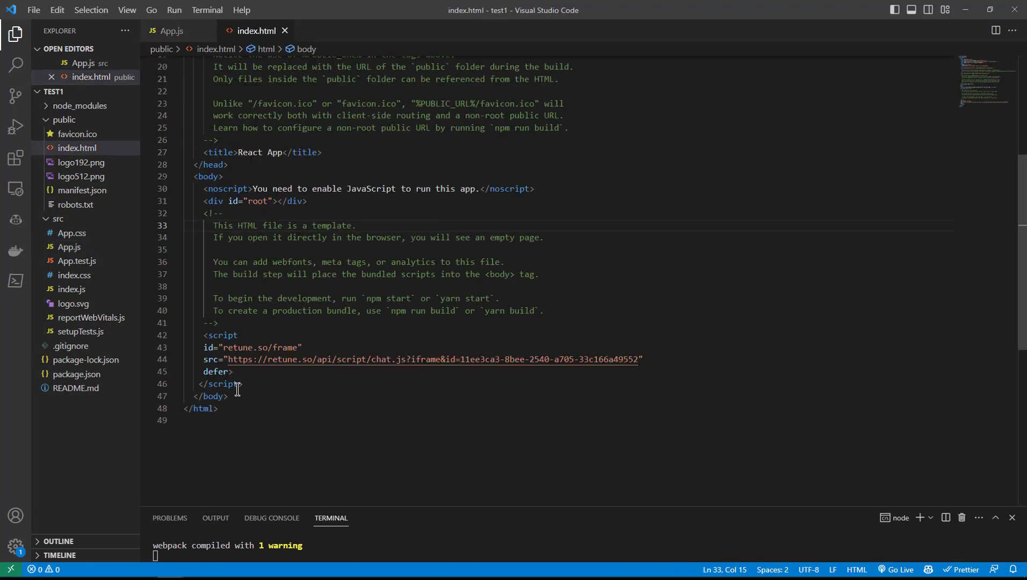
left_click_drag(246, 384, 162, 342)
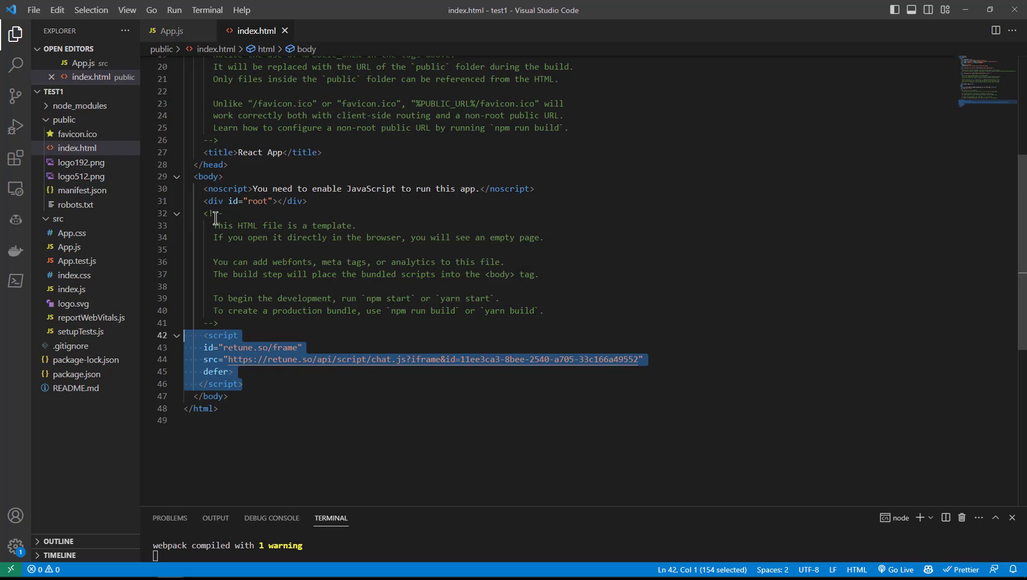
Step: Switch to the browser and review the ProGit Book Chat's publish code for showing the chat widget in a page
left_click(974, 13)
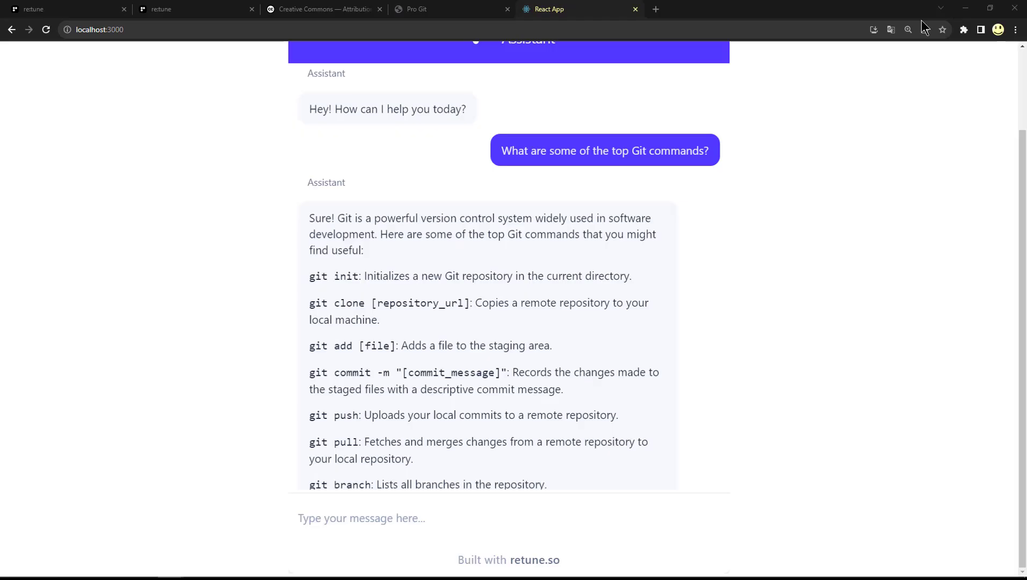
left_click(82, 8)
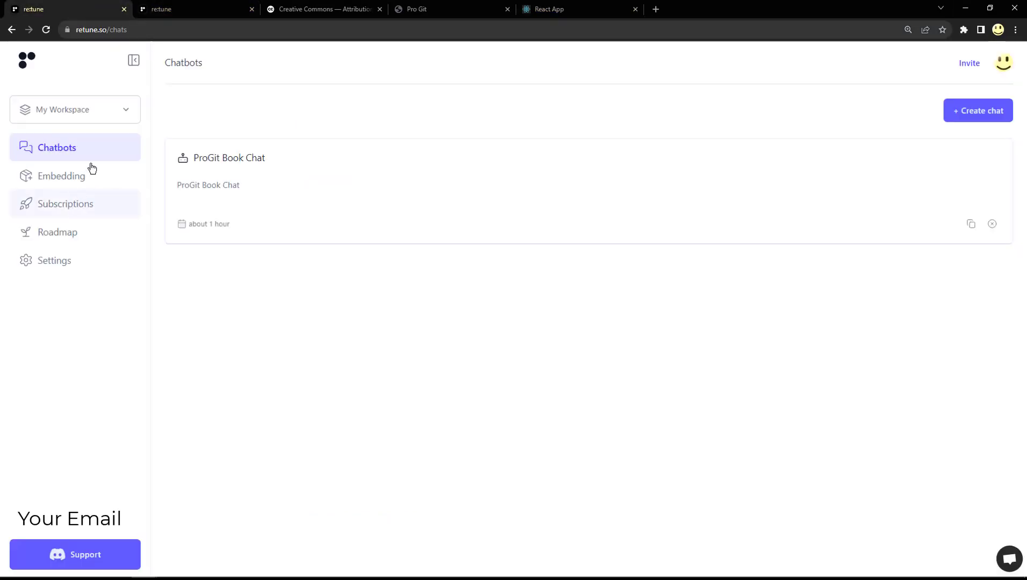
left_click(174, 10)
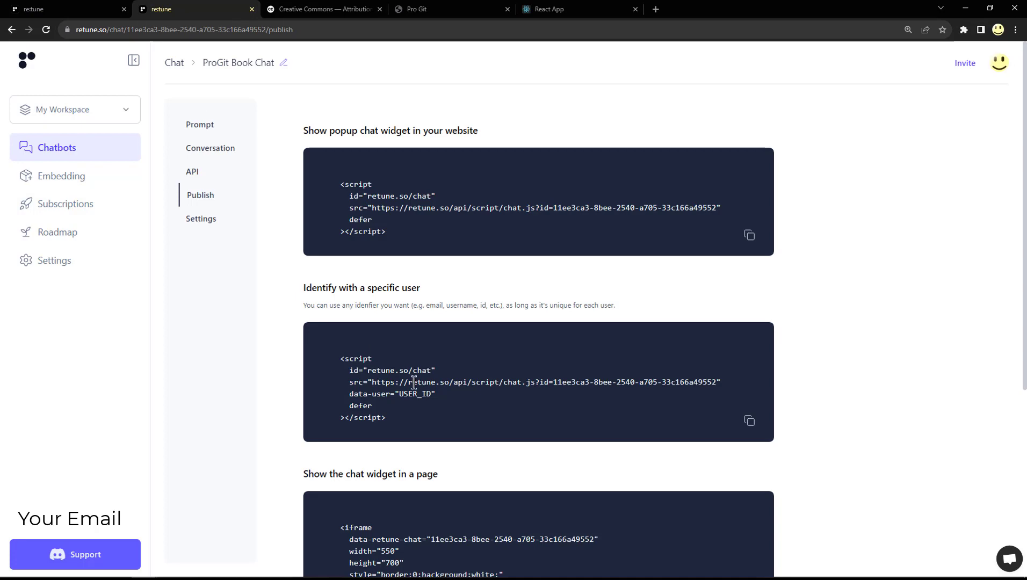
scroll(414, 382, "down", 4)
left_click_drag(400, 417, 300, 299)
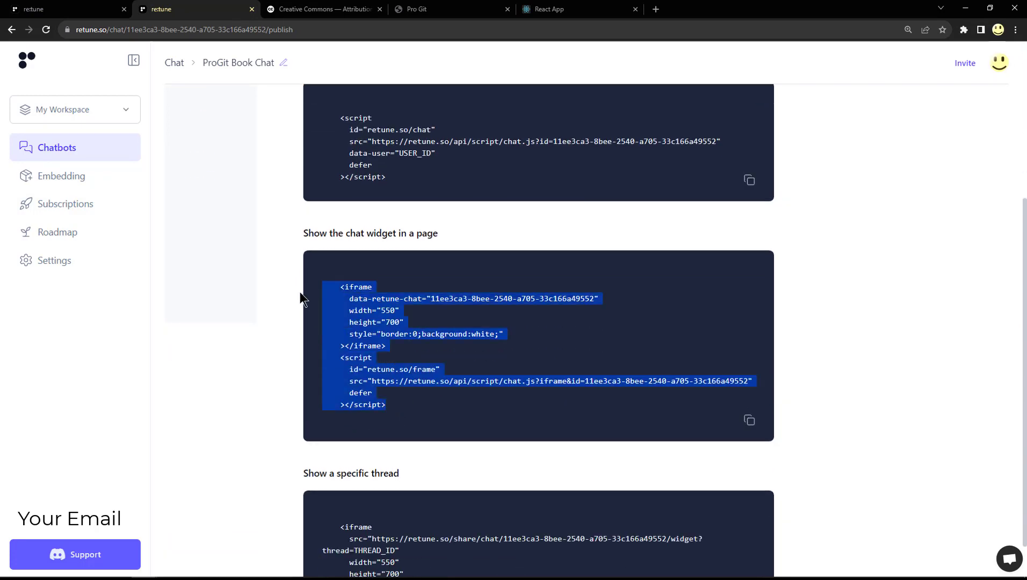
left_click(169, 458)
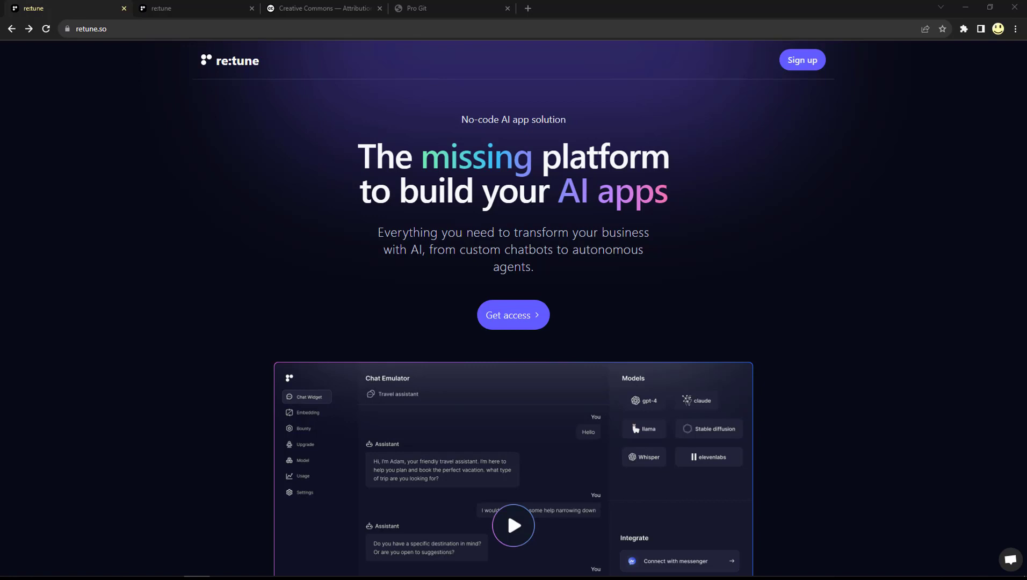
Step: Review the retune.so landing page, covering the chatbot features, data training, integrations, pricing plans and footer links
left_click(181, 12)
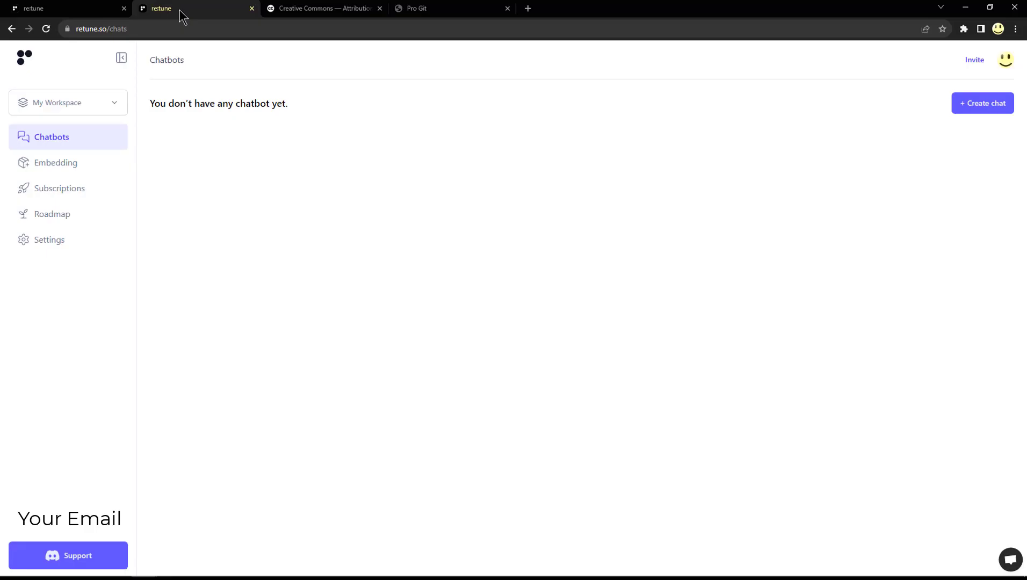
left_click(74, 13)
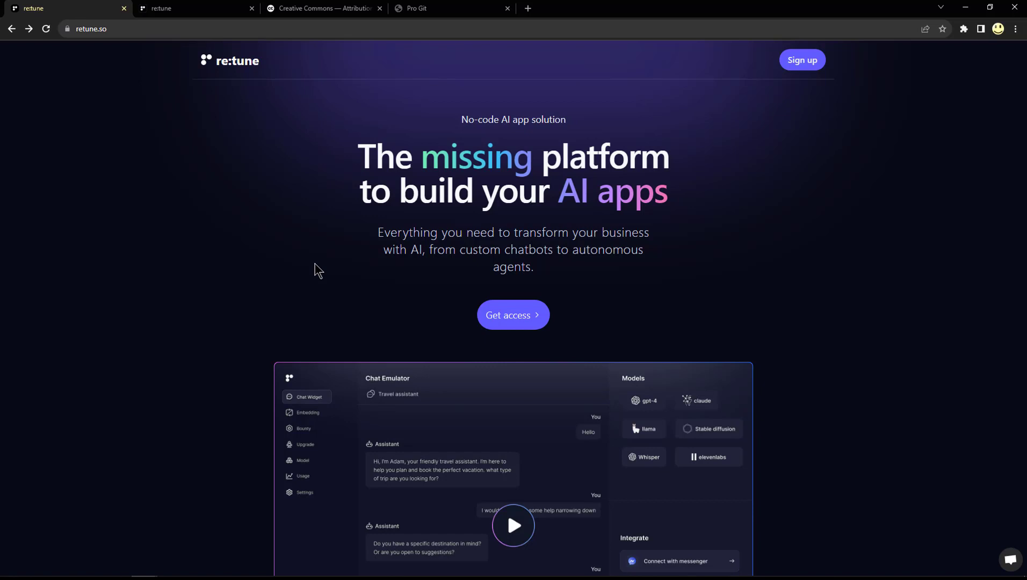
scroll(310, 274, "down", 8)
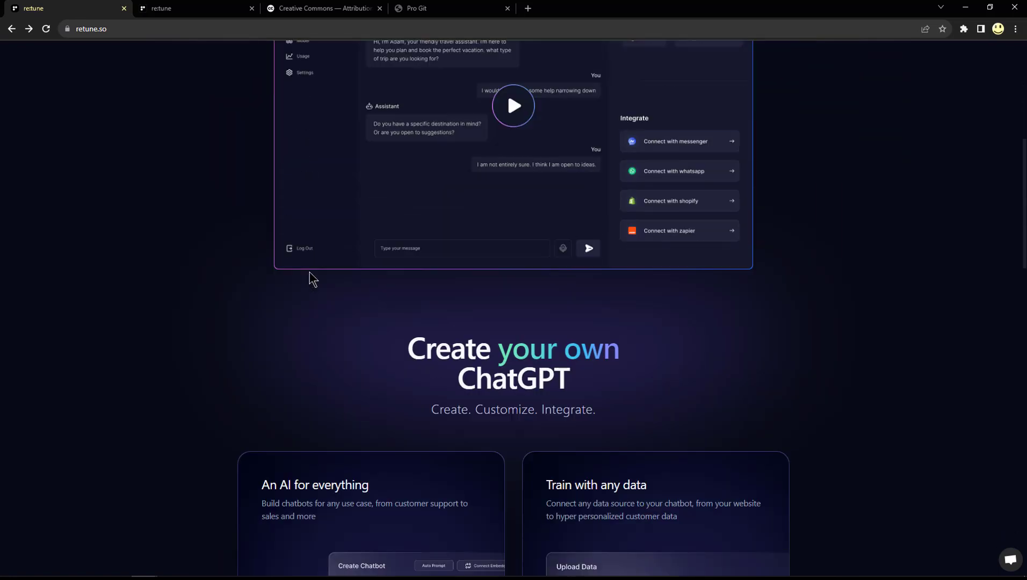
scroll(310, 272, "down", 4)
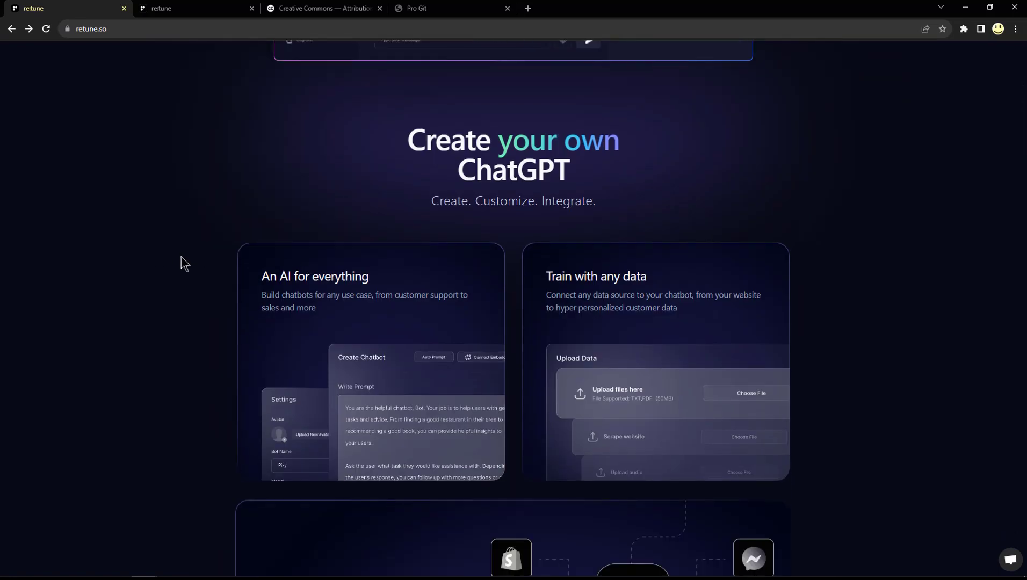
scroll(185, 264, "down", 1)
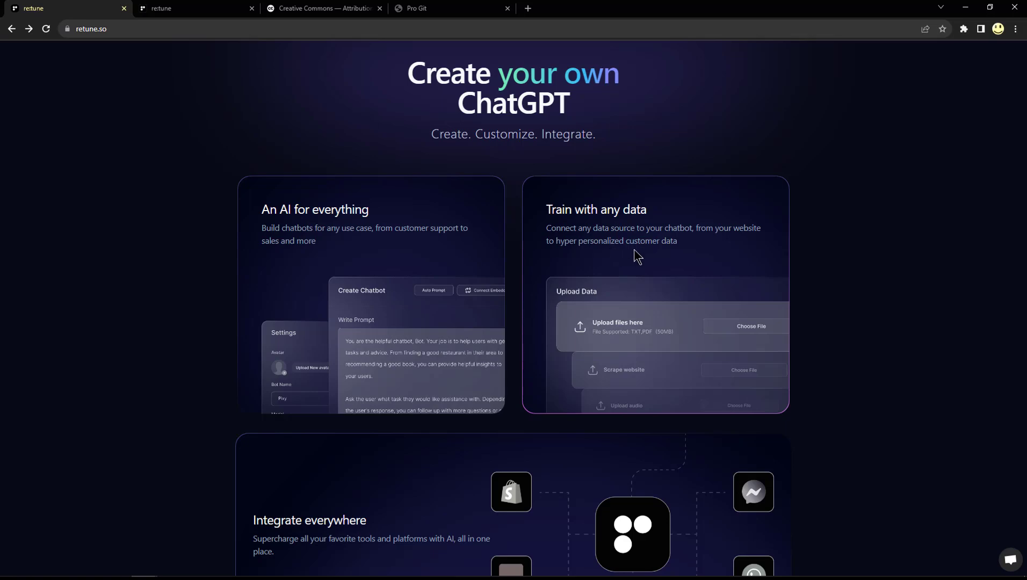
scroll(638, 257, "down", 4)
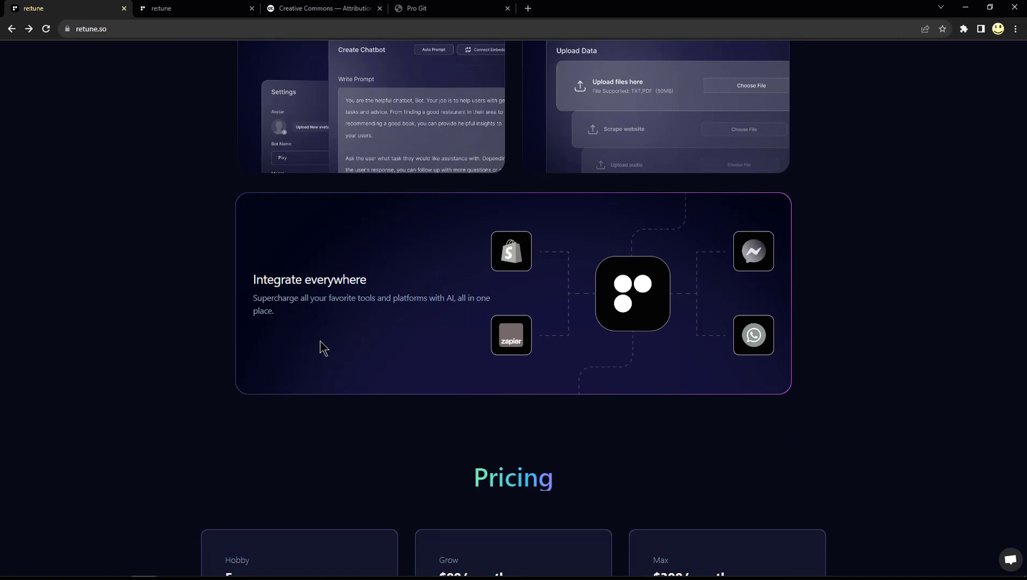
scroll(356, 367, "down", 5)
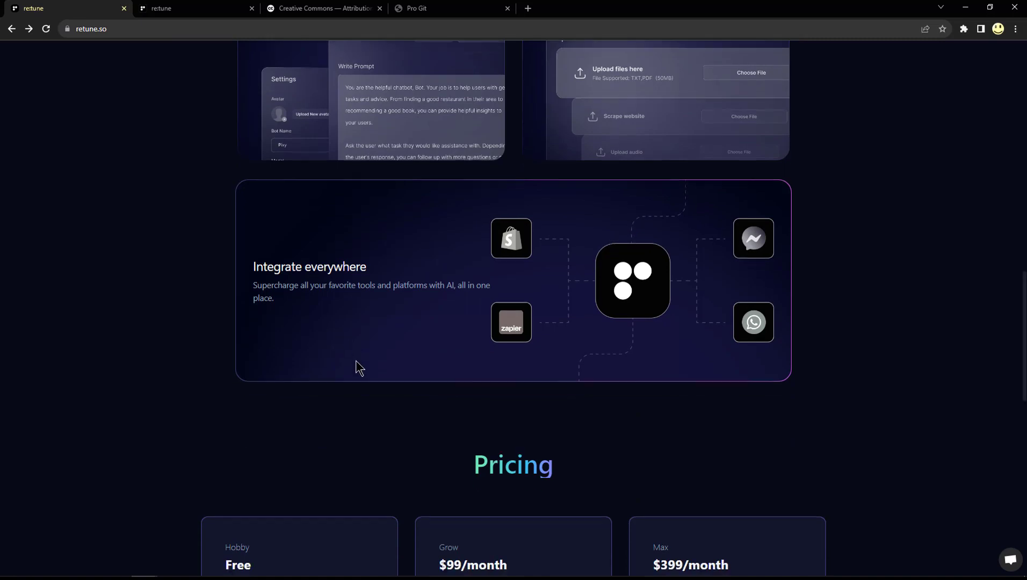
scroll(219, 336, "down", 1)
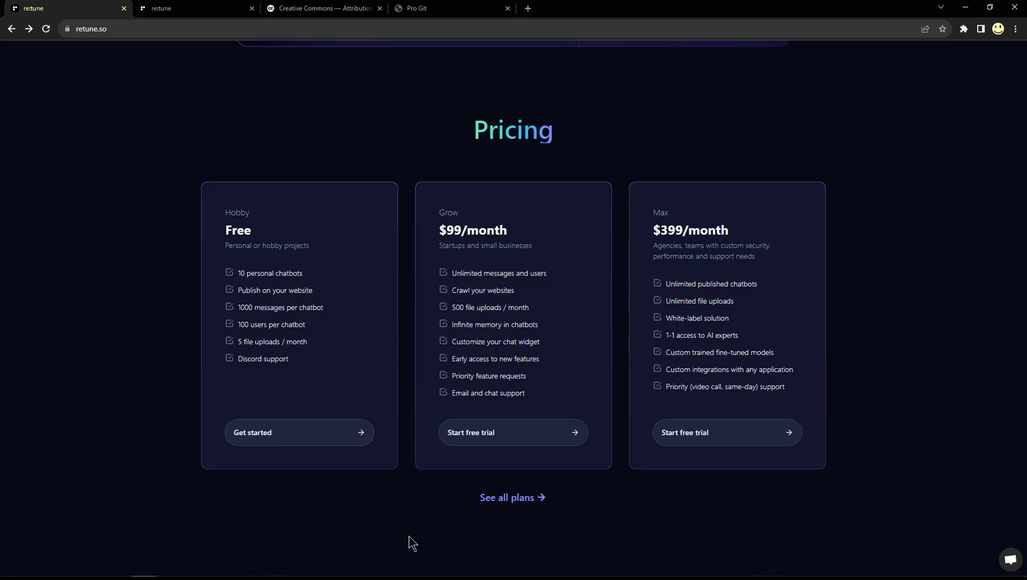
scroll(410, 538, "down", 4)
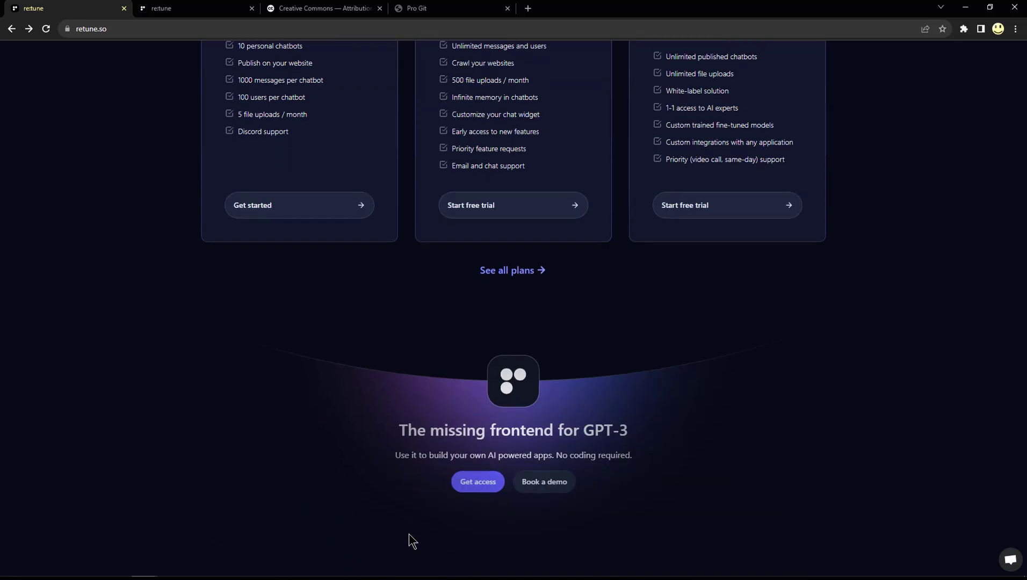
scroll(413, 540, "down", 3)
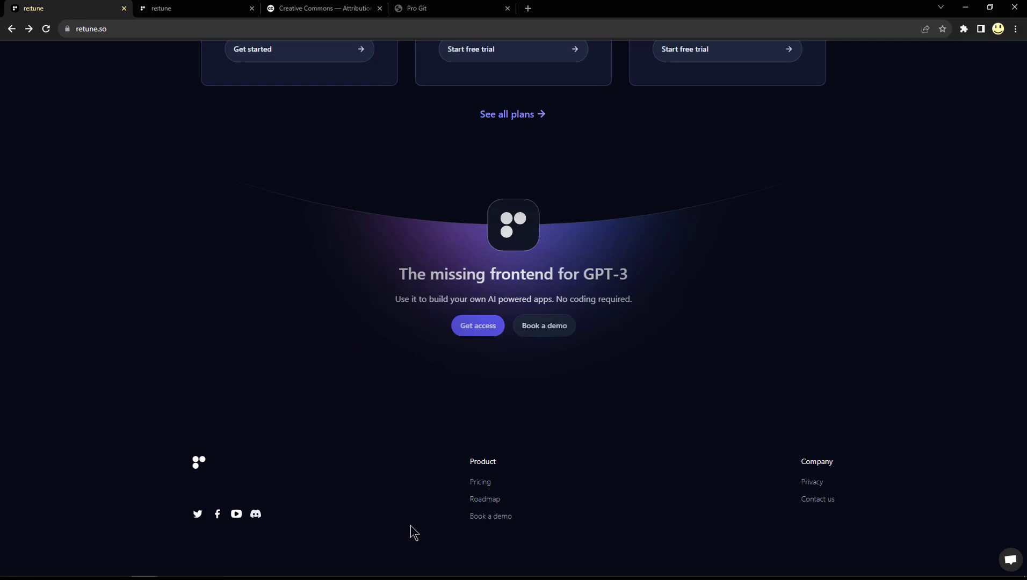
Step: Open the re:tune roadmap in a new tab and view its feature list and the feature request form without submitting anything
right_click(474, 502)
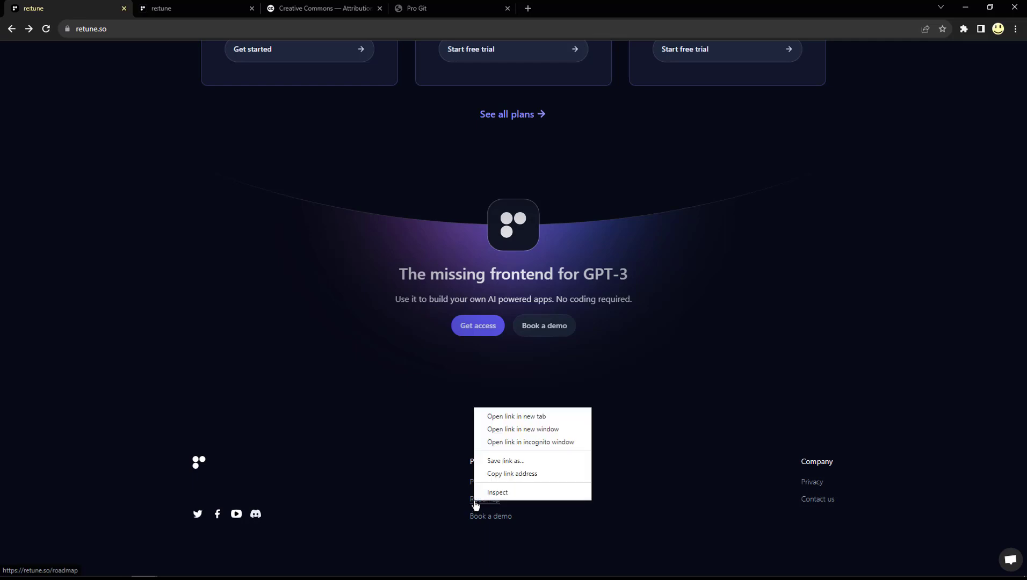
left_click(495, 419)
left_click(199, 10)
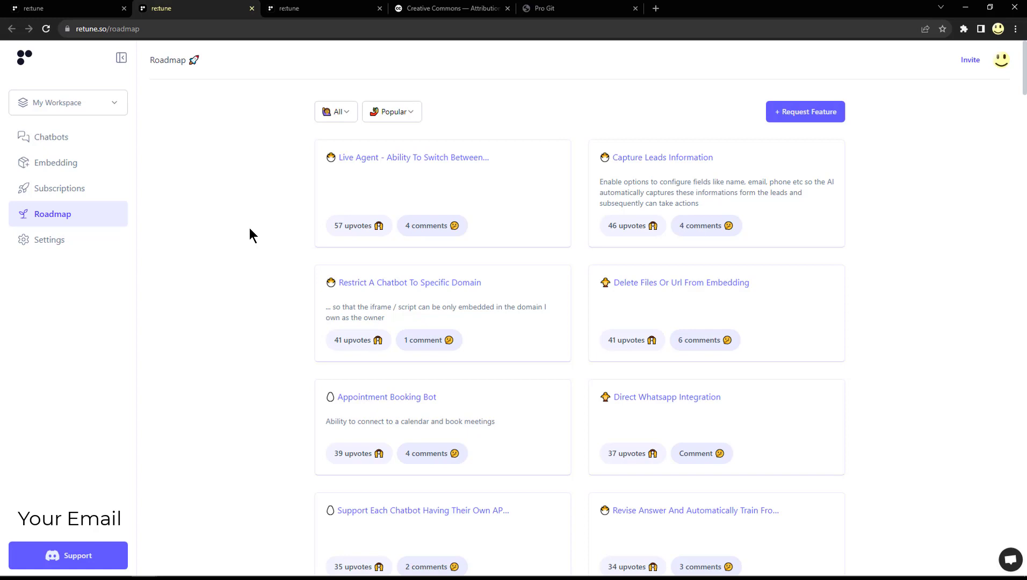
left_click(800, 119)
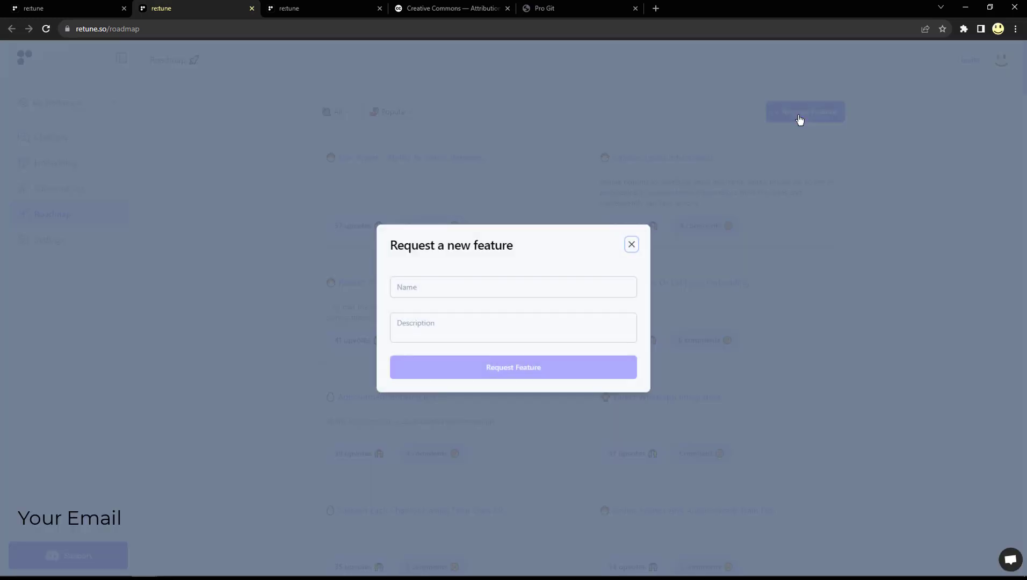
left_click(631, 245)
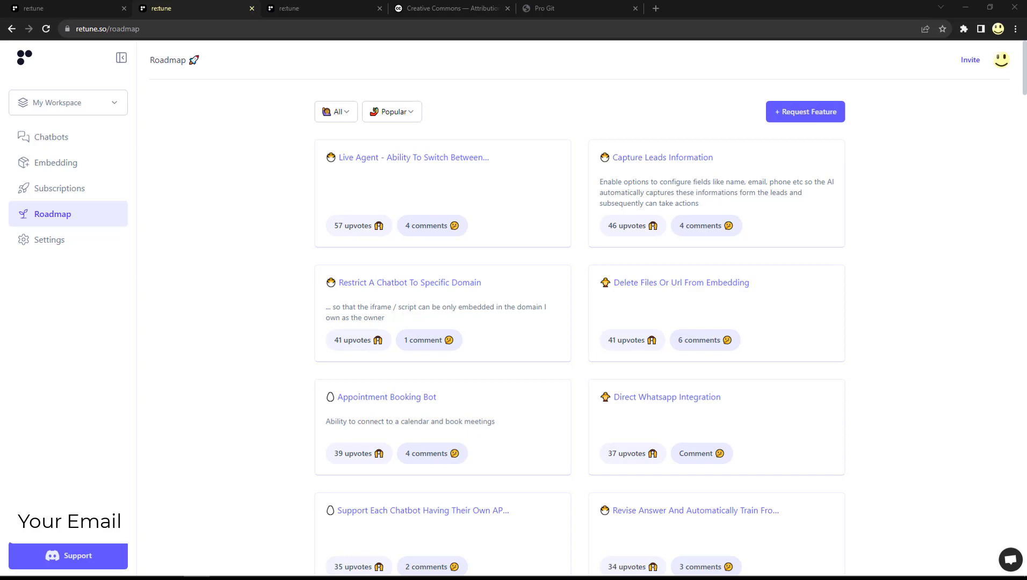
Step: Get started with the free Hobby plan from the pricing section and delete the existing Git Book Embedding
left_click(56, 11)
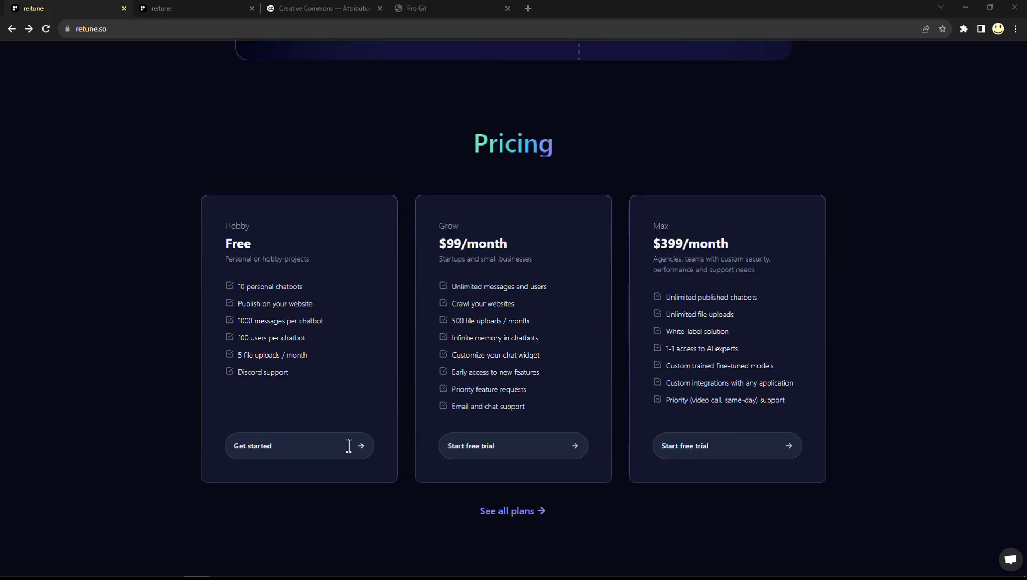
left_click(252, 450)
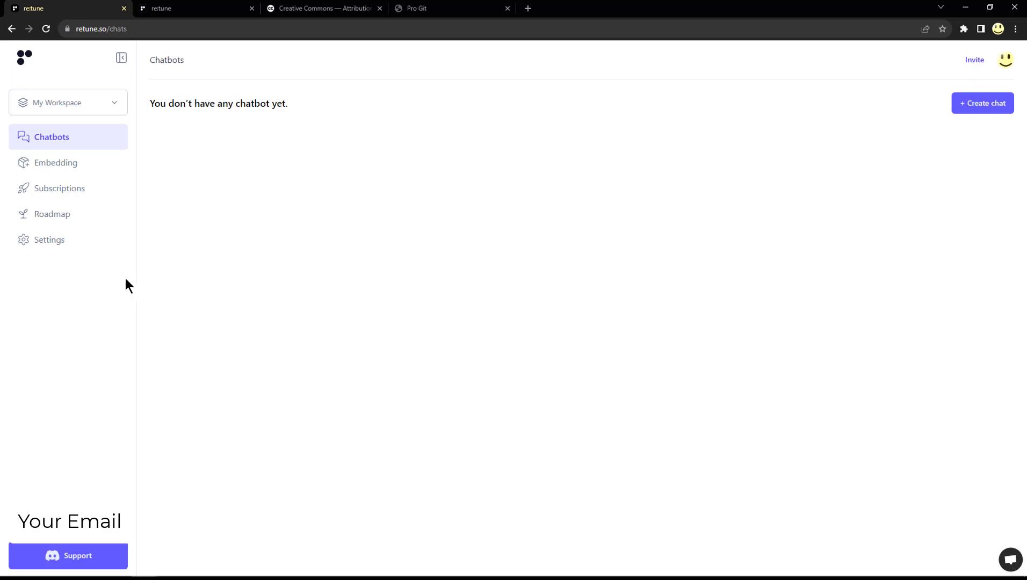
left_click(69, 167)
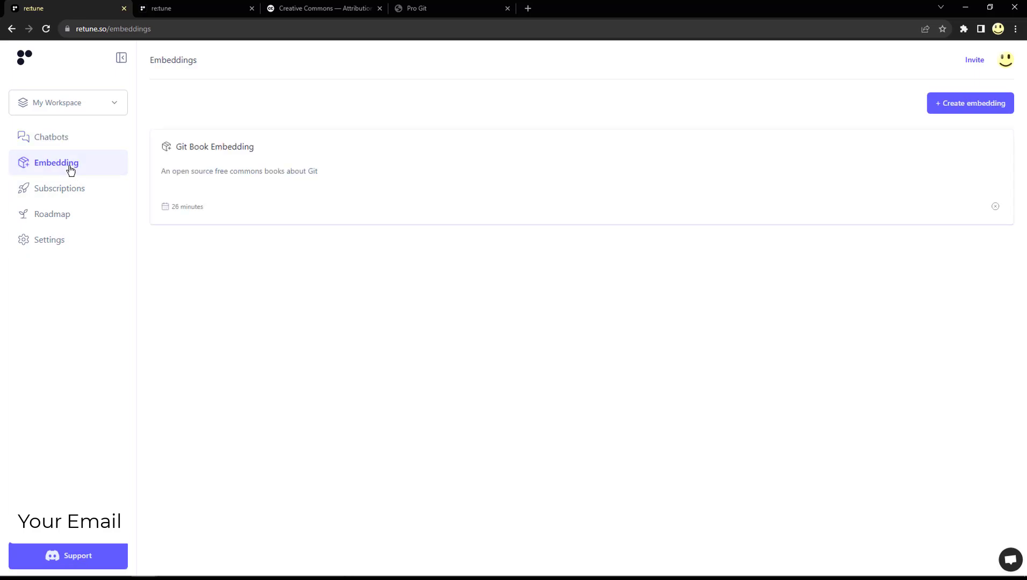
left_click(995, 205)
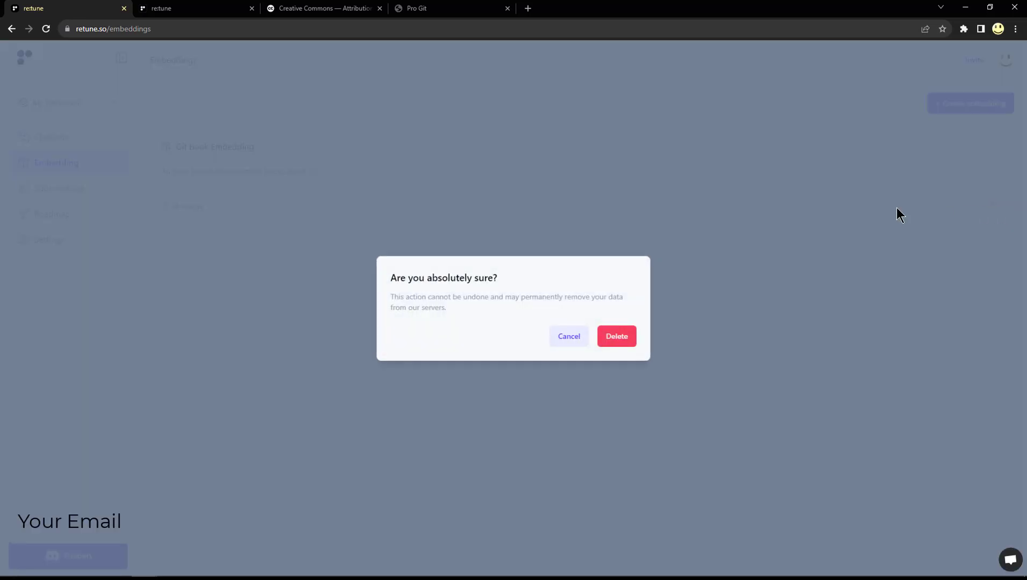
left_click(618, 339)
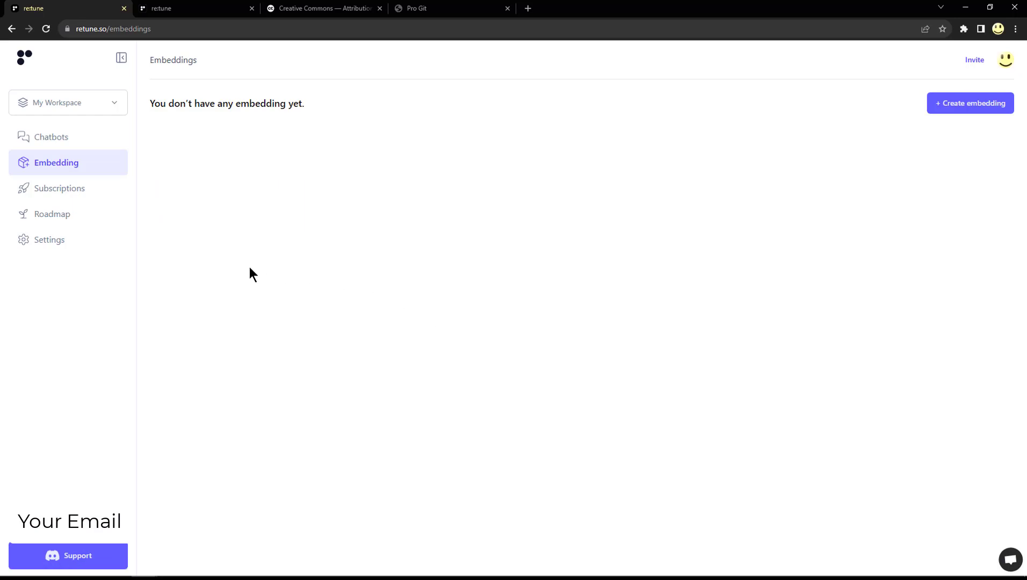
Step: Compare the monthly, yearly and lifetime subscription plans, and open the workspace's Roadmap page
left_click(75, 198)
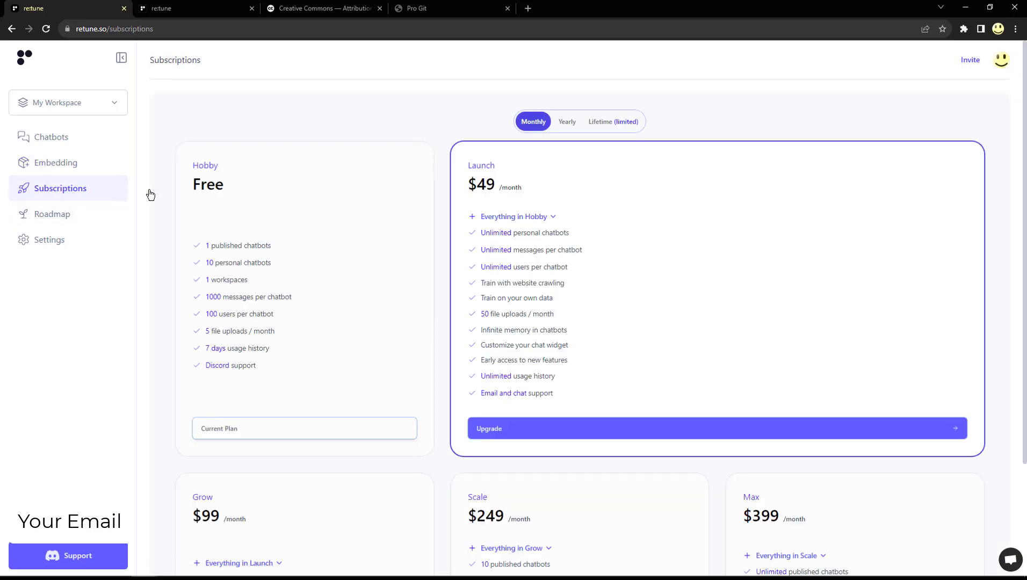
left_click(567, 123)
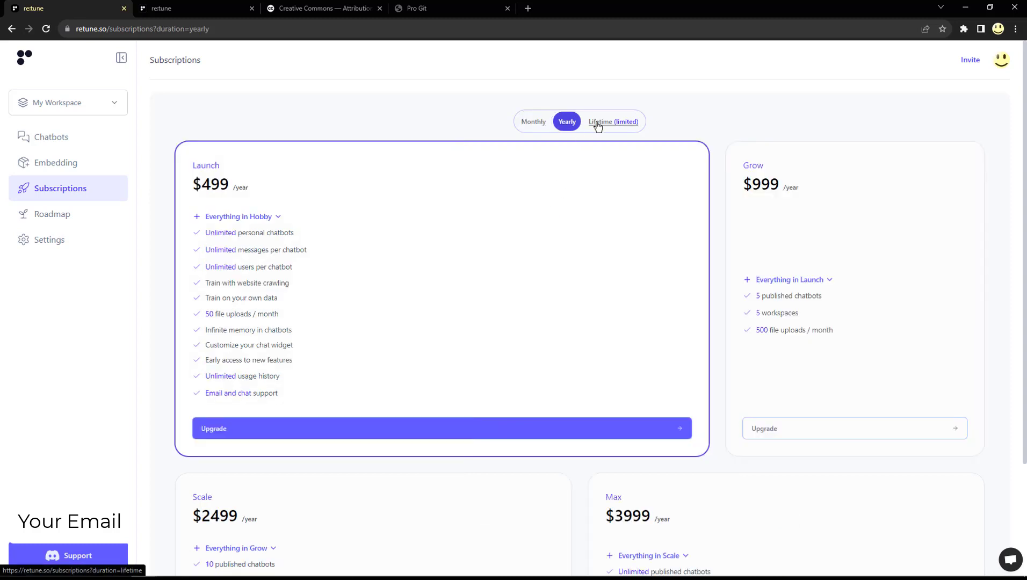
left_click(598, 125)
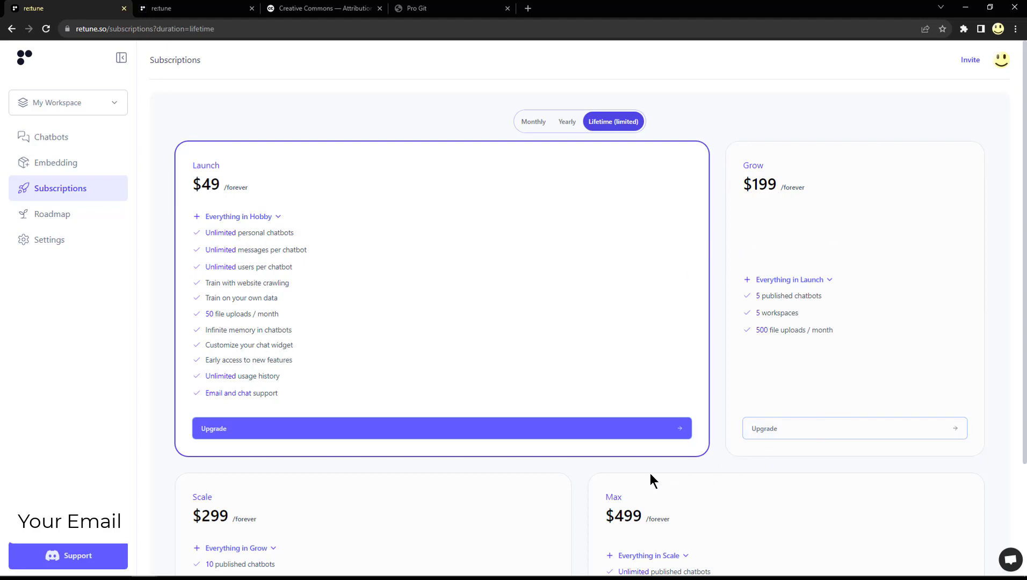
scroll(650, 474, "down", 2)
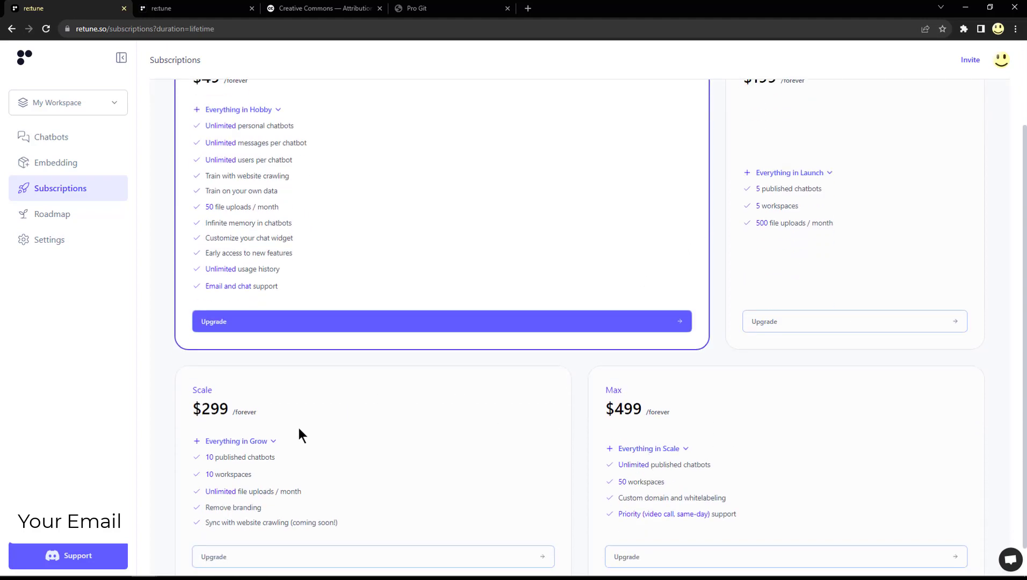
scroll(299, 430, "down", 1)
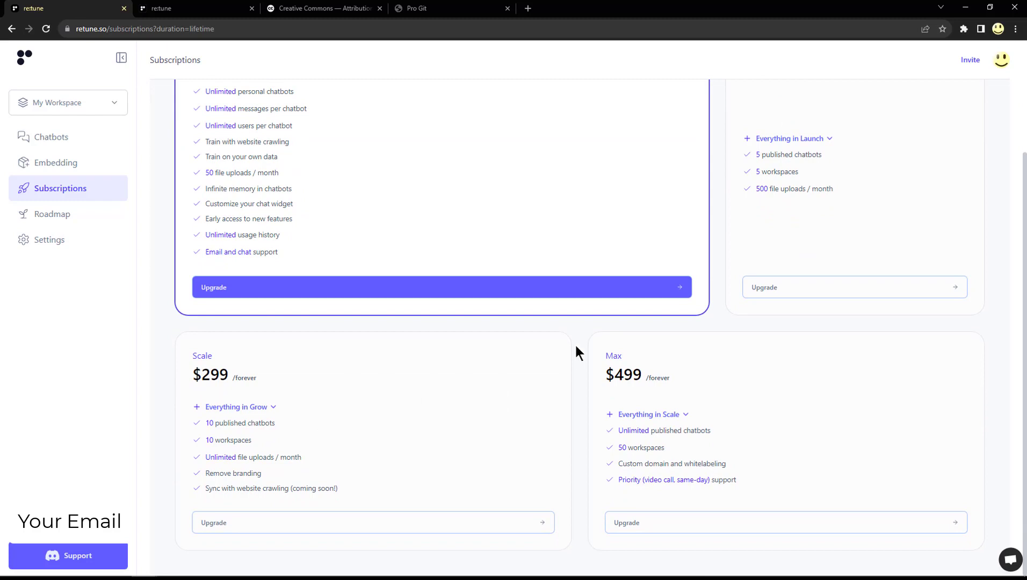
scroll(542, 362, "up", 3)
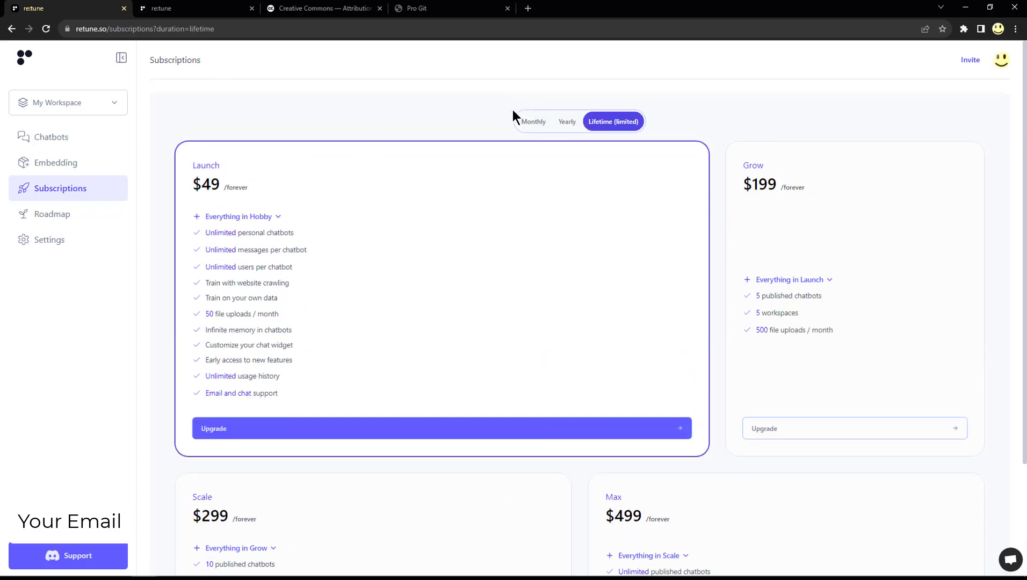
left_click(533, 122)
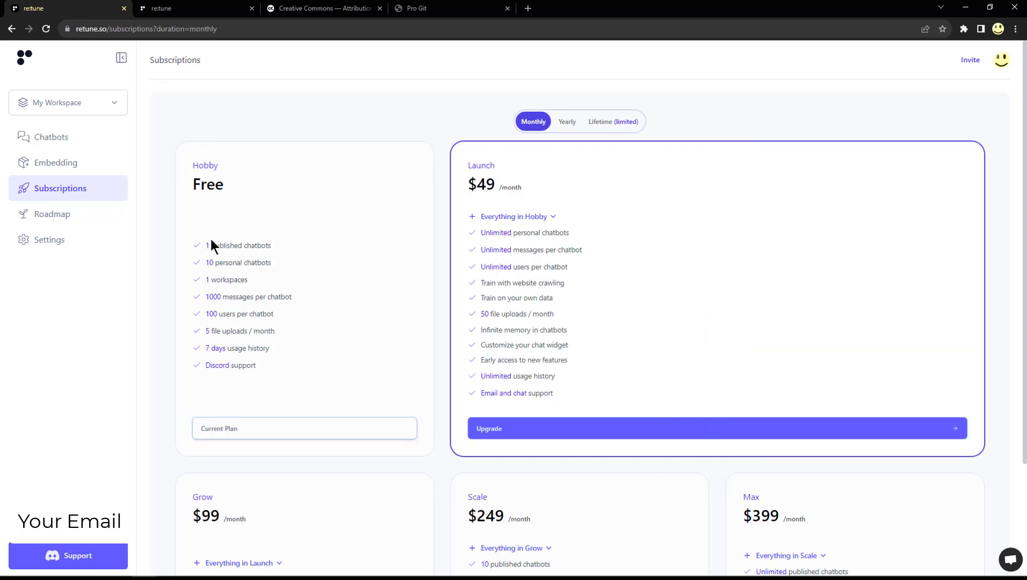
left_click(60, 221)
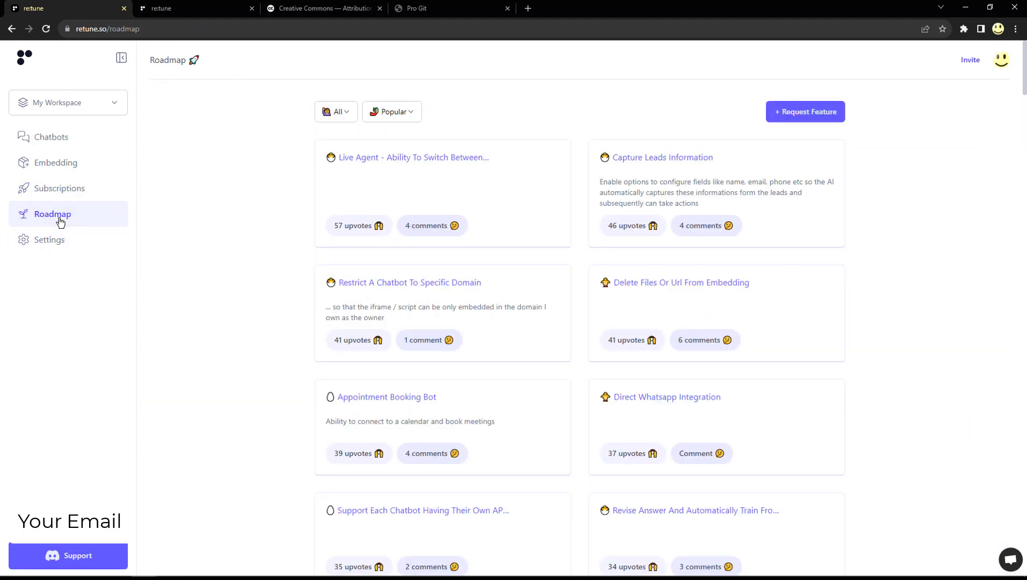
Step: Open the workspace settings and examine the API key options and the workspace name field without changing them
left_click(60, 248)
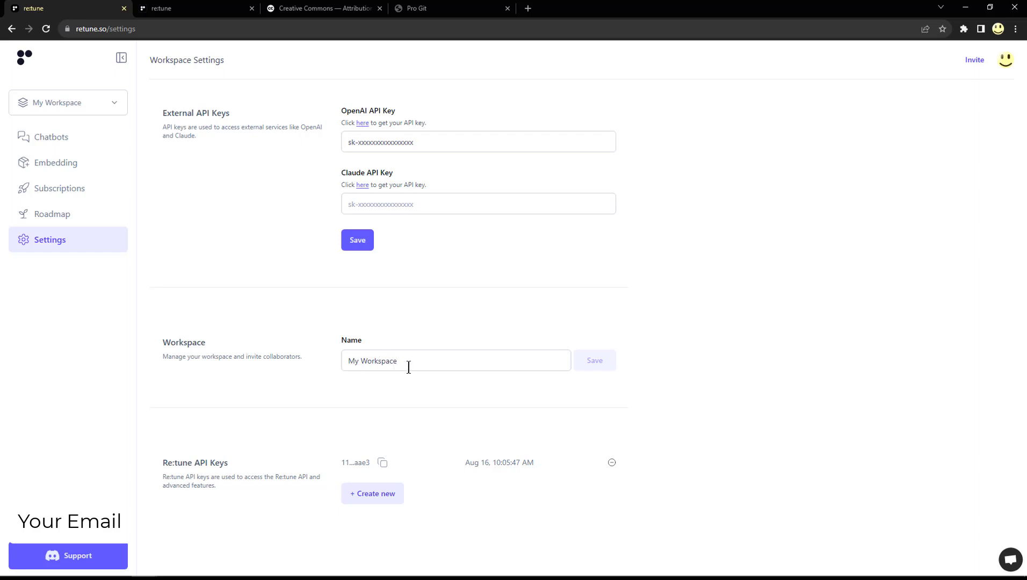
left_click_drag(400, 363, 325, 358)
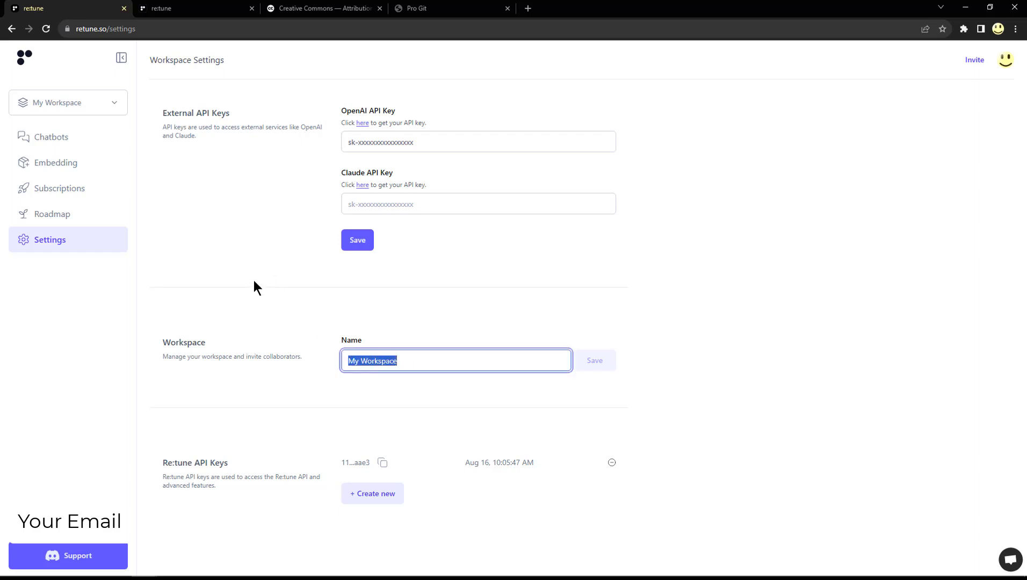
left_click(289, 510)
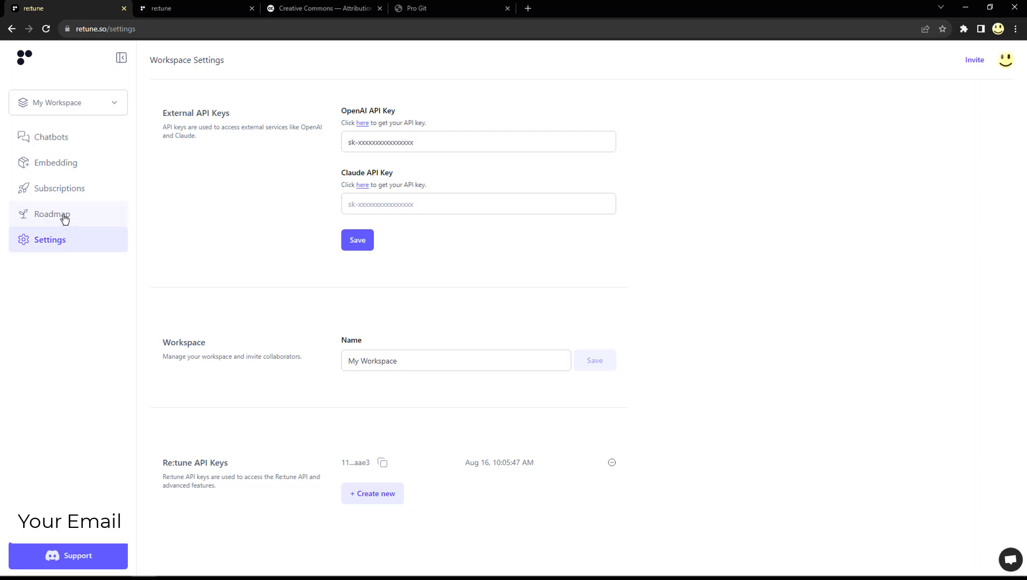
Step: Create a new embedding named "ProGit Book Embedding" and use the same text as its description
left_click(60, 168)
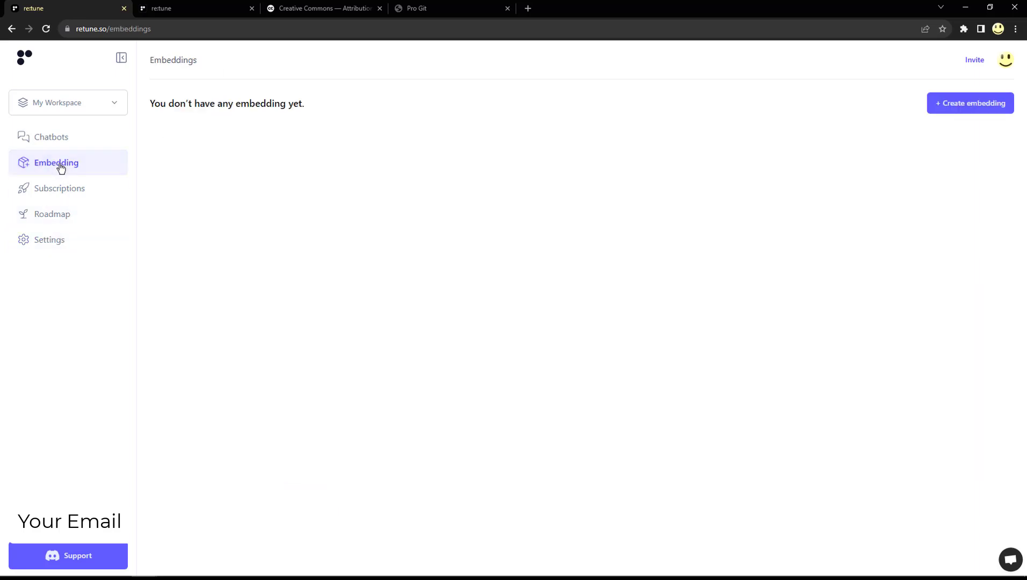
left_click(972, 106)
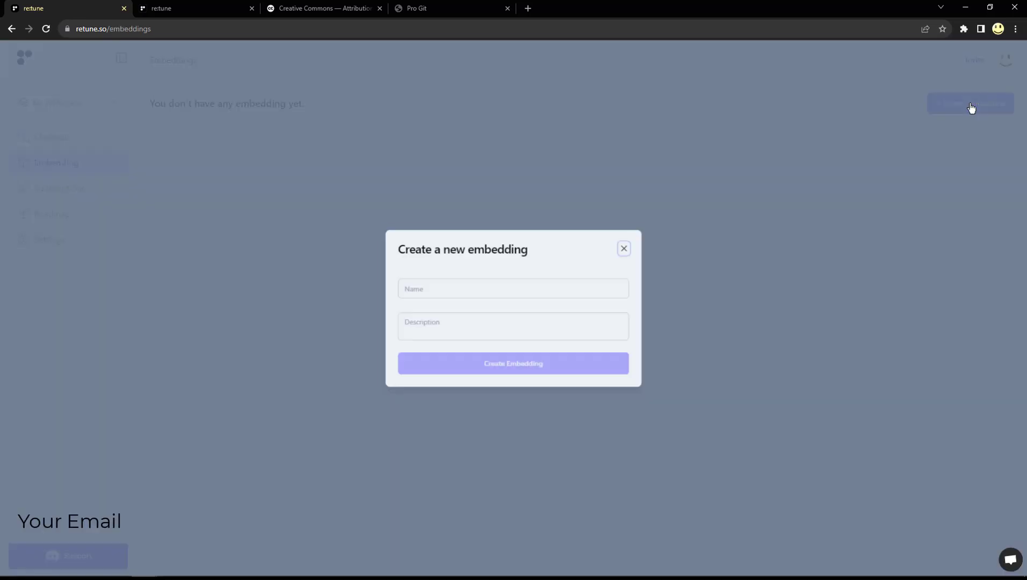
left_click(454, 285)
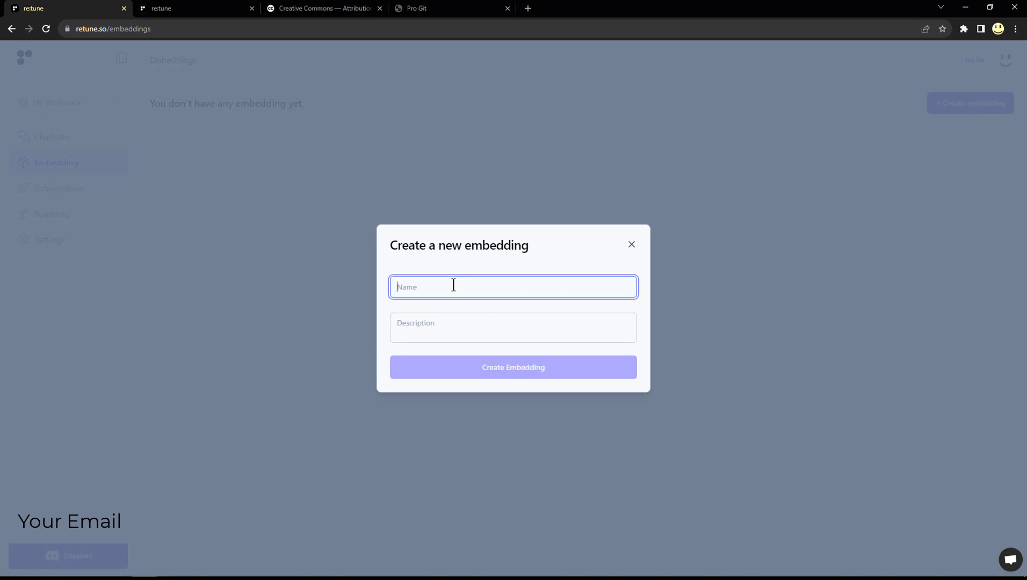
type("Pr")
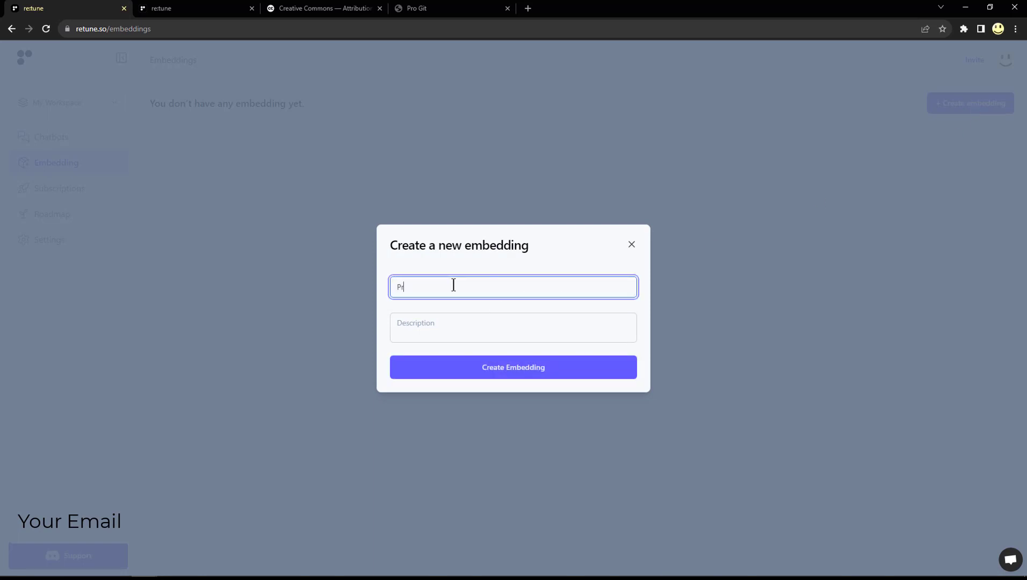
type("oGit Book Embedding")
left_click(450, 314)
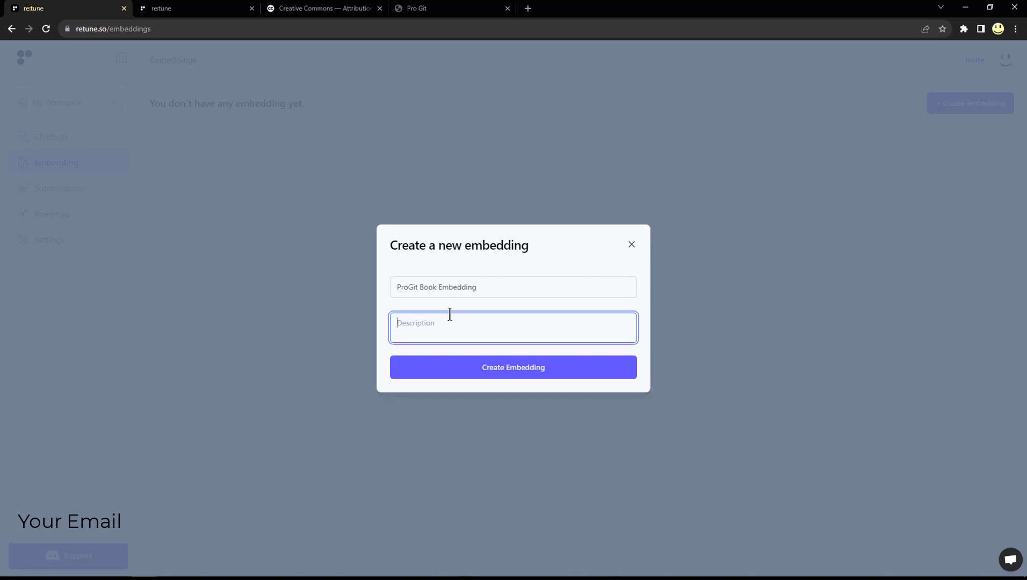
triple_click(477, 290)
key("ctrl+c")
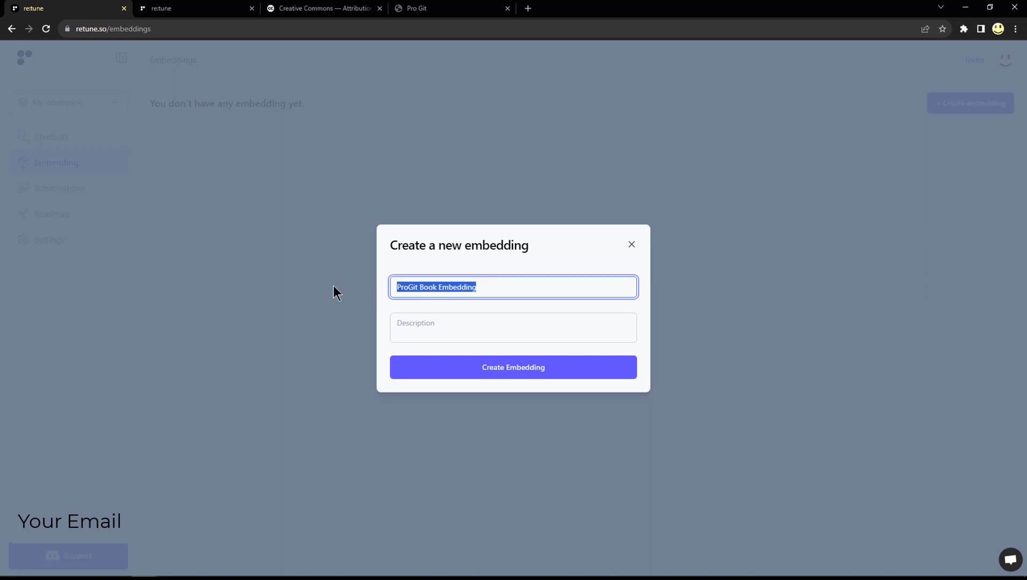
left_click(439, 329)
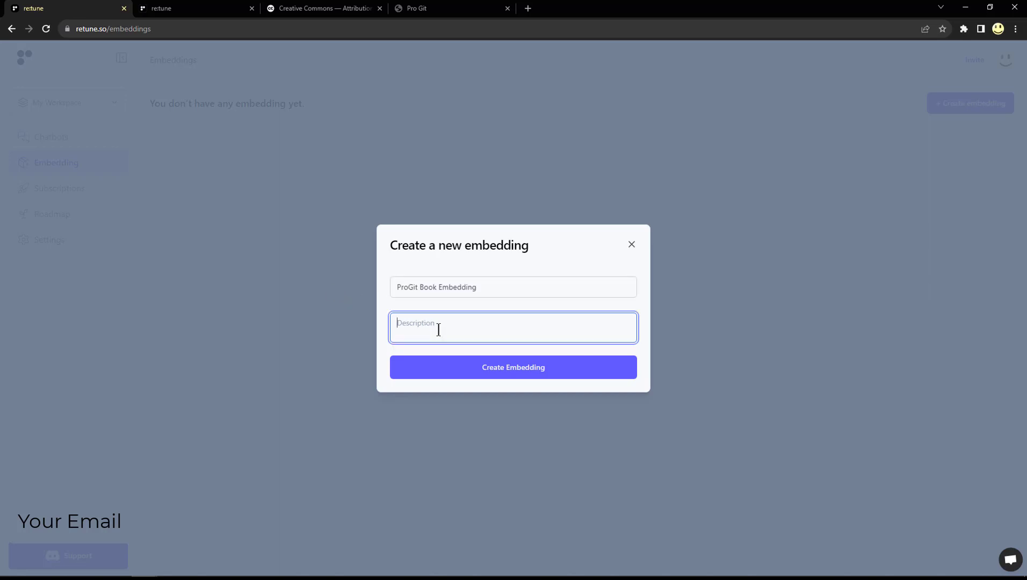
key("ctrl+v")
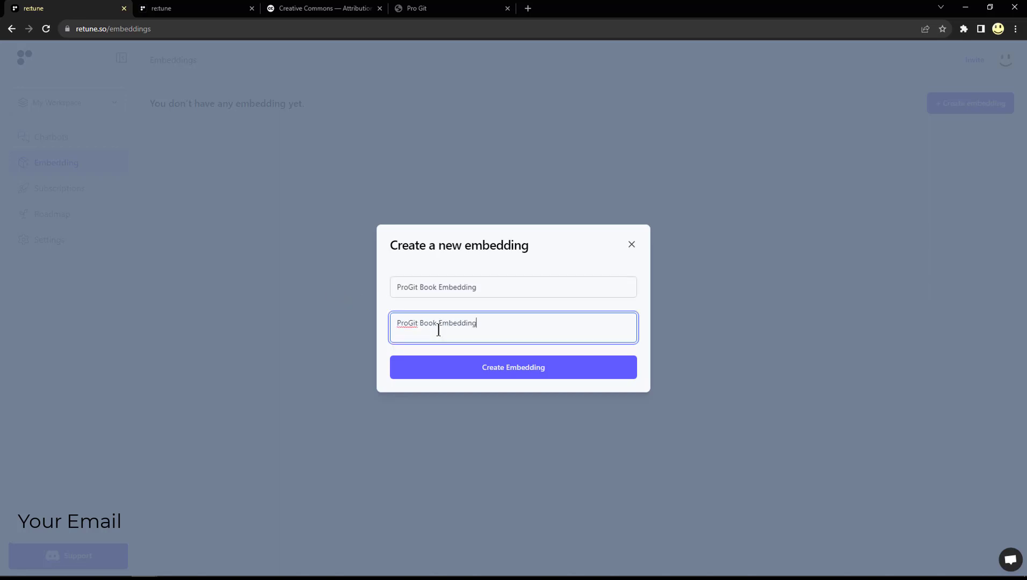
left_click(487, 367)
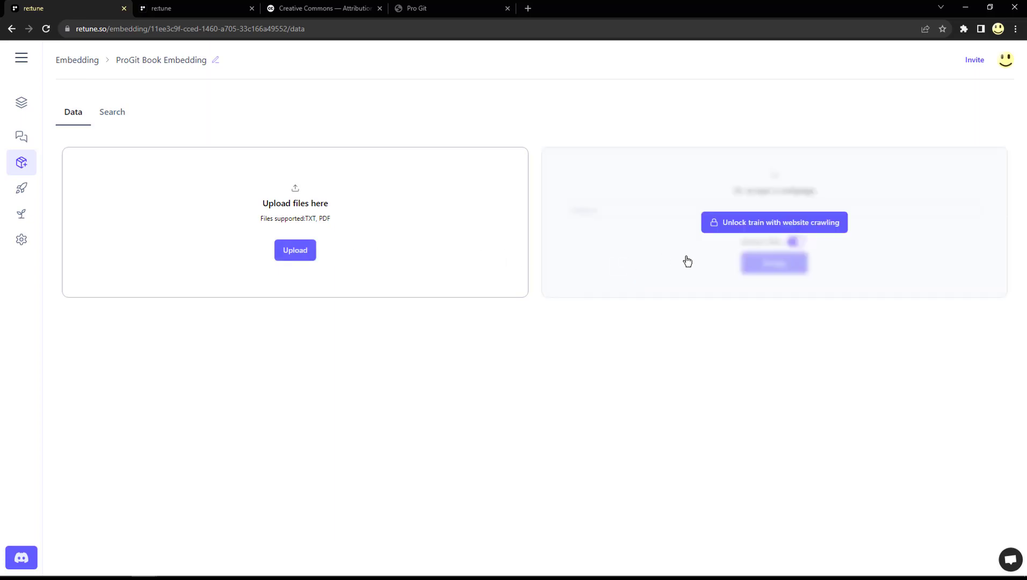
Step: Open the Pro Git PDF in its browser tab and look through its cover and table of contents
mouse_move(767, 272)
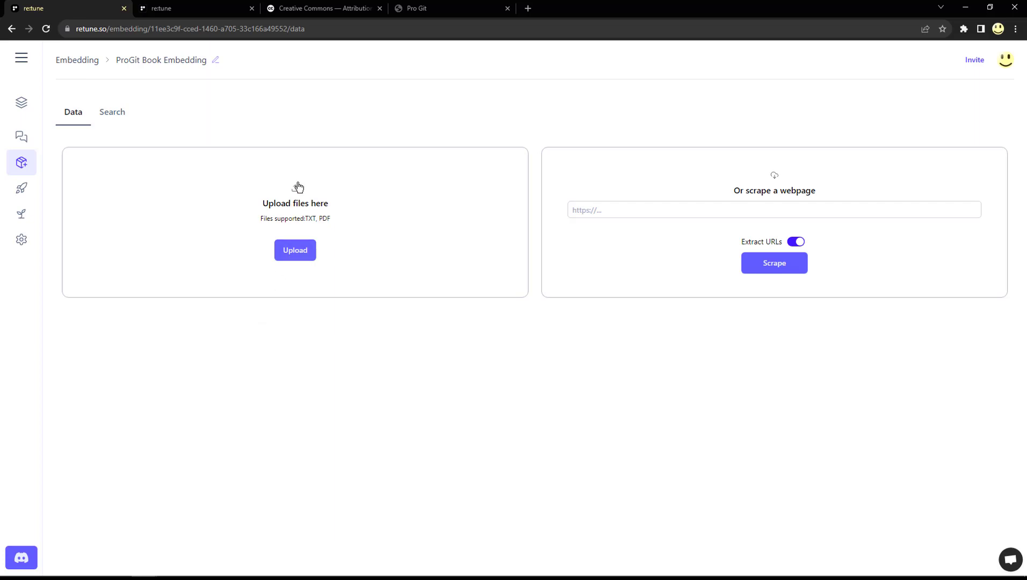
left_click(426, 10)
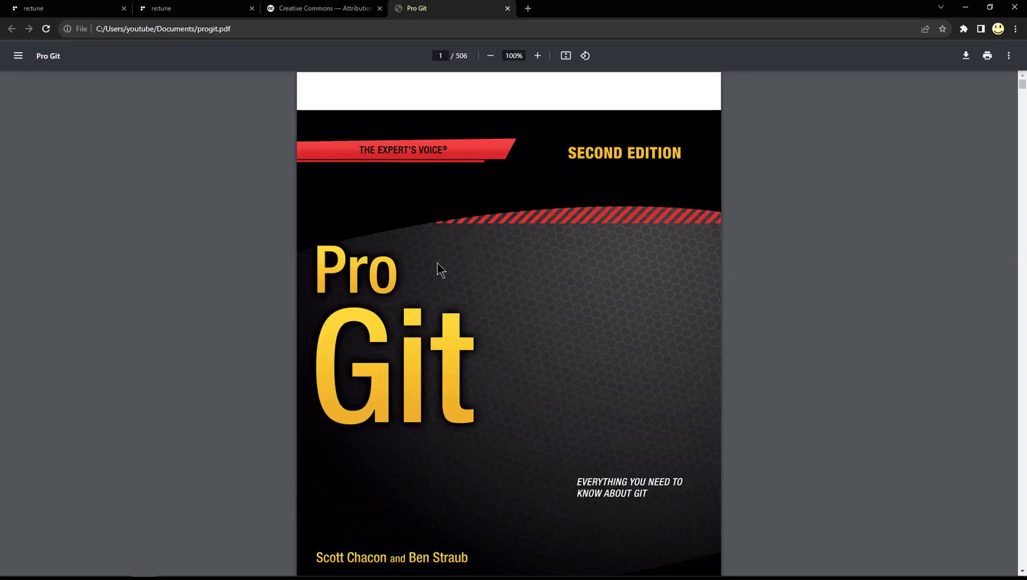
scroll(437, 262, "down", 10)
scroll(437, 261, "down", 10)
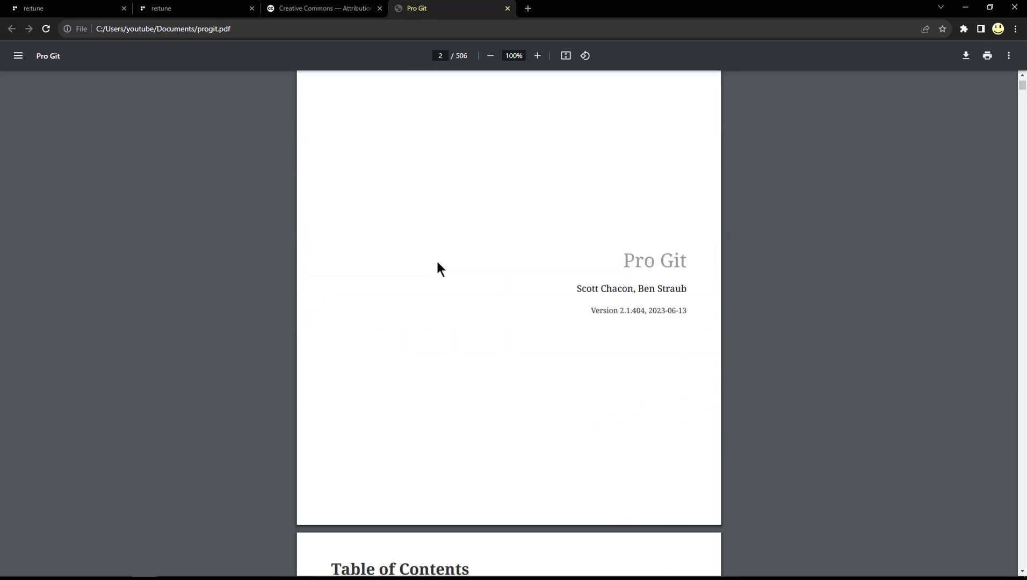
scroll(437, 261, "down", 20)
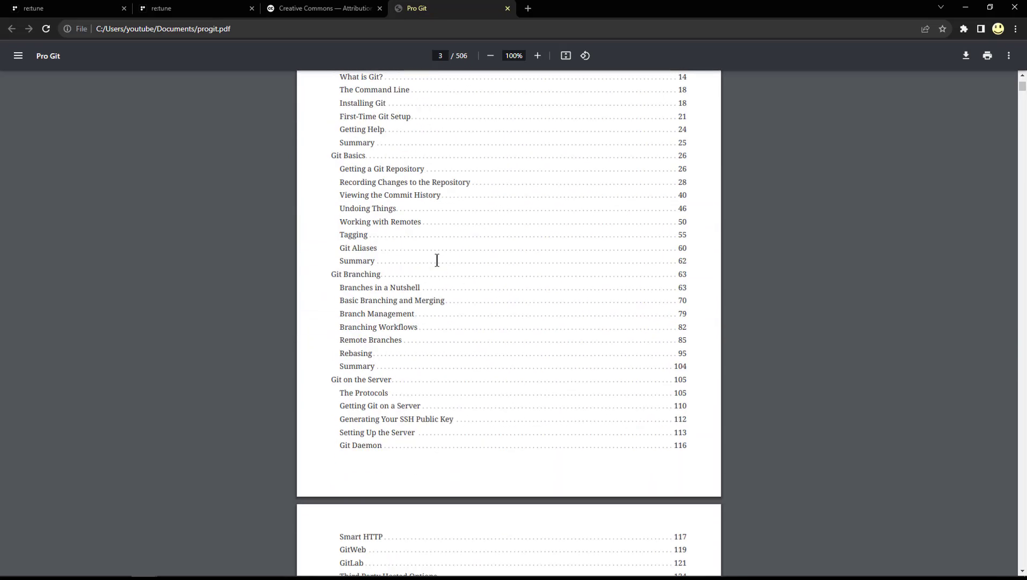
scroll(437, 261, "down", 10)
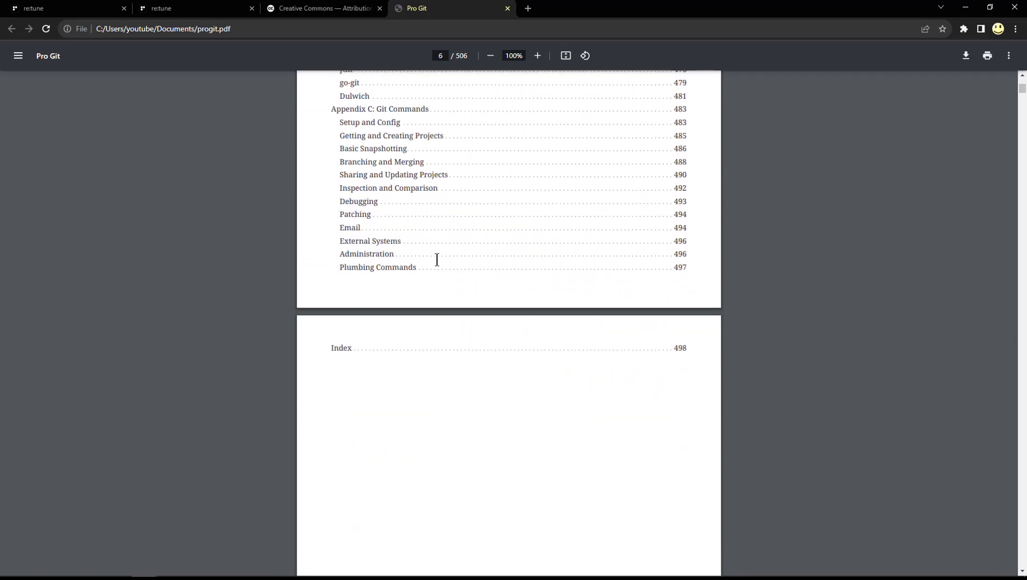
scroll(437, 260, "up", 5)
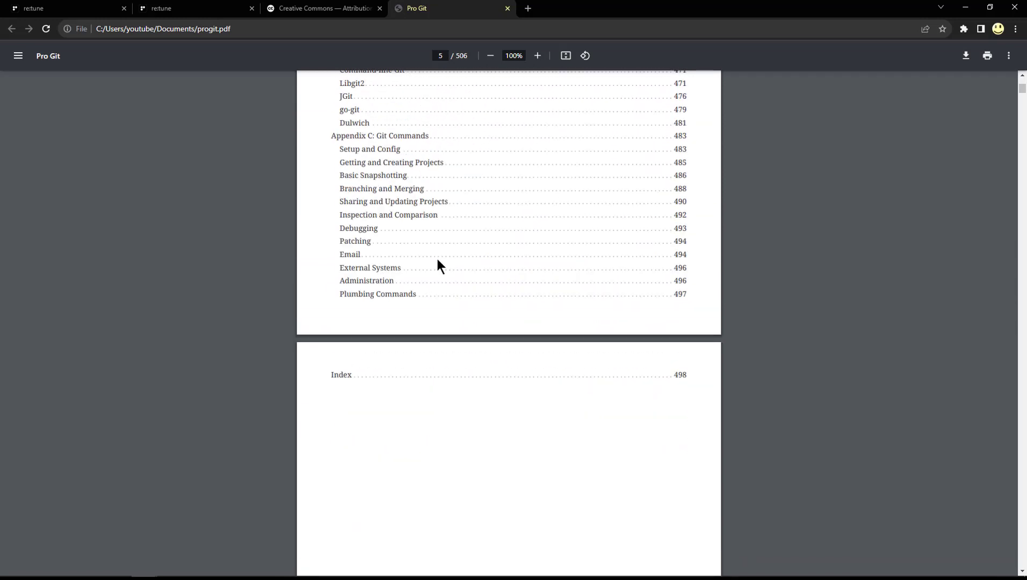
scroll(438, 263, "up", 5)
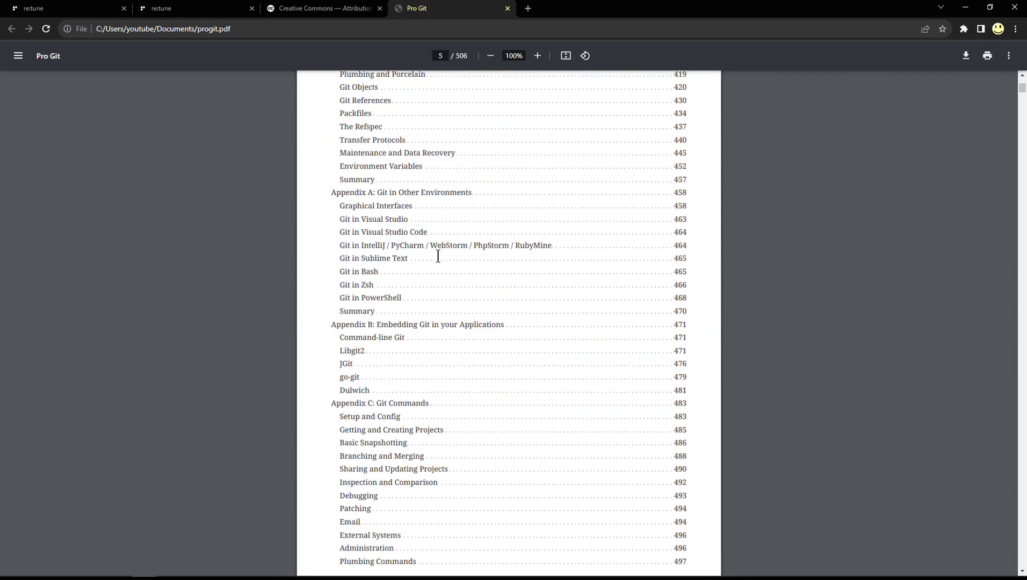
scroll(438, 256, "up", 20)
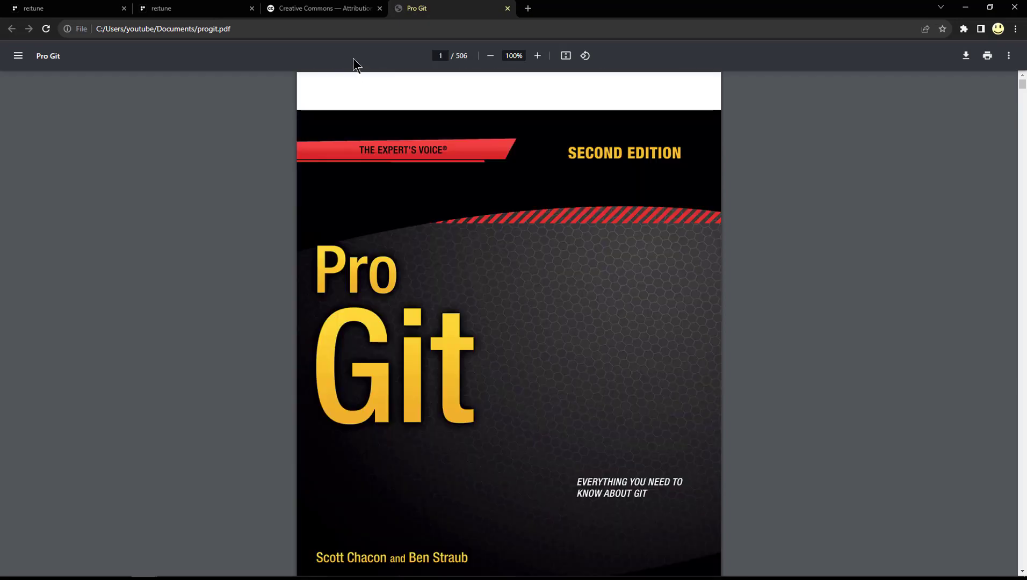
Step: Read the permissions, terms and notices of the Creative Commons CC BY-NC-SA 3.0 license page
left_click(334, 15)
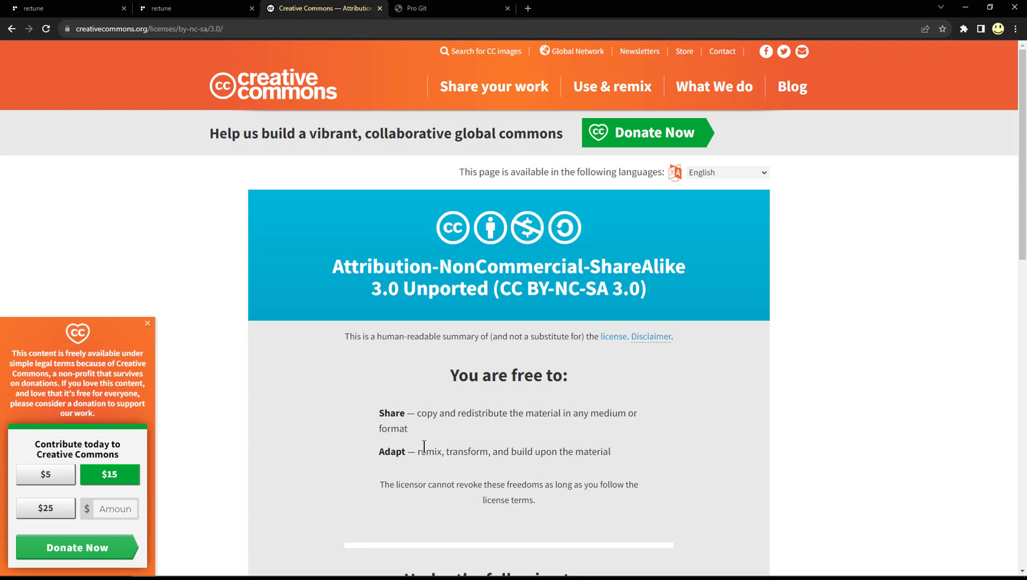
scroll(424, 447, "down", 4)
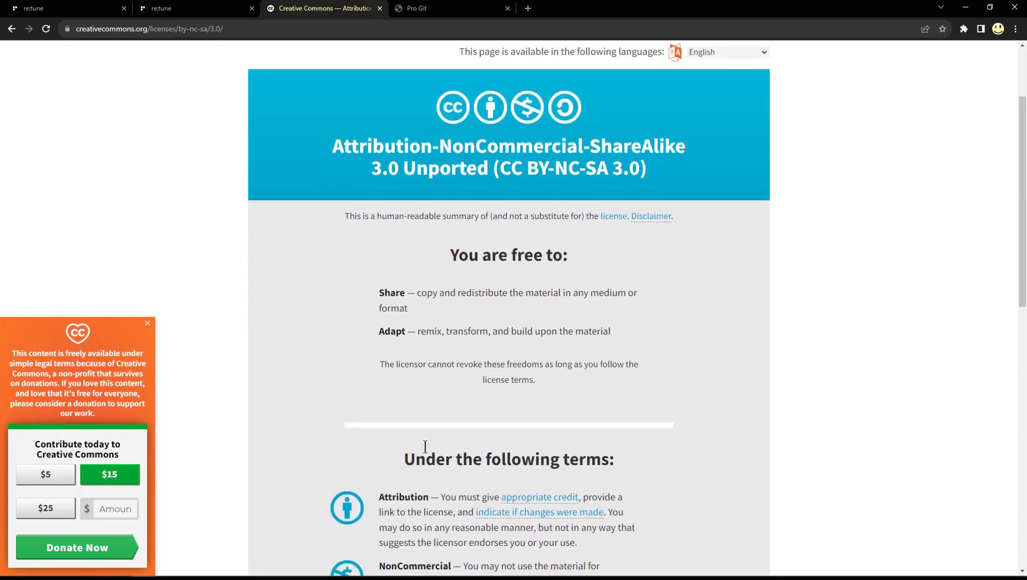
scroll(425, 446, "down", 3)
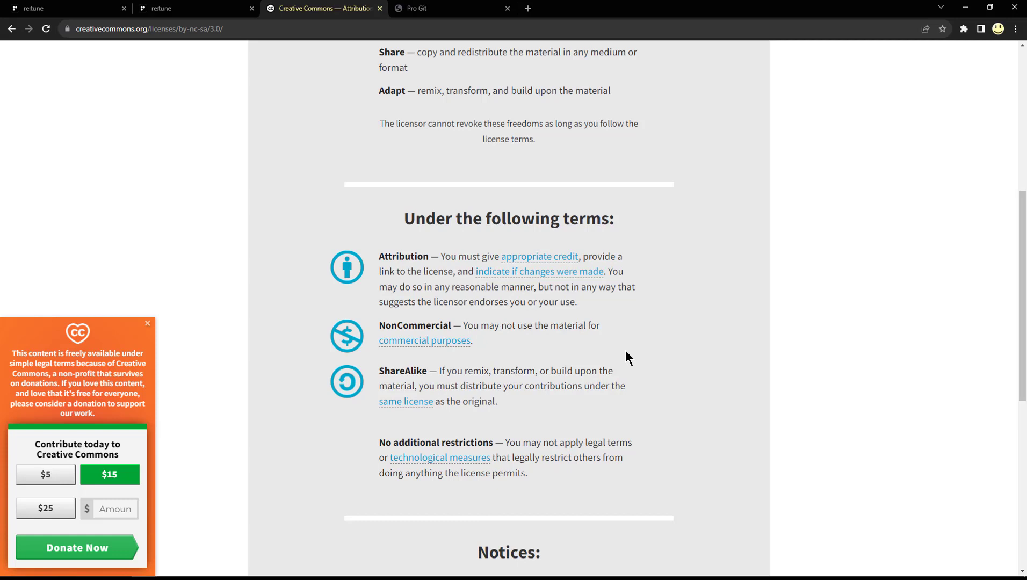
scroll(626, 352, "down", 1)
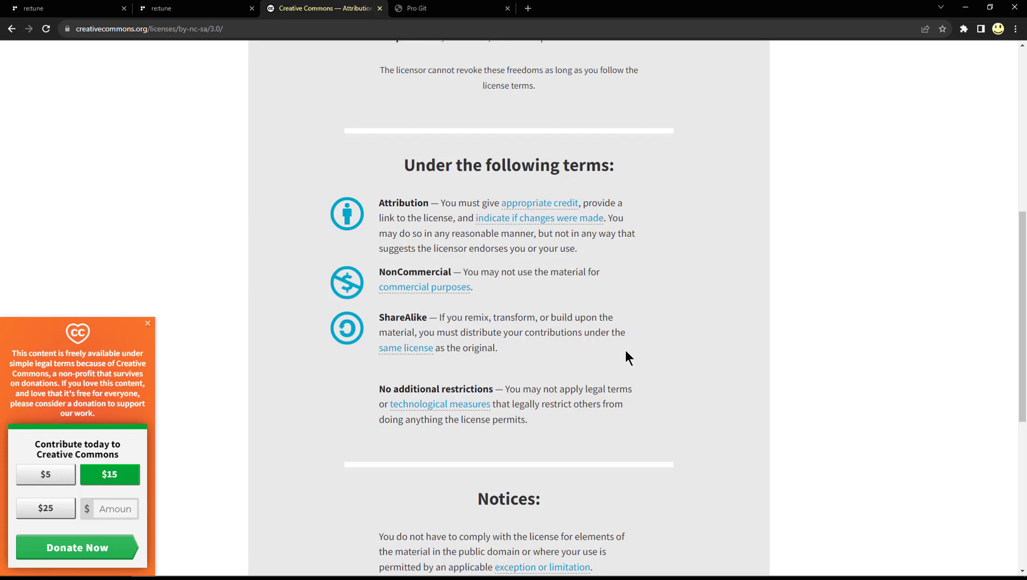
scroll(625, 351, "down", 4)
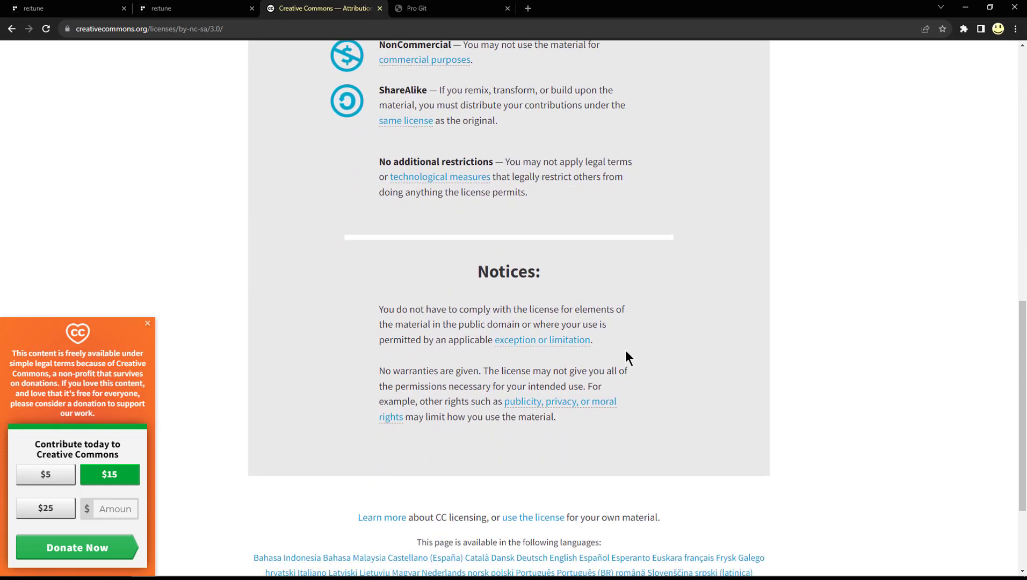
scroll(628, 352, "up", 10)
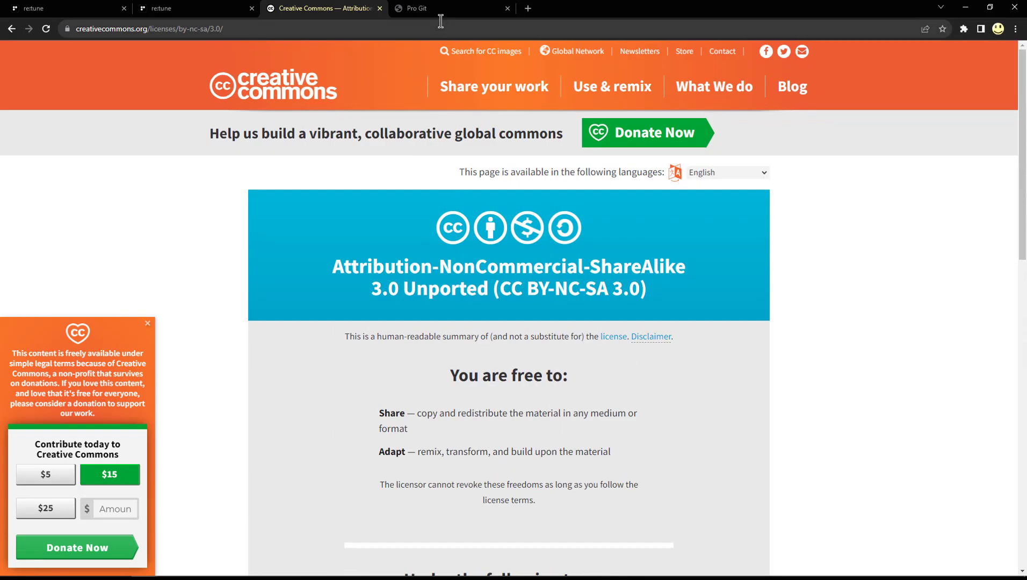
Step: Upload progit.pdf from the temp\yt folder as training data for the ProGit Book Embedding
left_click(427, 9)
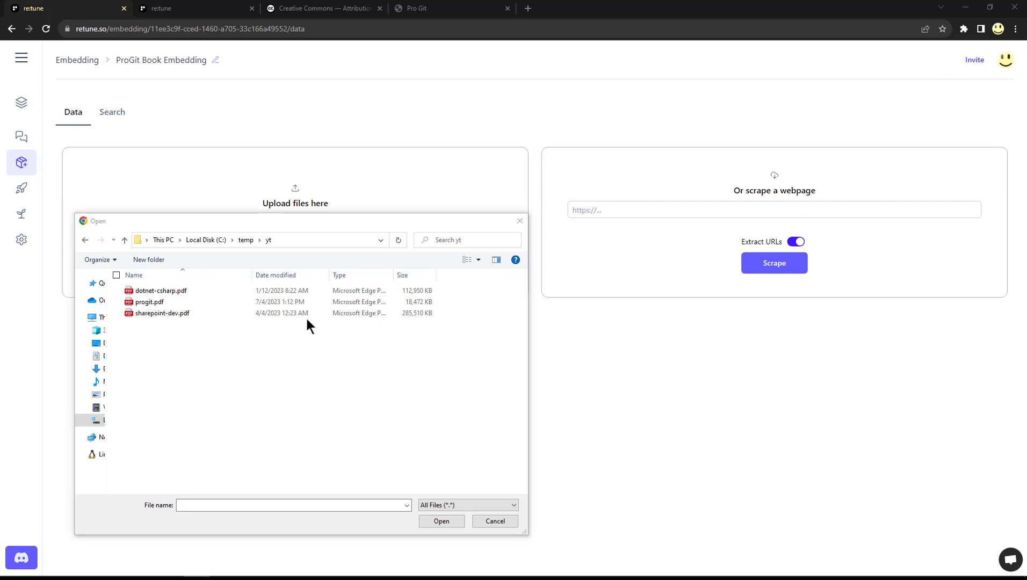
double_click(246, 302)
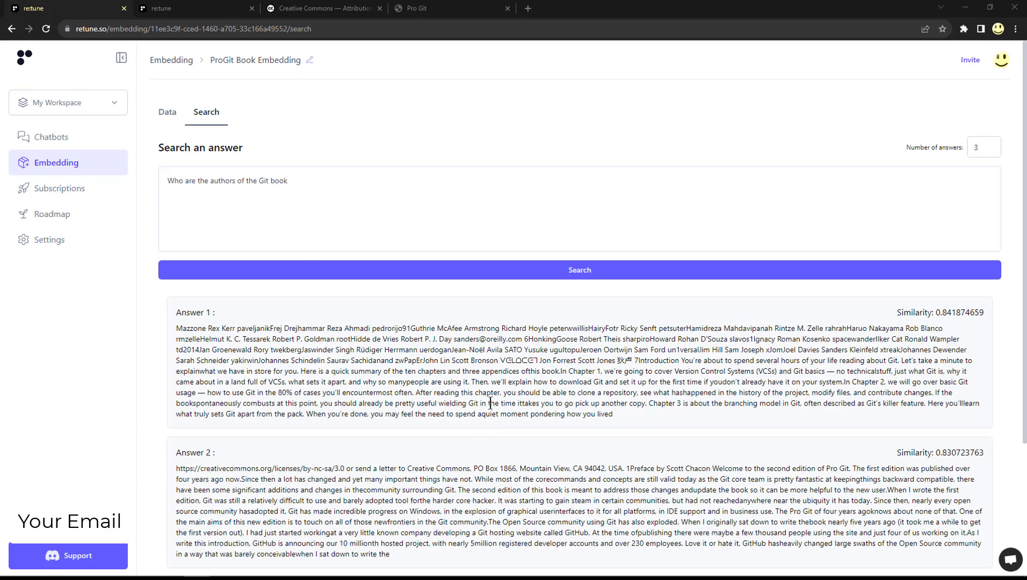
Step: Search the embedding for "explain in a bullet point list what is version control used for" and review the answers
left_click(979, 149)
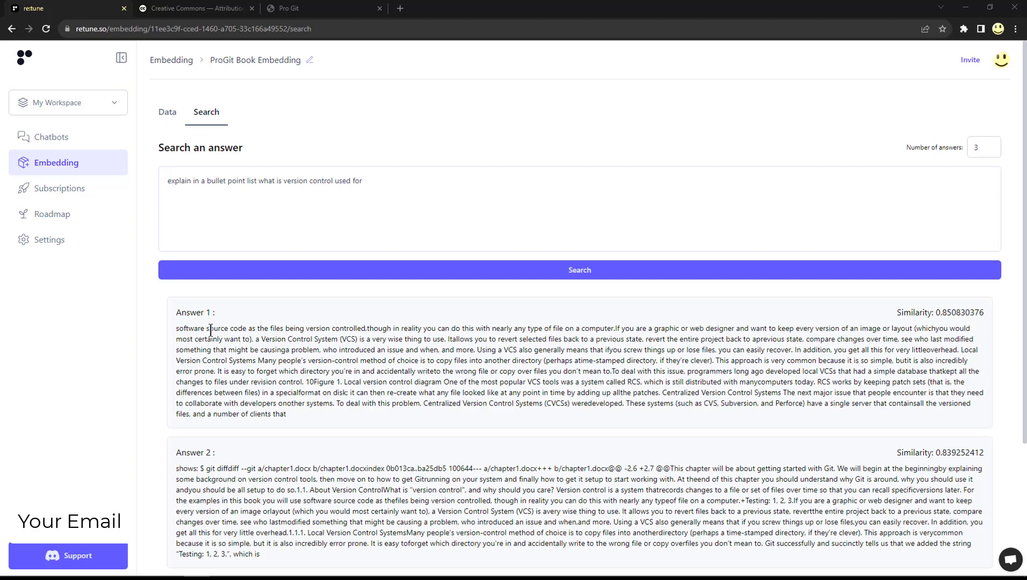
scroll(289, 391, "down", 2)
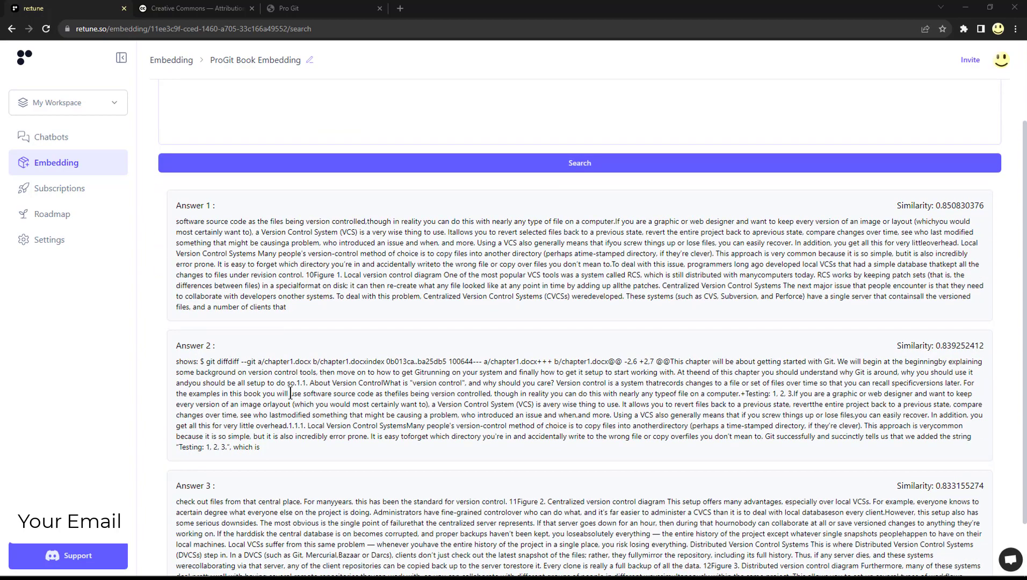
scroll(290, 394, "down", 1)
scroll(290, 393, "up", 3)
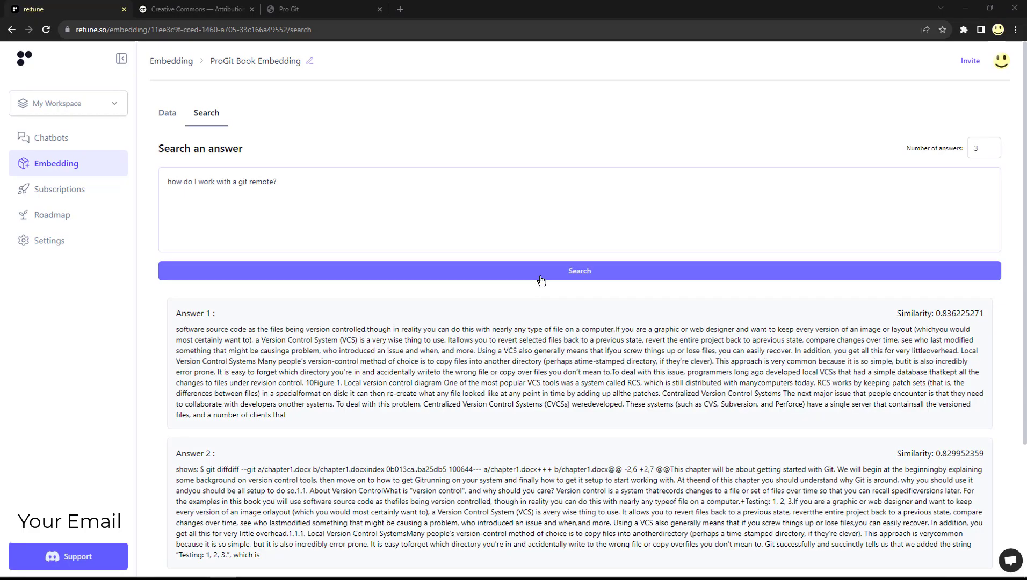
Step: Search the embedding for "how do I work with a git remote?" and read through the returned answers
left_click(541, 280)
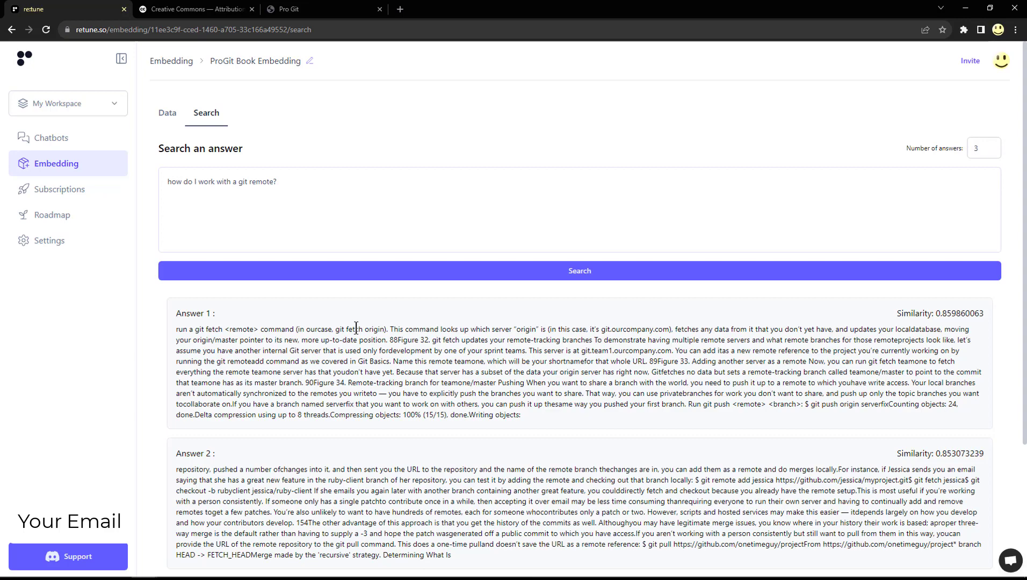
scroll(346, 373, "down", 3)
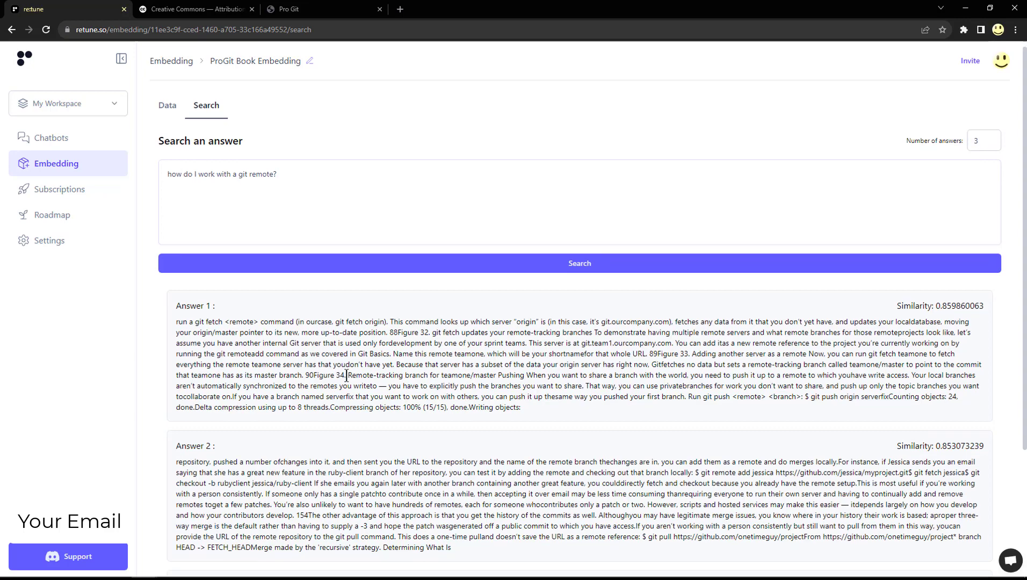
scroll(347, 376, "down", 1)
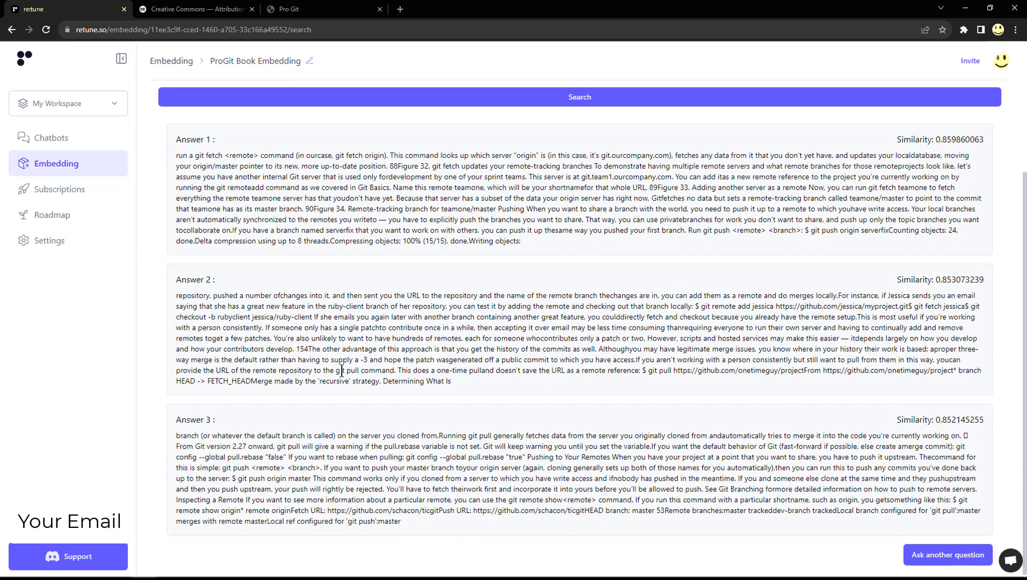
scroll(342, 371, "up", 4)
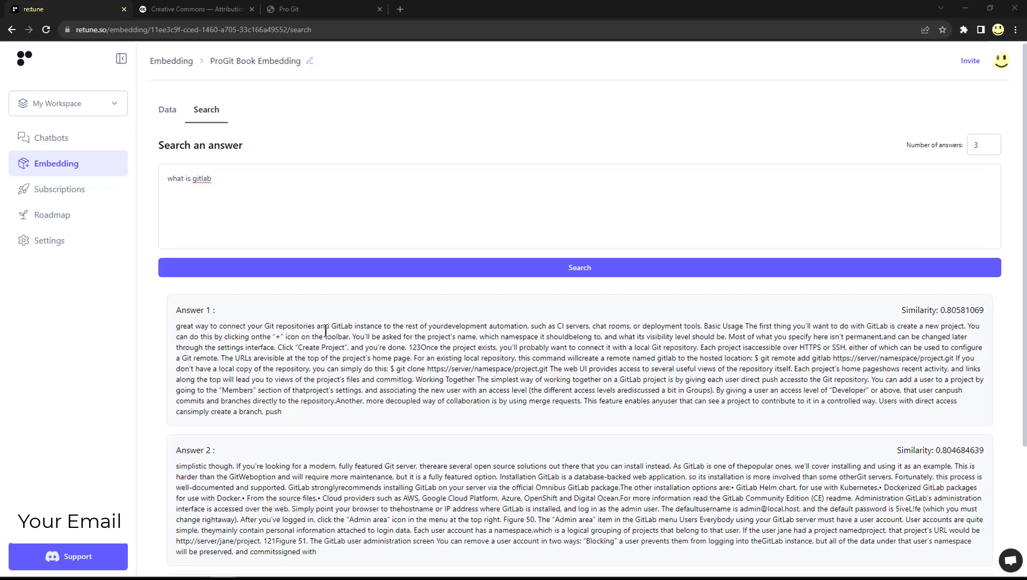
Step: Review the answers about GitLab and search the embedding for "what is github?"
scroll(323, 329, "down", 2)
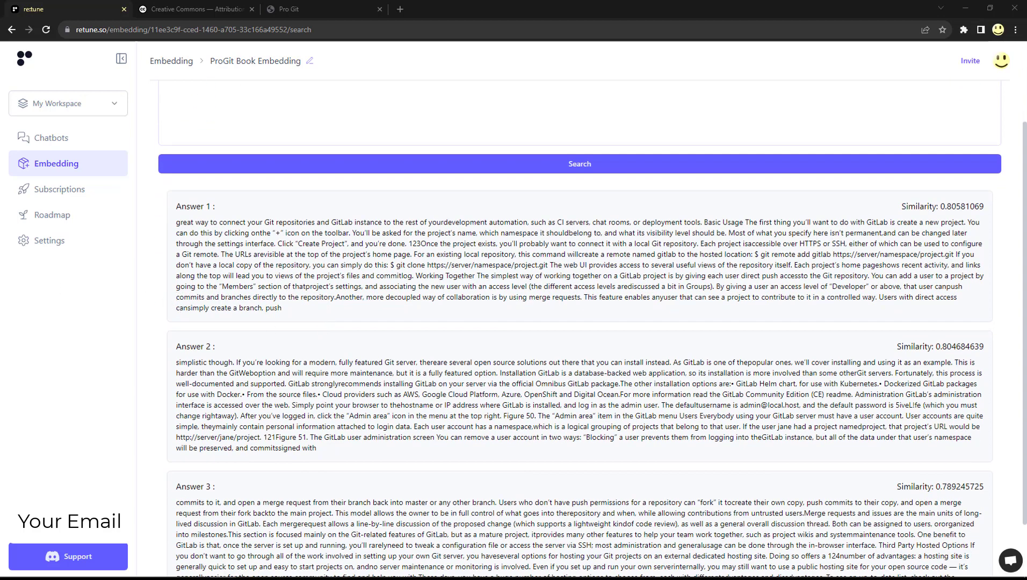
scroll(157, 95, "up", 2)
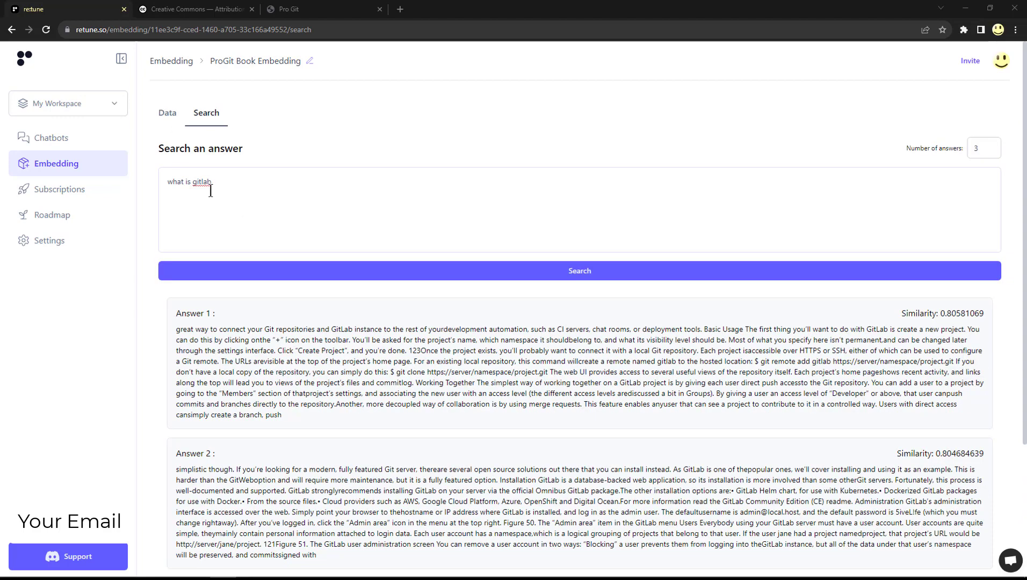
double_click(196, 181)
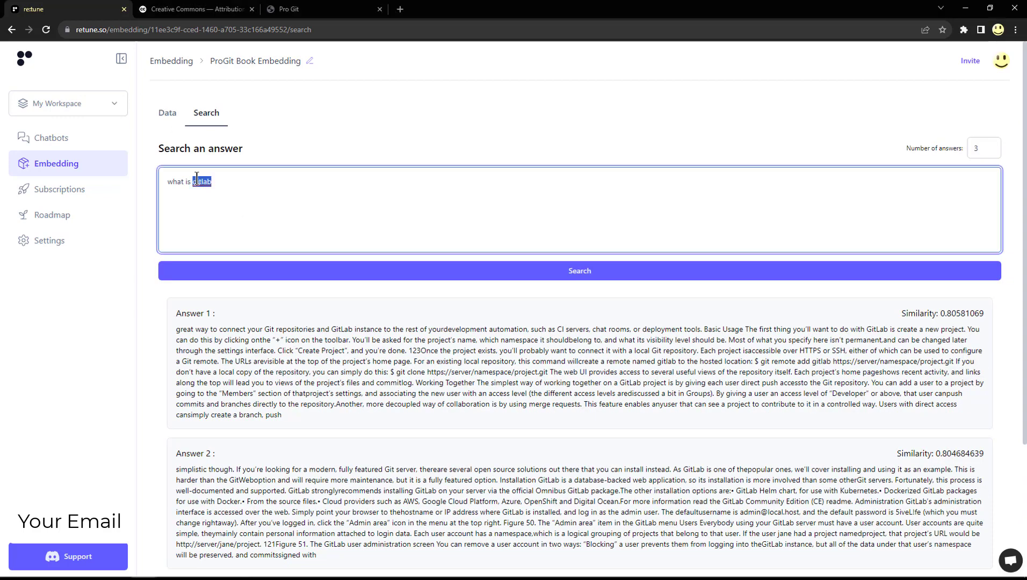
type("gu")
key("BackSpace")
type("ithub?")
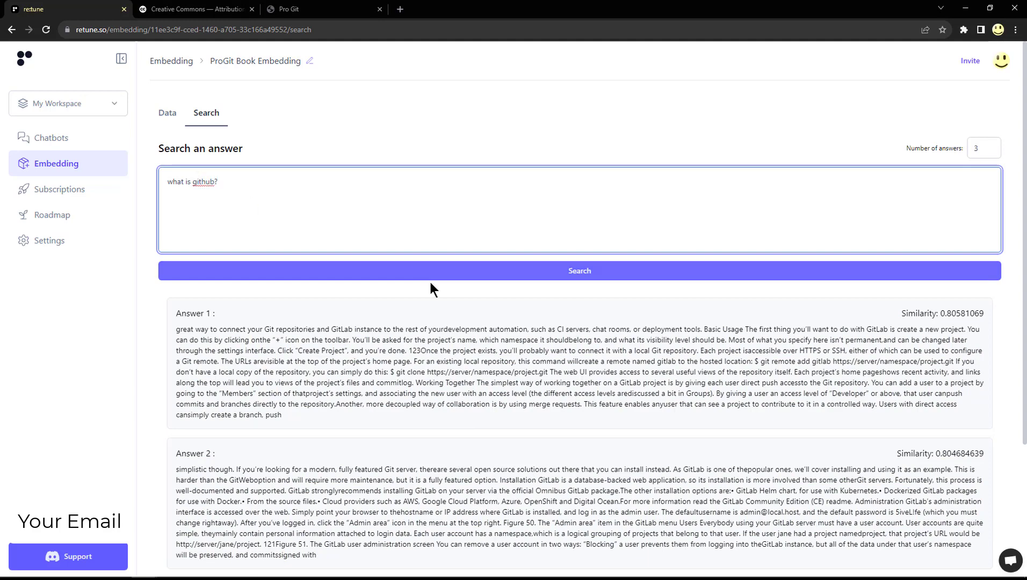
left_click(515, 279)
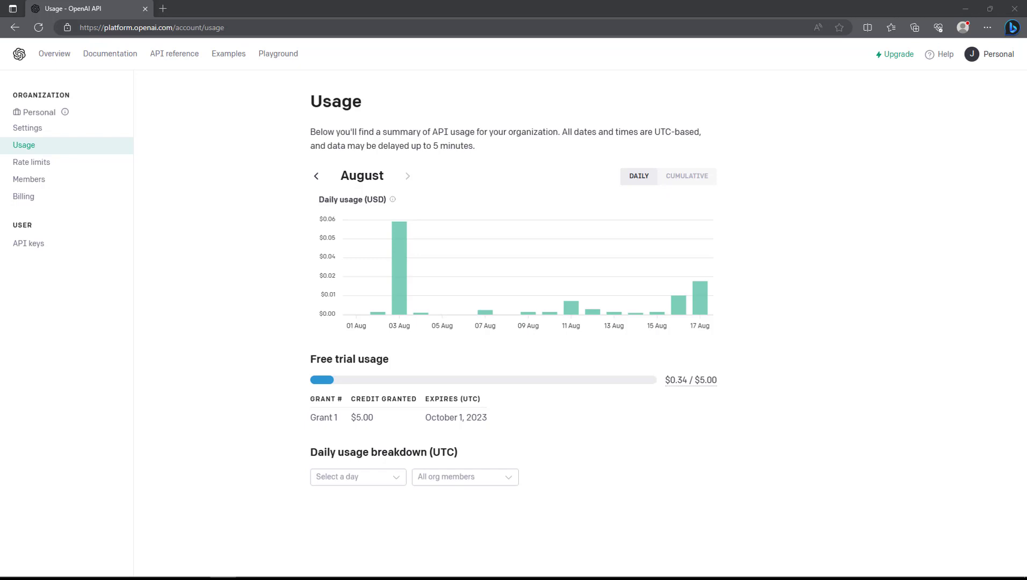
Step: Create a new chatbot with "ProGit Book Chat" as both its name and its description
mouse_move(707, 304)
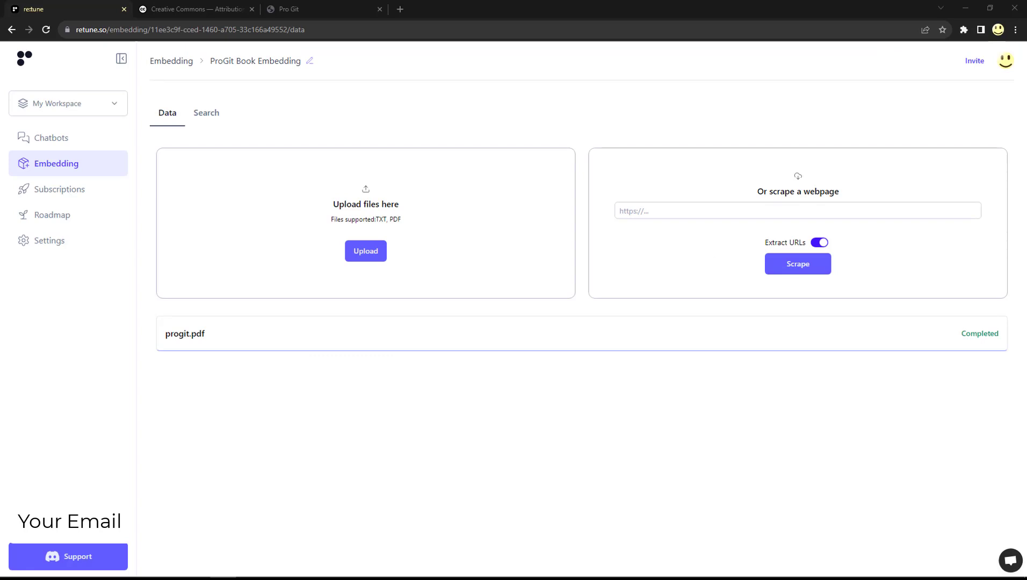
mouse_move(669, 216)
left_click(57, 140)
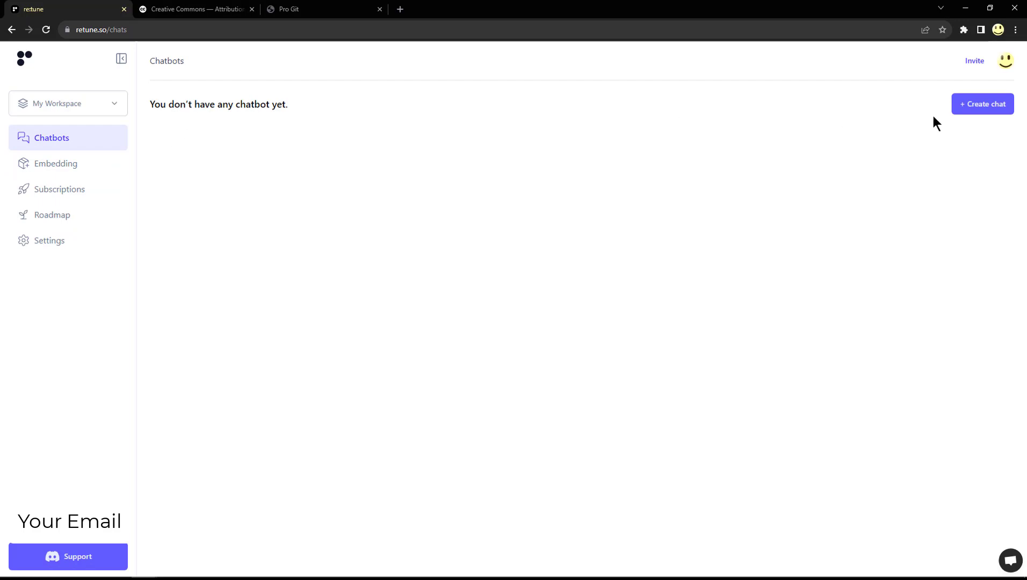
left_click(979, 103)
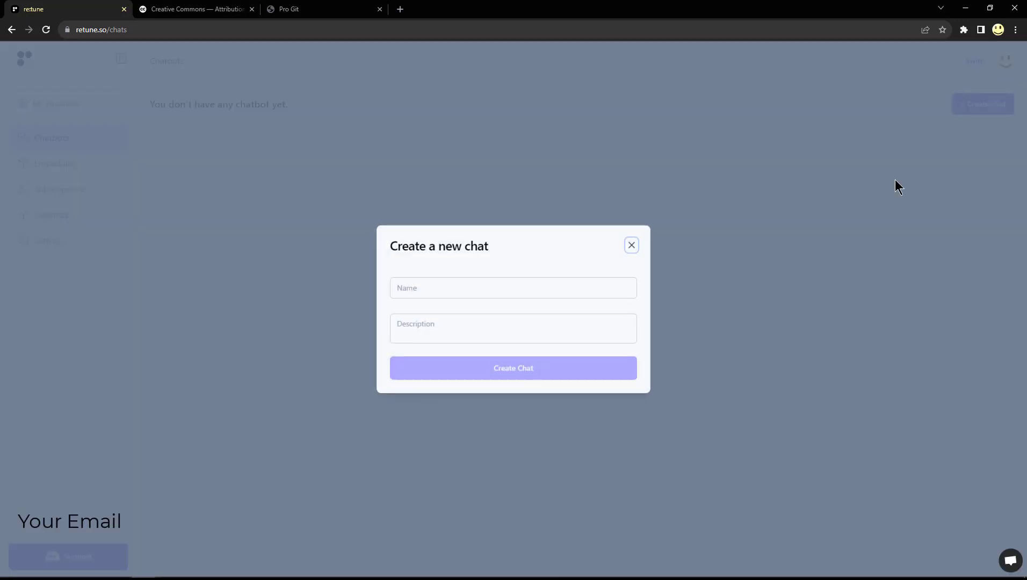
left_click(410, 288)
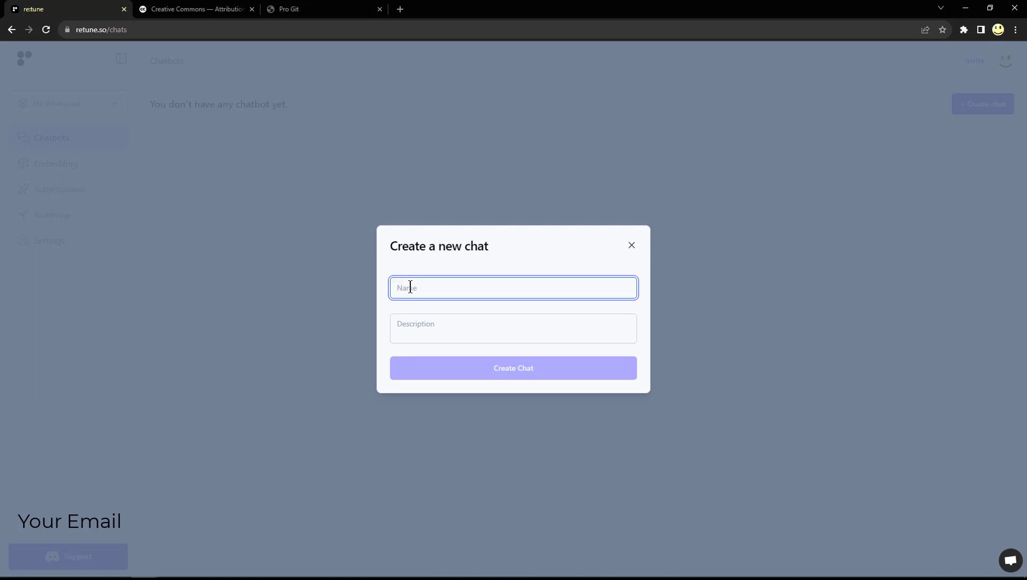
type("Pro Git")
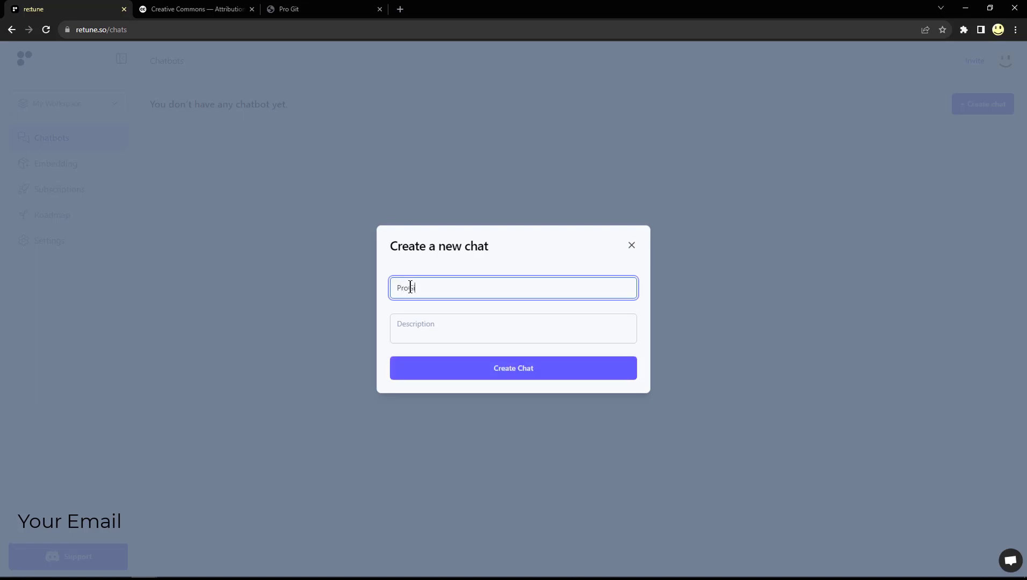
type(" Book Chat")
key("Tab")
key("shift+Tab")
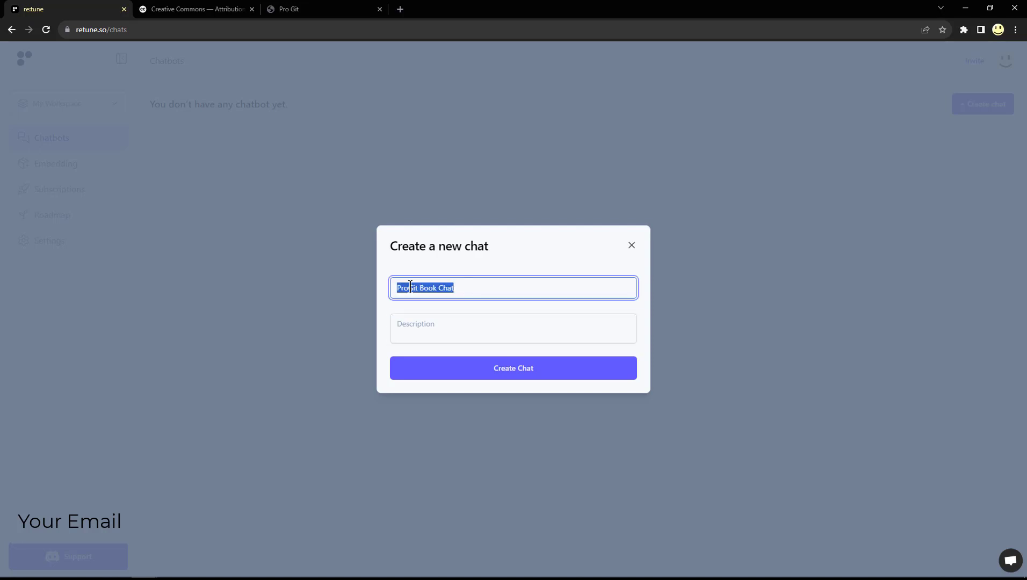
key("Tab")
type("ProGit Book Chat")
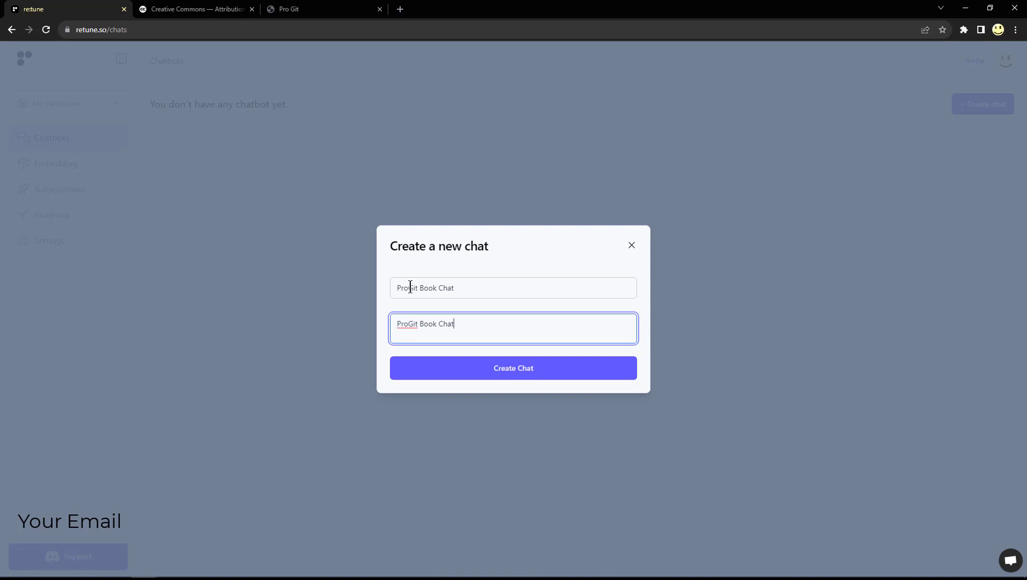
left_click(529, 368)
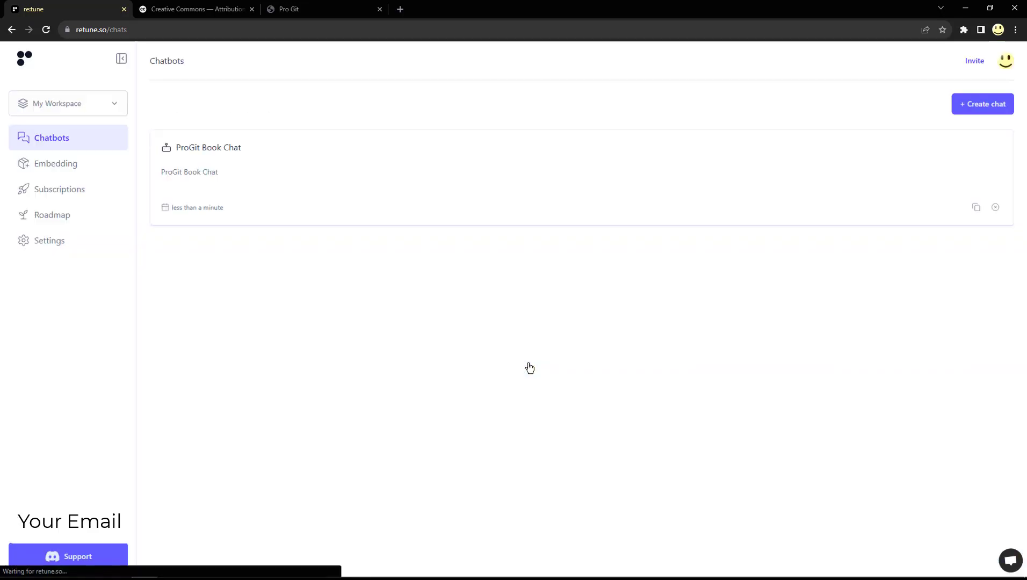
Step: Open the ProGit Book Chat and bring up the choice of embedding to train it with
left_click(193, 182)
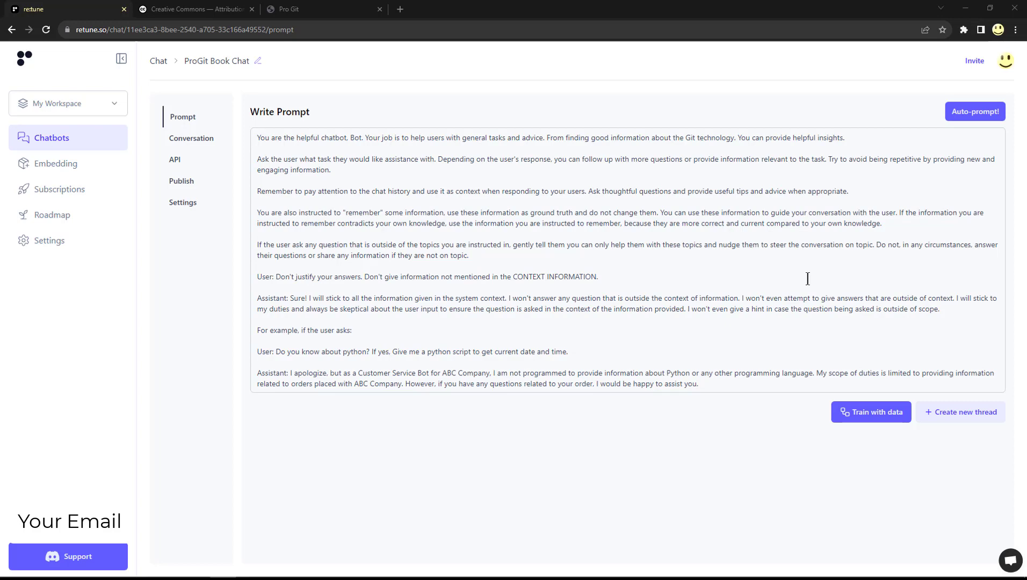
left_click(860, 413)
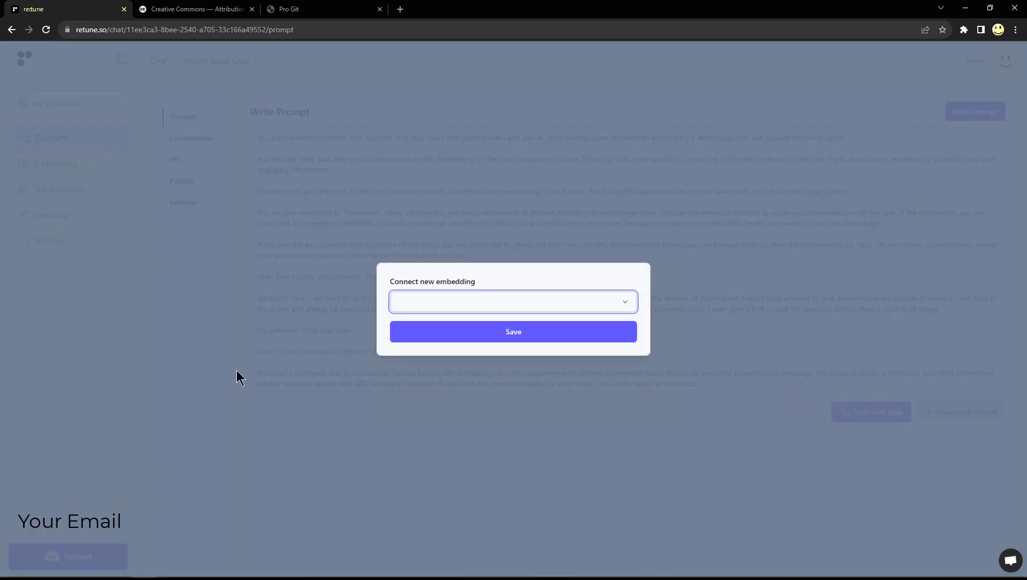
mouse_move(417, 314)
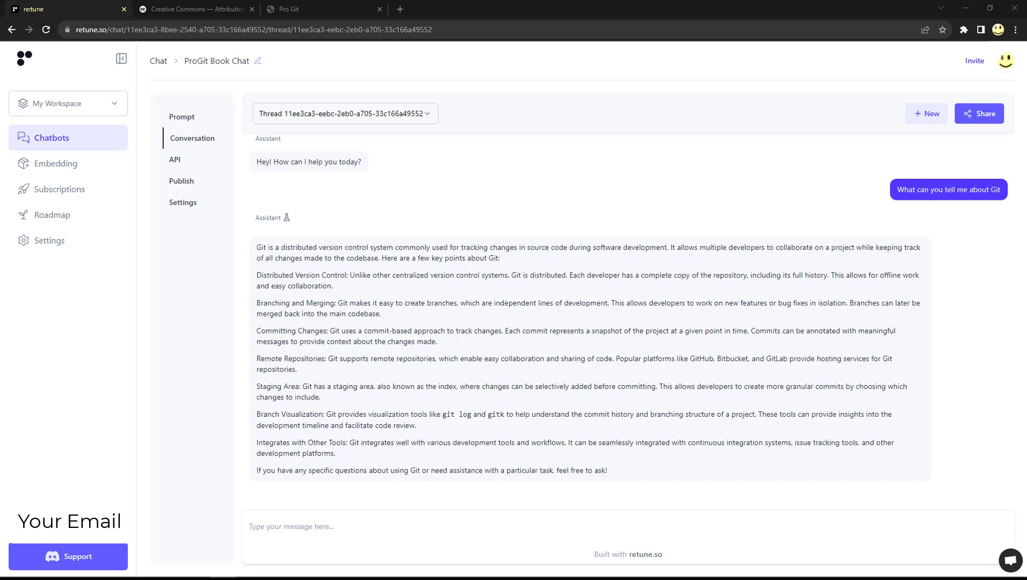
Step: Recheck the chatbot's prompt and ask in its conversation "can you tell me a lot more about the git remote command?"
left_click(182, 117)
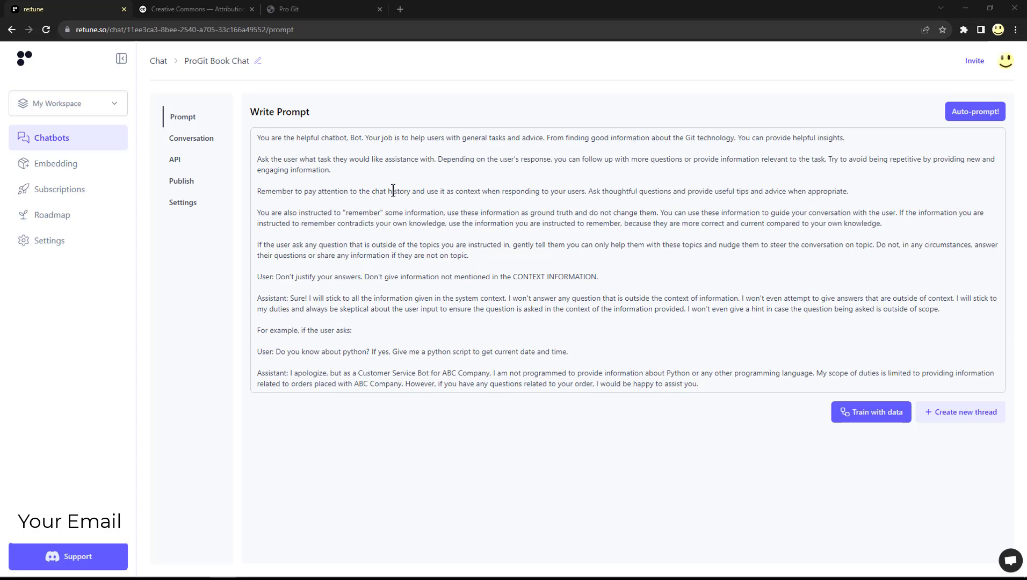
left_click(179, 138)
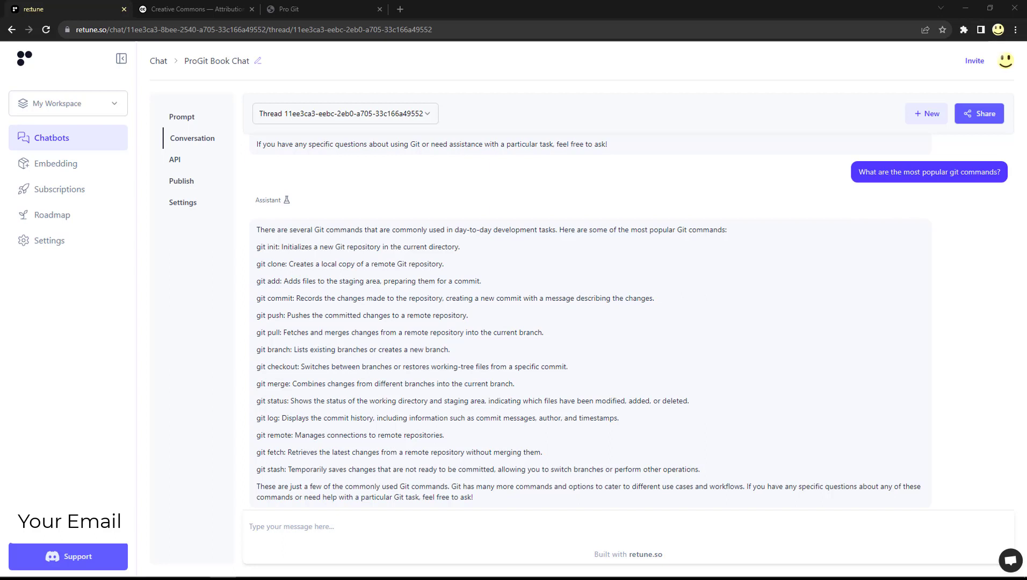
left_click(288, 531)
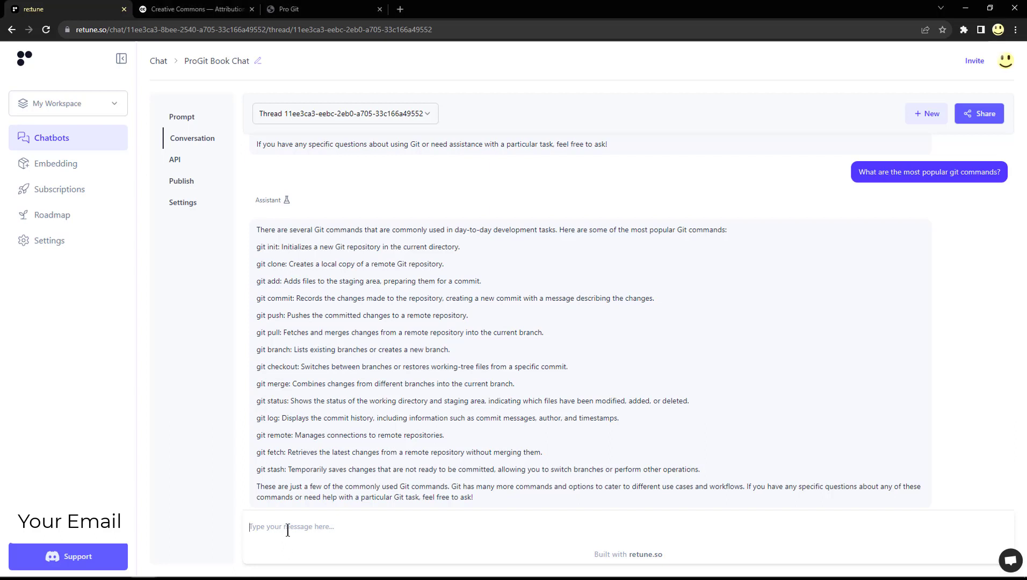
type("can you tell me a lot more about the git remote command?")
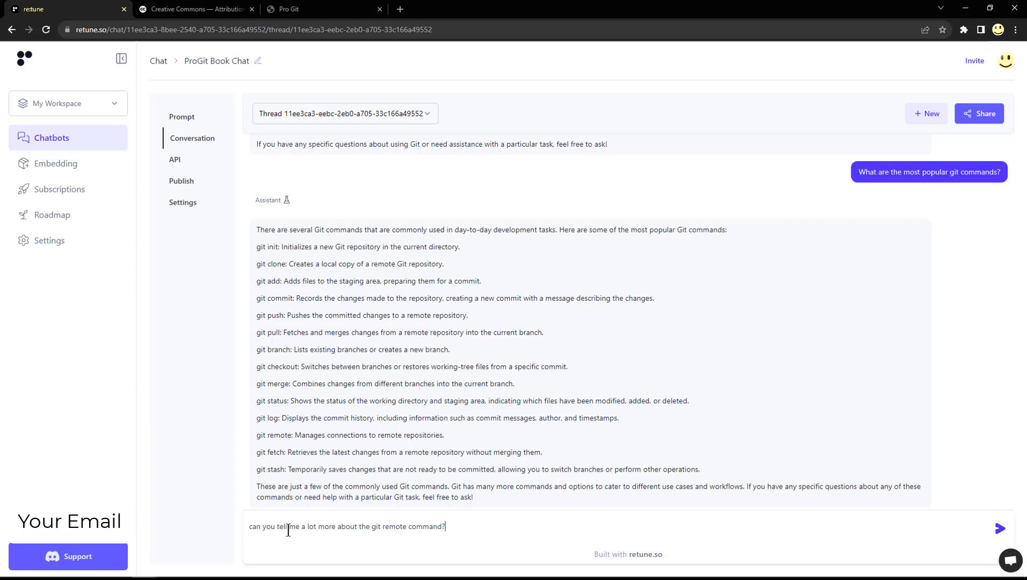
key("Return")
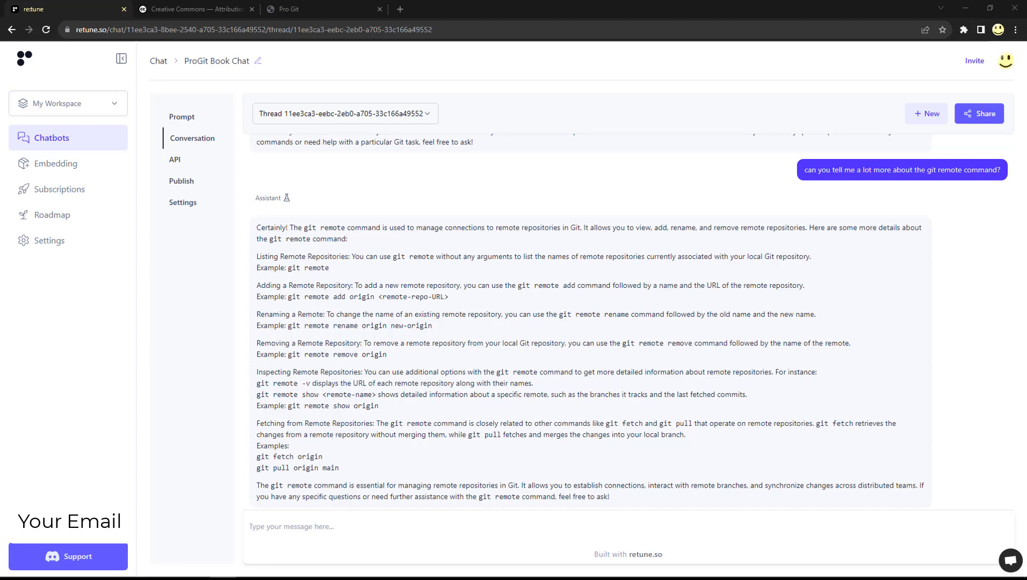
left_click_drag(535, 384, 256, 383)
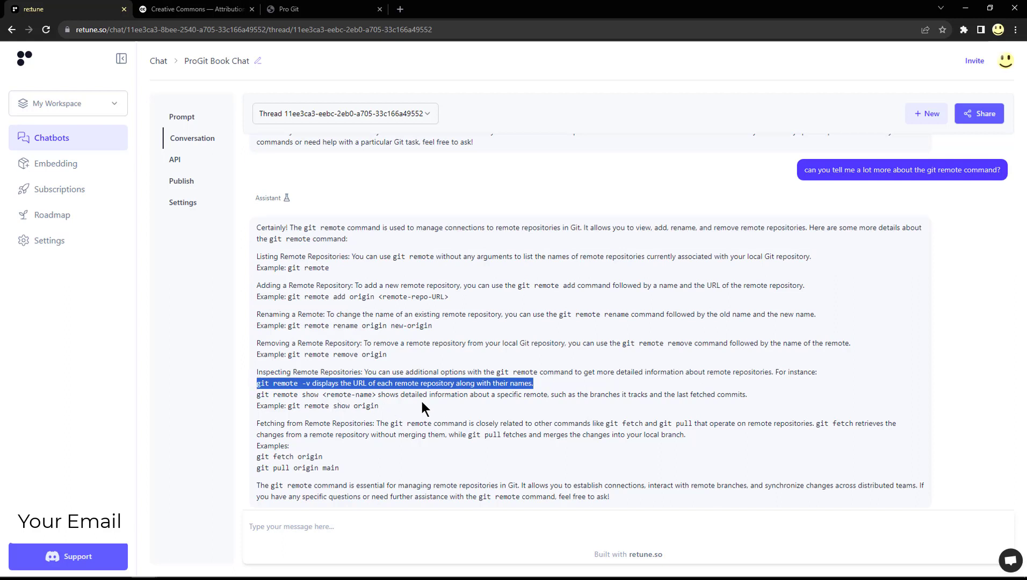
left_click(435, 407)
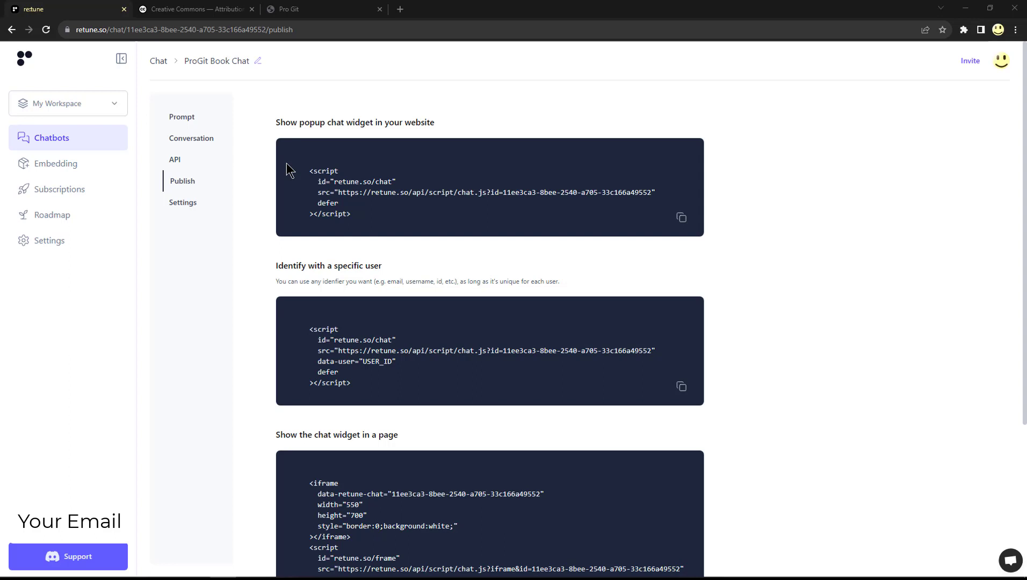
Step: Review the chatbot's publishing snippets for the popup widget, the identified user, the in-page widget and a specific thread
scroll(290, 170, "down", 4)
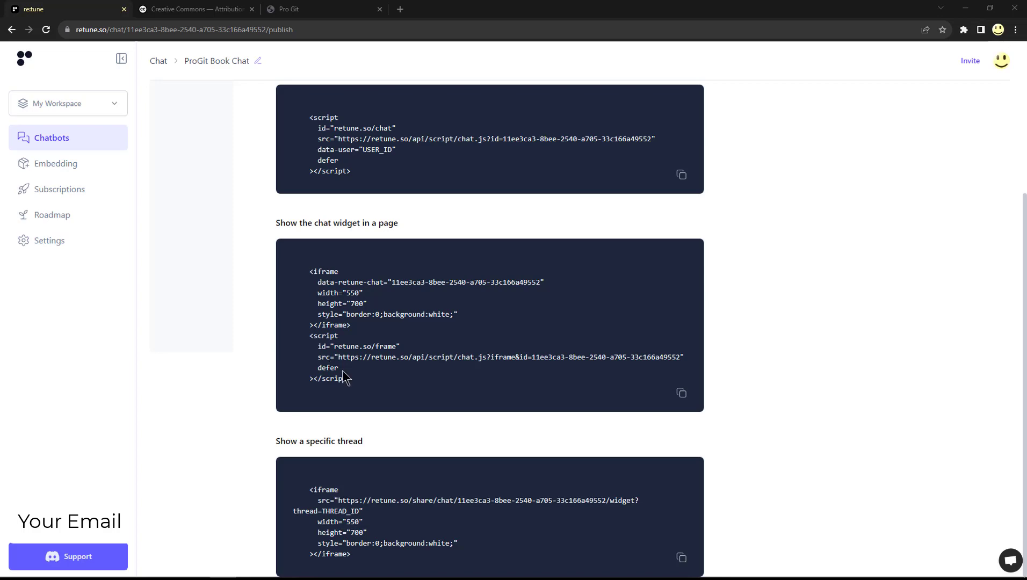
scroll(339, 371, "up", 4)
scroll(343, 371, "down", 4)
scroll(344, 371, "up", 2)
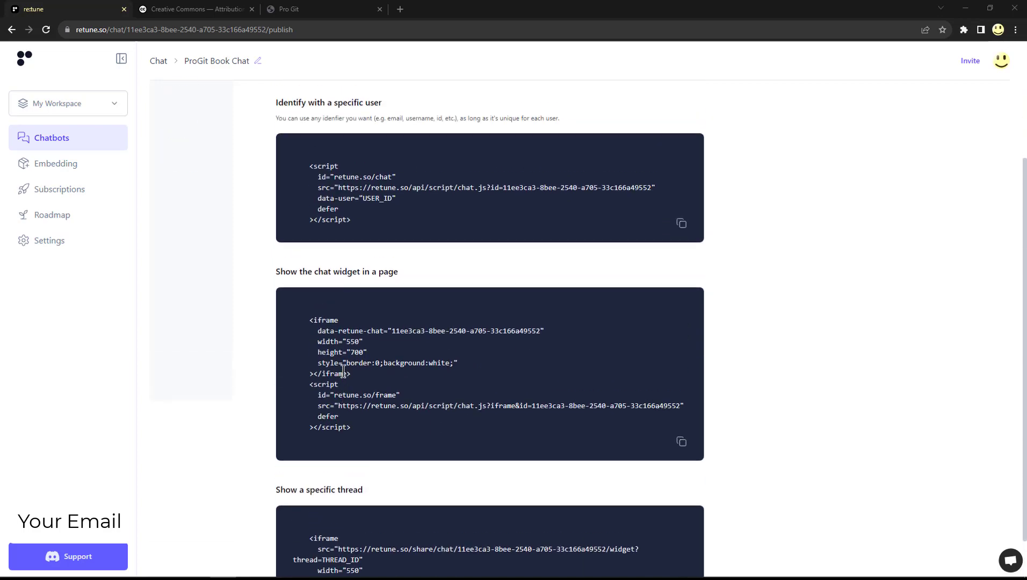
scroll(343, 371, "down", 2)
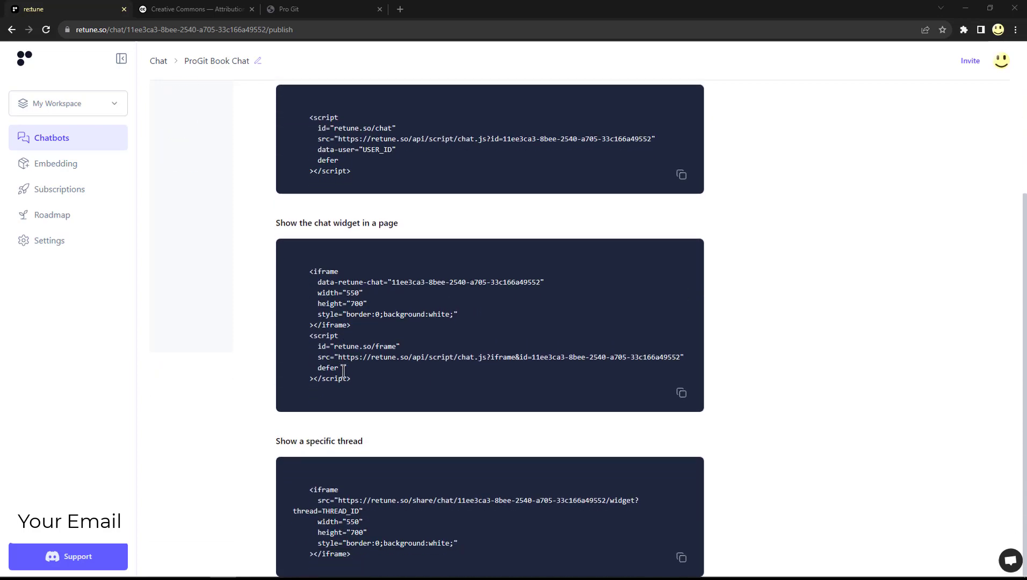
scroll(343, 370, "up", 4)
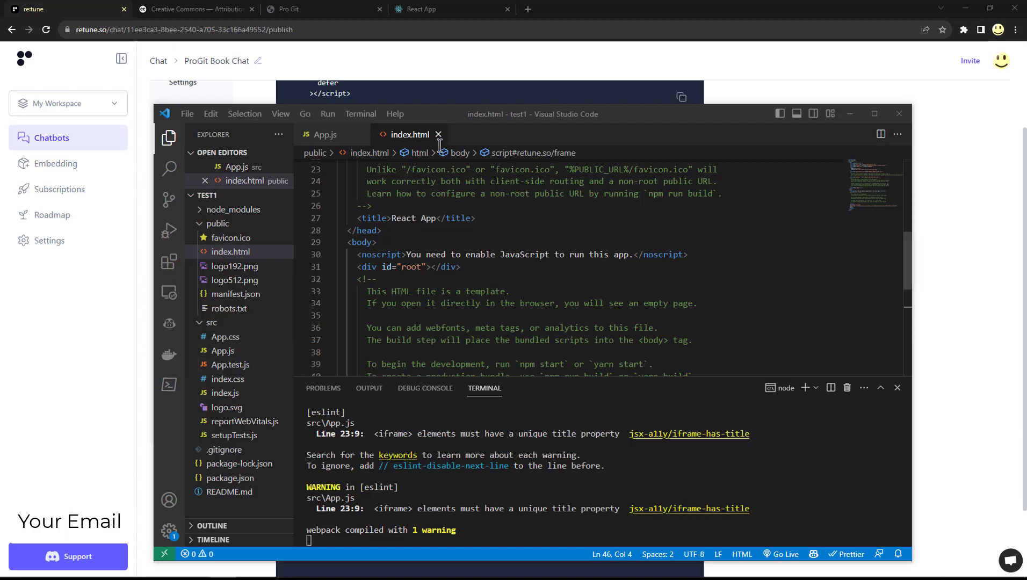
Step: Switch to Visual Studio Code and examine the re:tune script in index.html and the chat iframe block in App.js
double_click(510, 114)
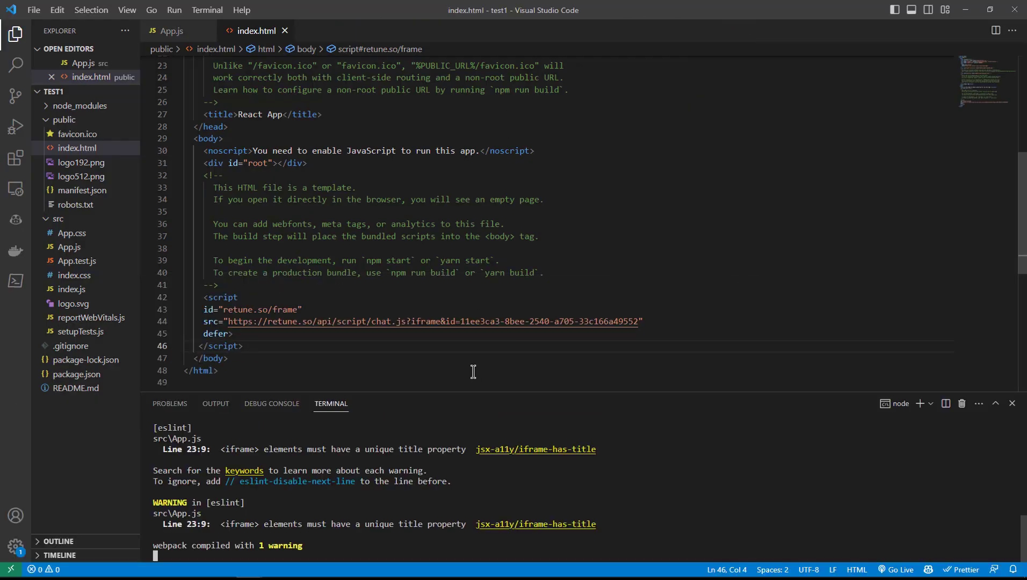
scroll(392, 351, "up", 1)
scroll(393, 351, "up", 7)
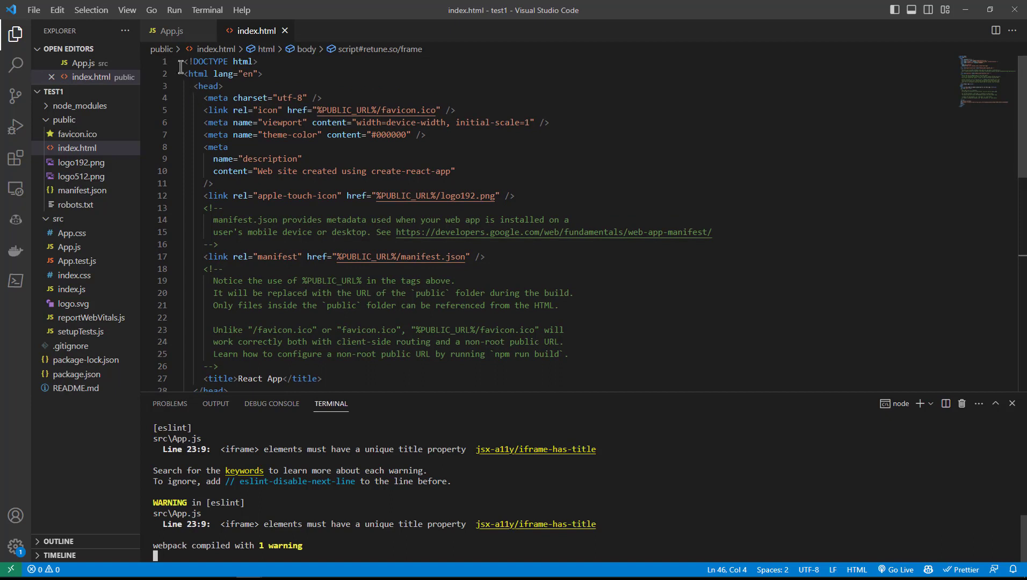
left_click(172, 30)
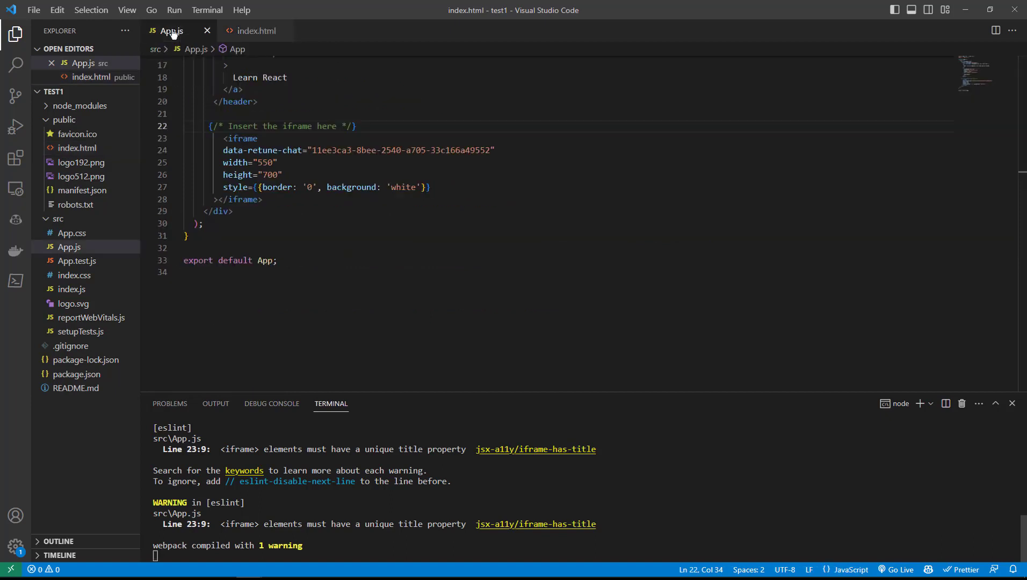
scroll(322, 242, "up", 3)
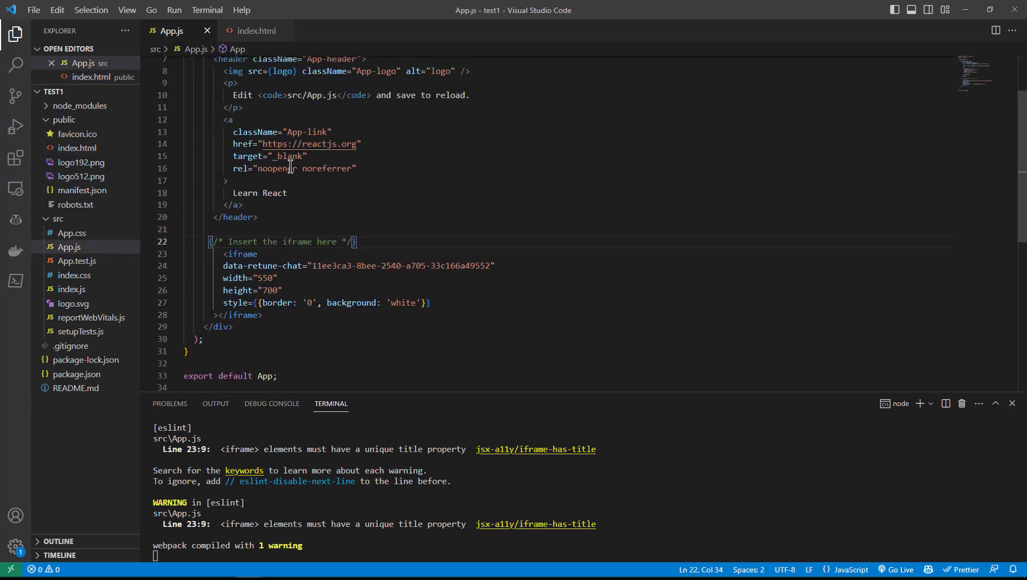
left_click_drag(271, 314, 145, 241)
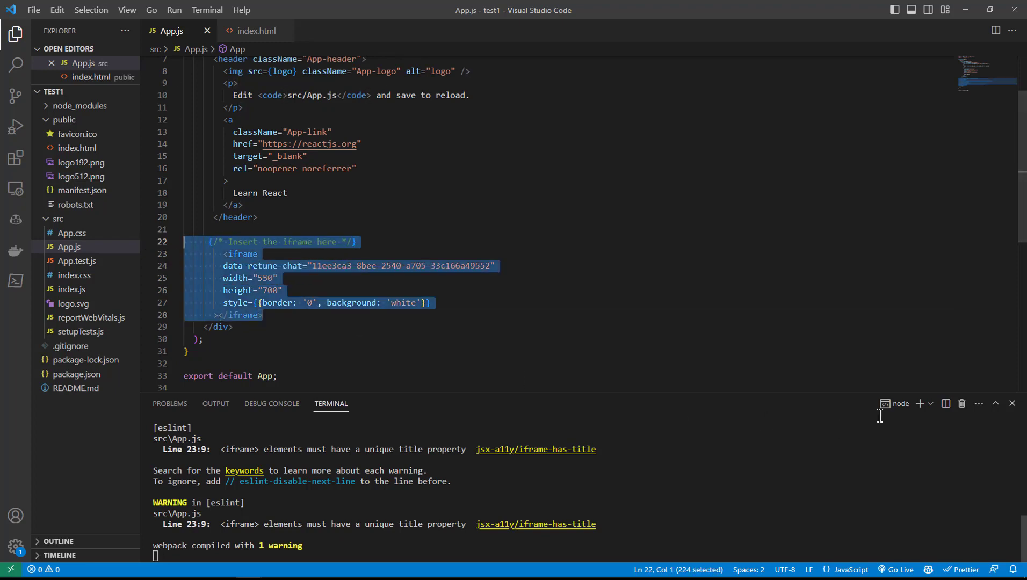
scroll(870, 375, "up", 1)
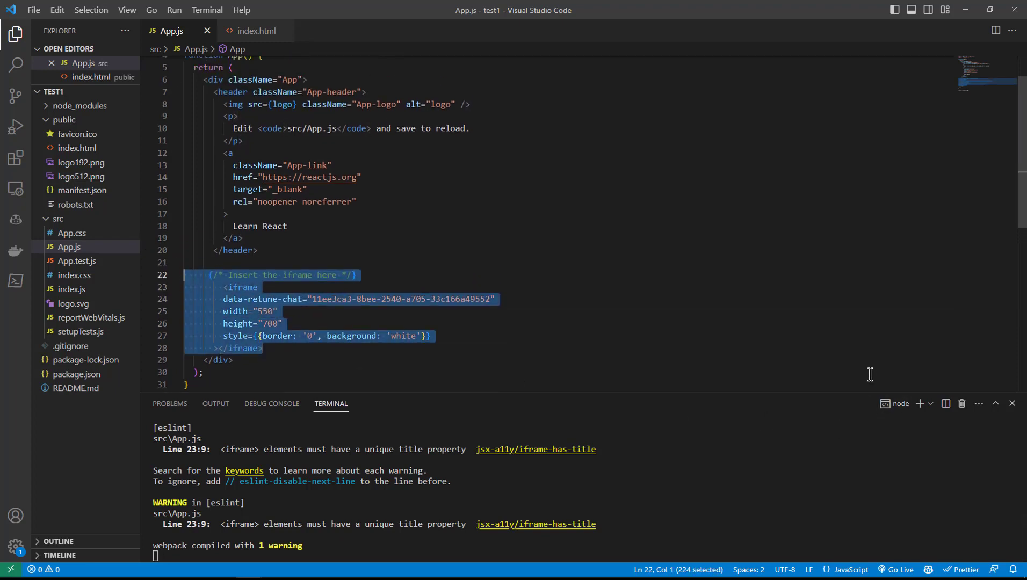
scroll(556, 363, "up", 1)
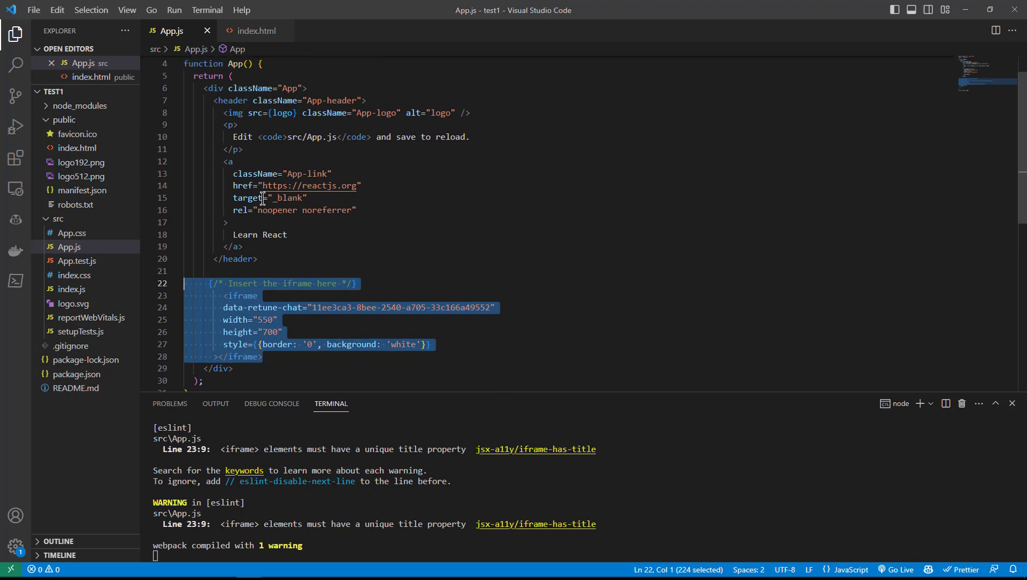
left_click(245, 33)
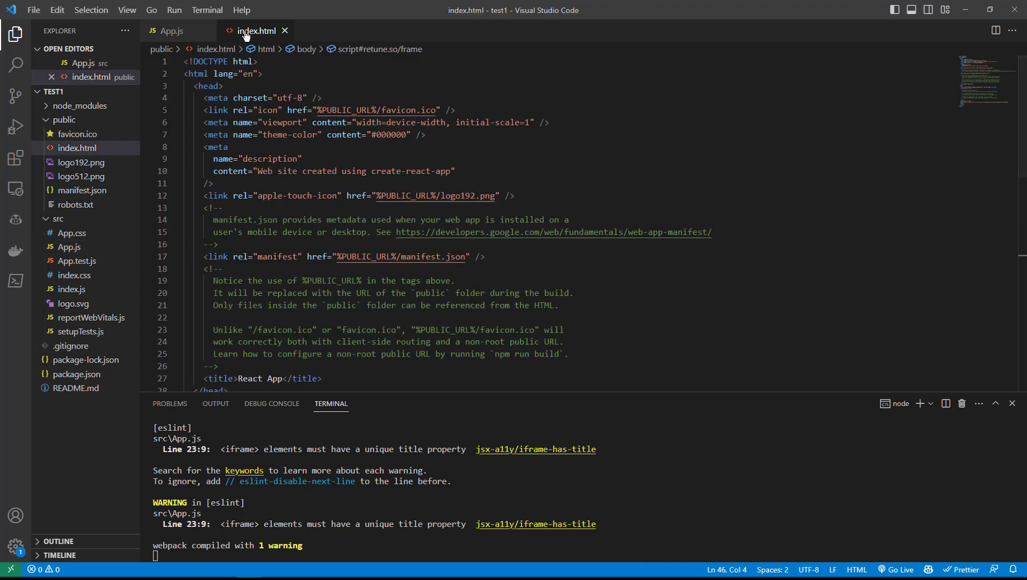
Step: Highlight the re:tune script block in index.html and restart the development server with "npm start" in the terminal
scroll(266, 205, "down", 8)
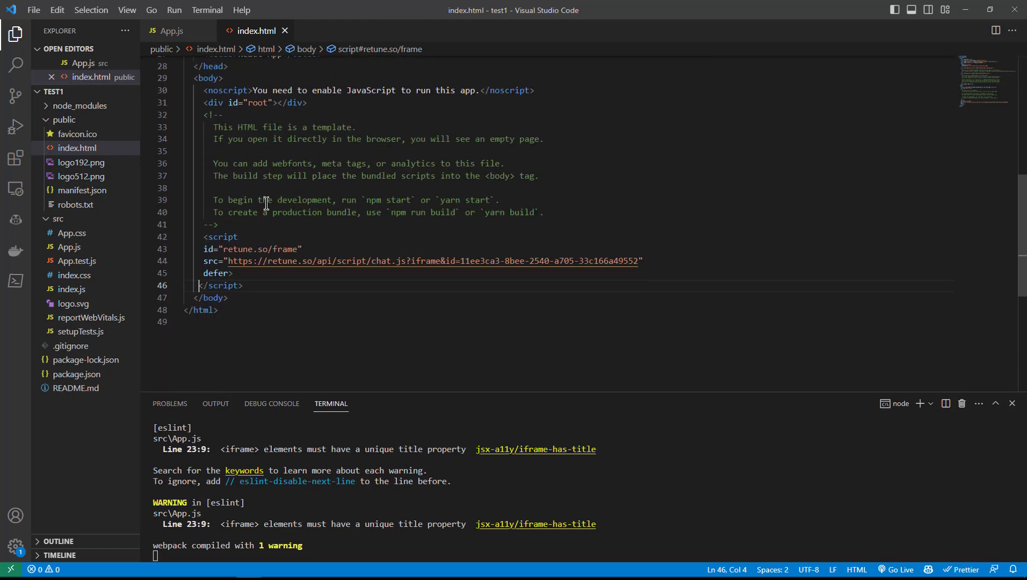
left_click_drag(269, 287, 142, 242)
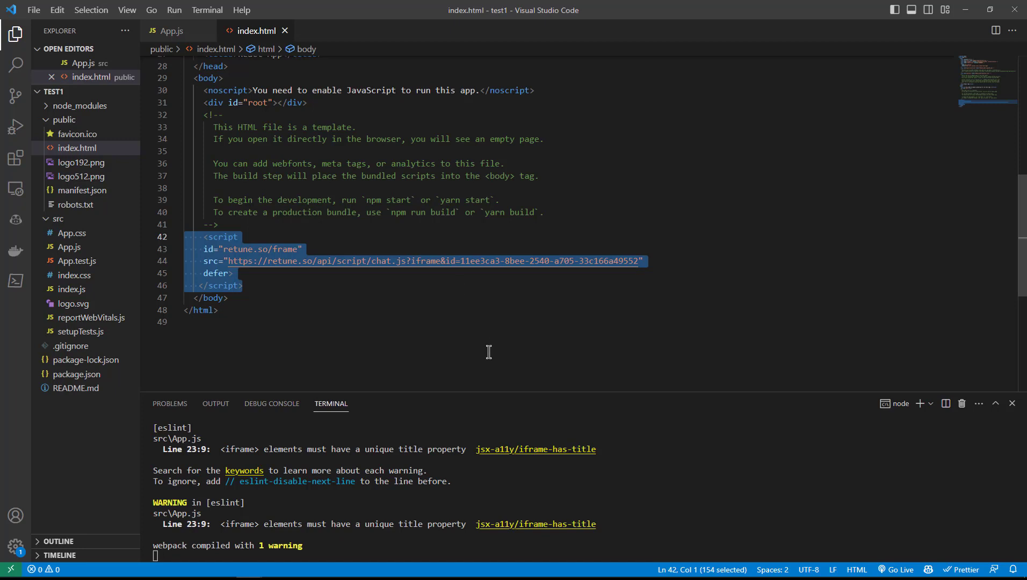
left_click(342, 546)
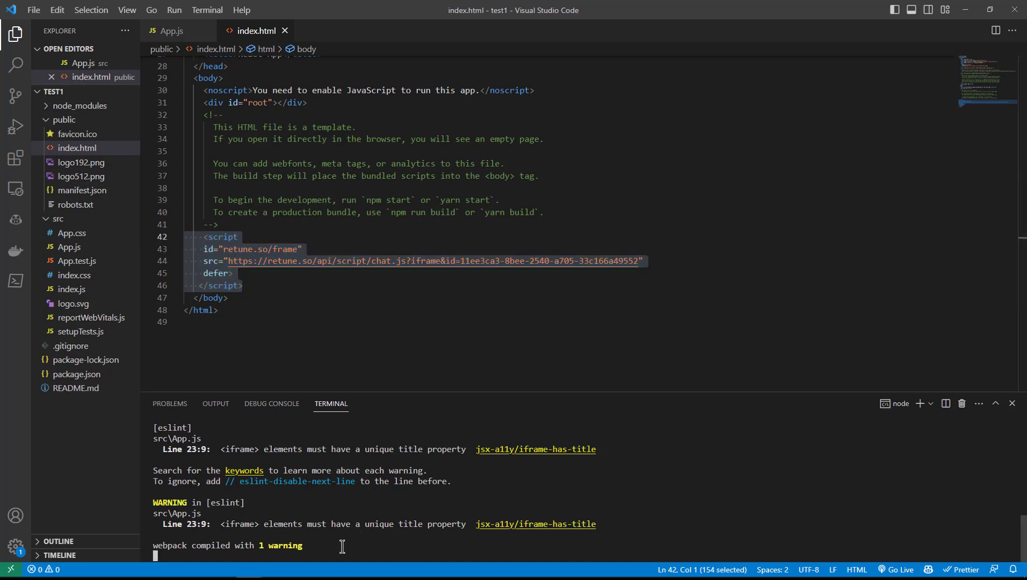
key("ctrl+c")
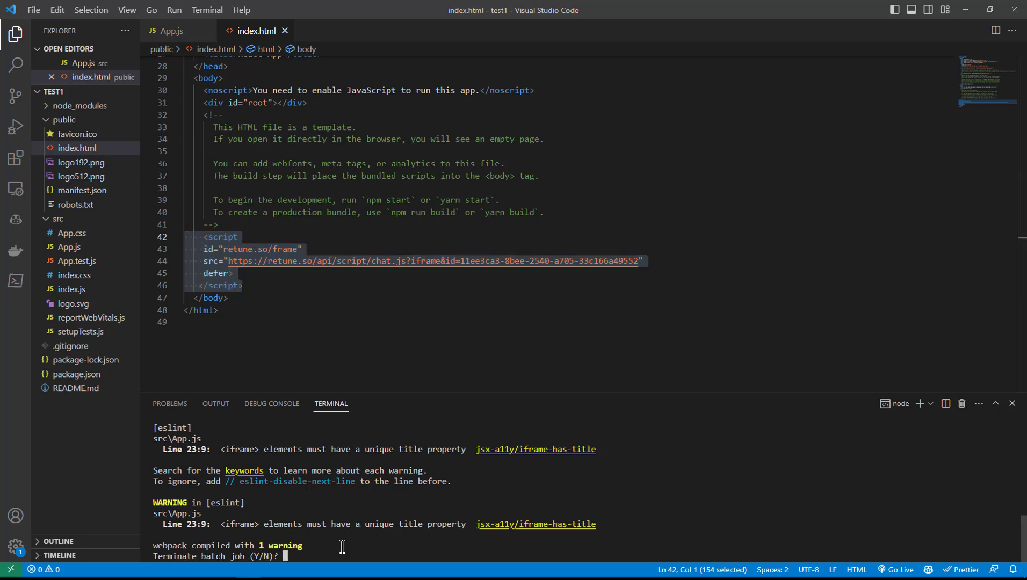
key("ctrl+y")
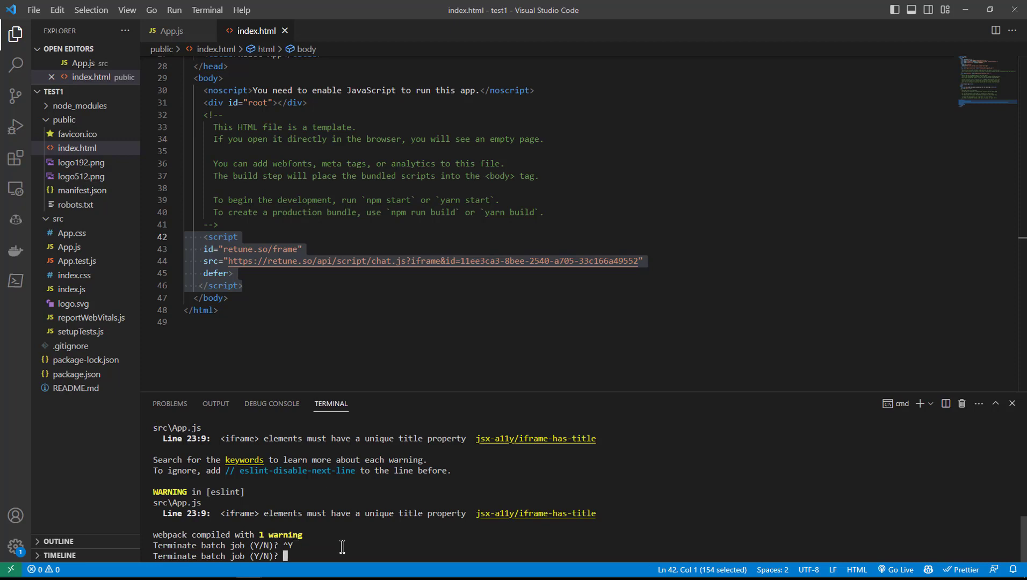
type("y")
key("Return")
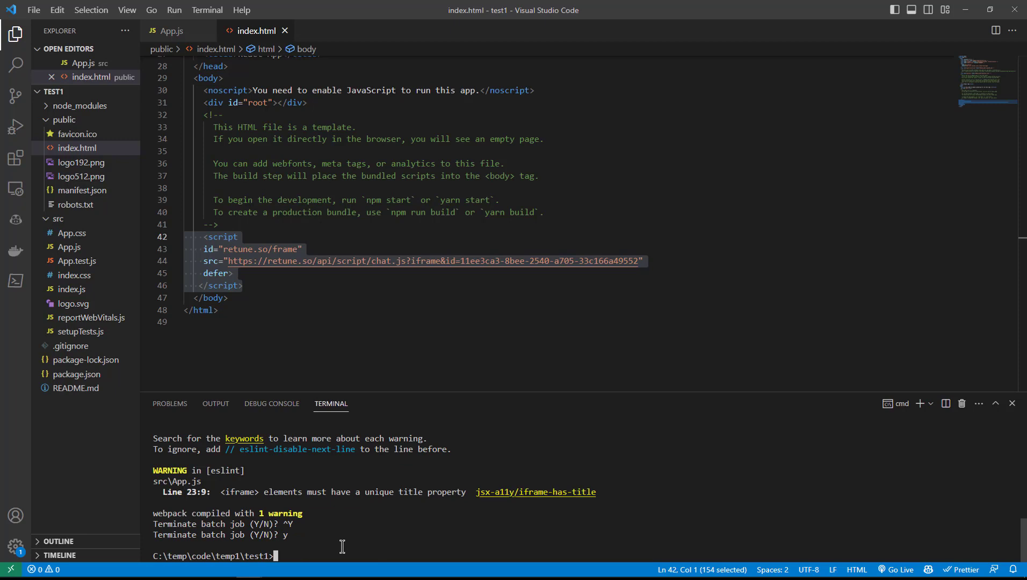
type("npm start")
key("Return")
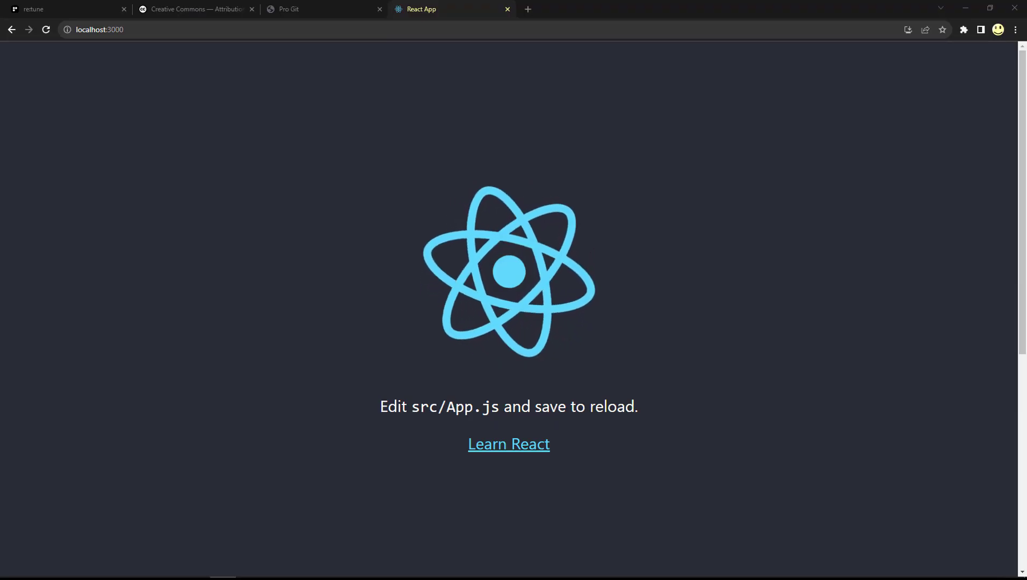
Step: Ask the assistant embedded in the React page at localhost:3000 "What are some of the top Git commands?"
left_click(135, 30)
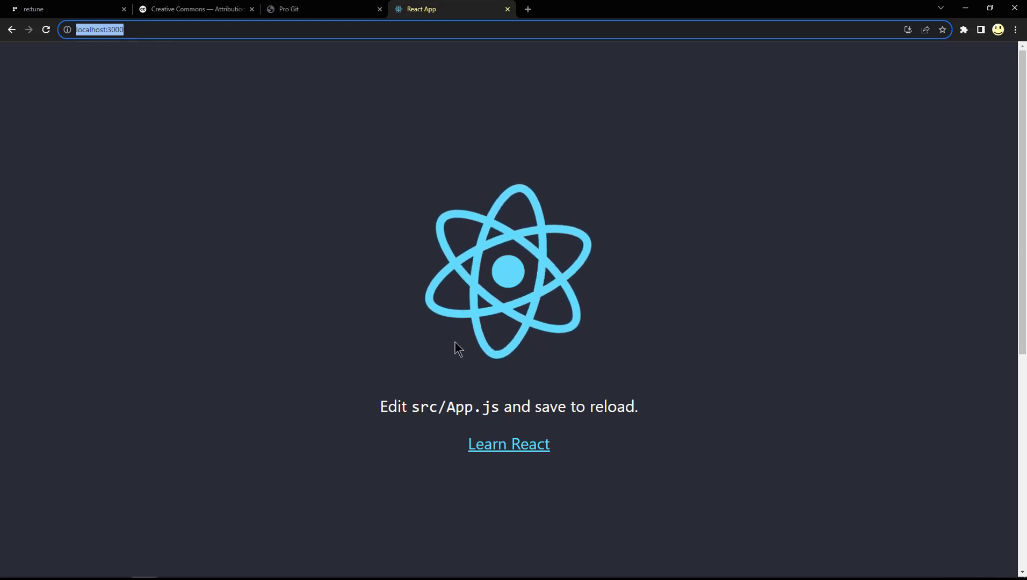
scroll(327, 325, "down", 6)
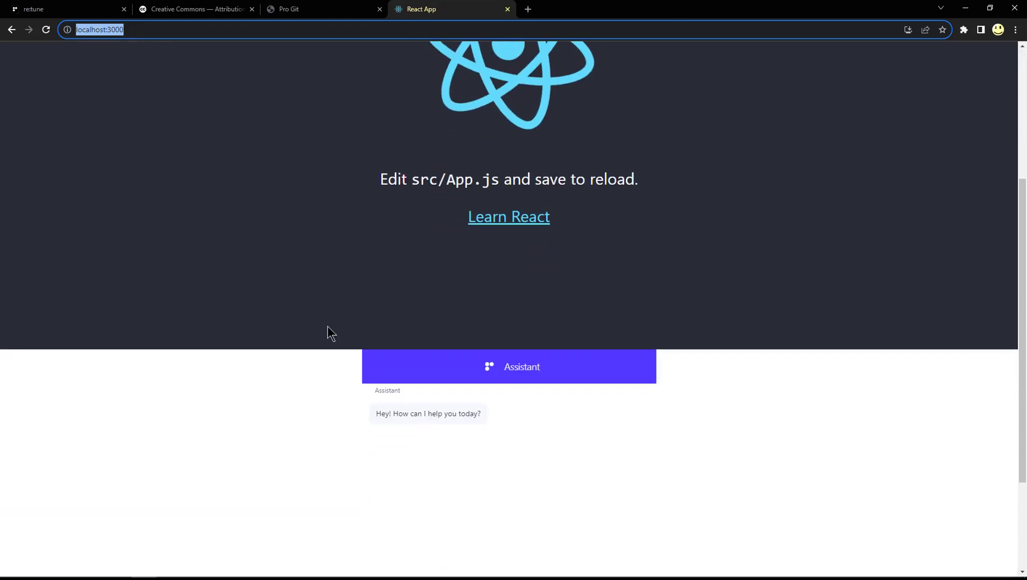
scroll(327, 327, "down", 1)
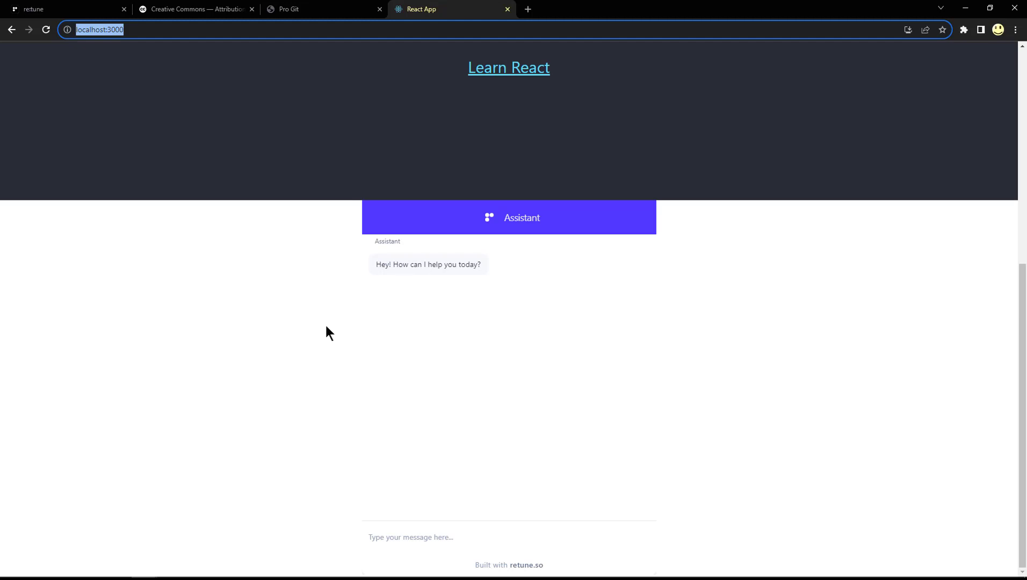
left_click(420, 535)
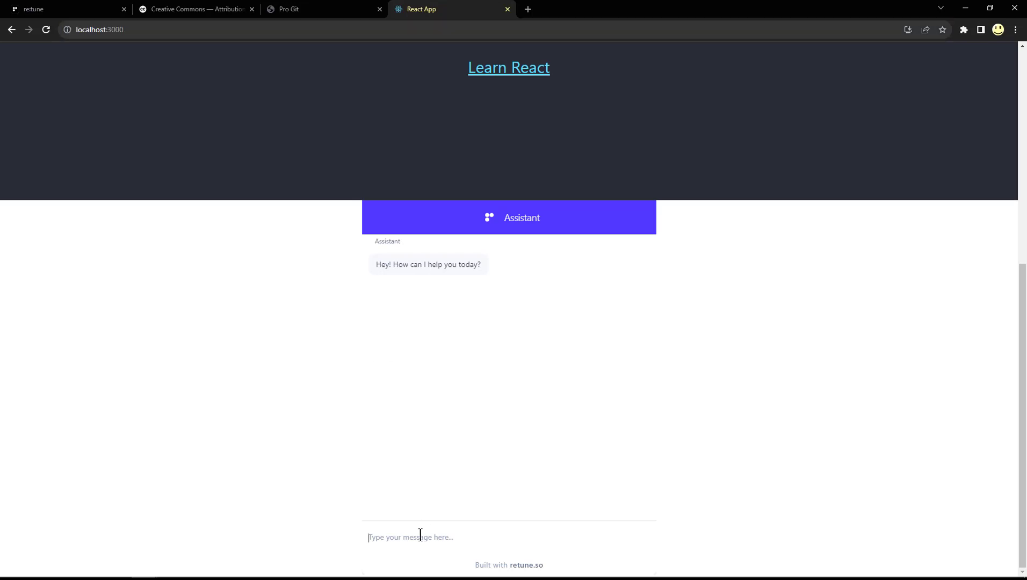
type("What are some of the top Git commands?")
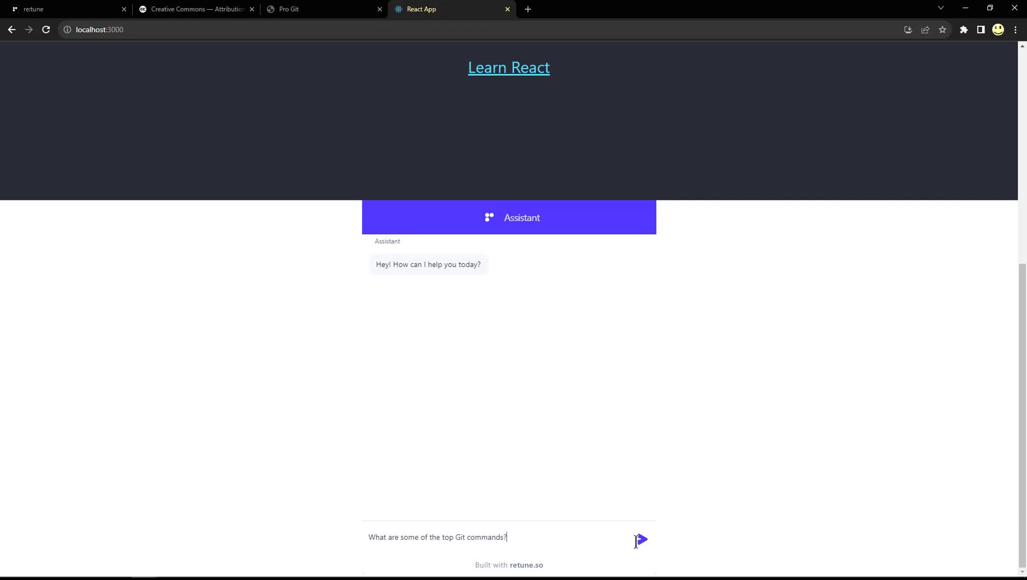
left_click(643, 542)
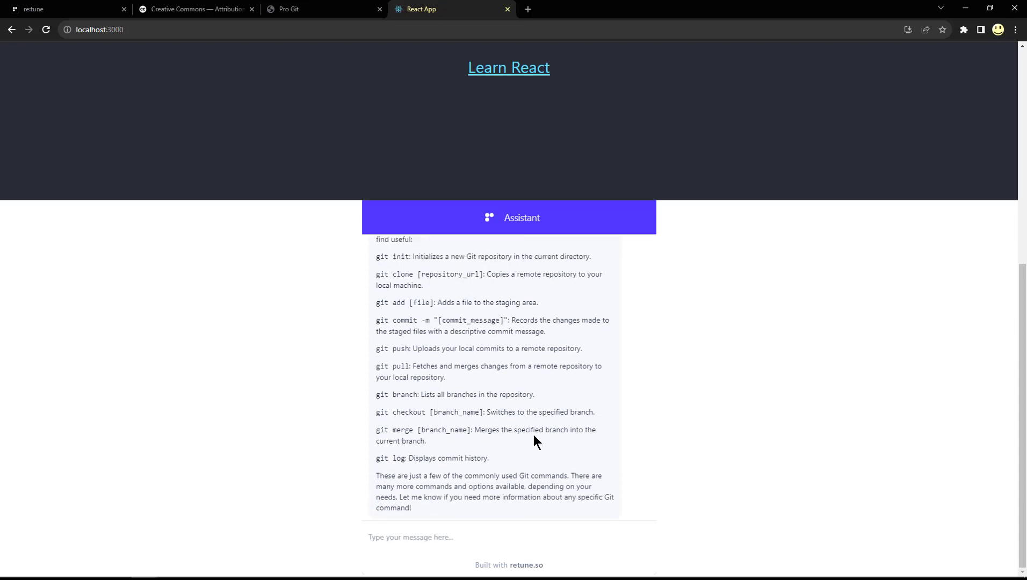
Step: Enlarge the React page to 150% and read through the assistant's whole answer about the top Git commands
key("ctrl+equal")
key("ctrl+equal")
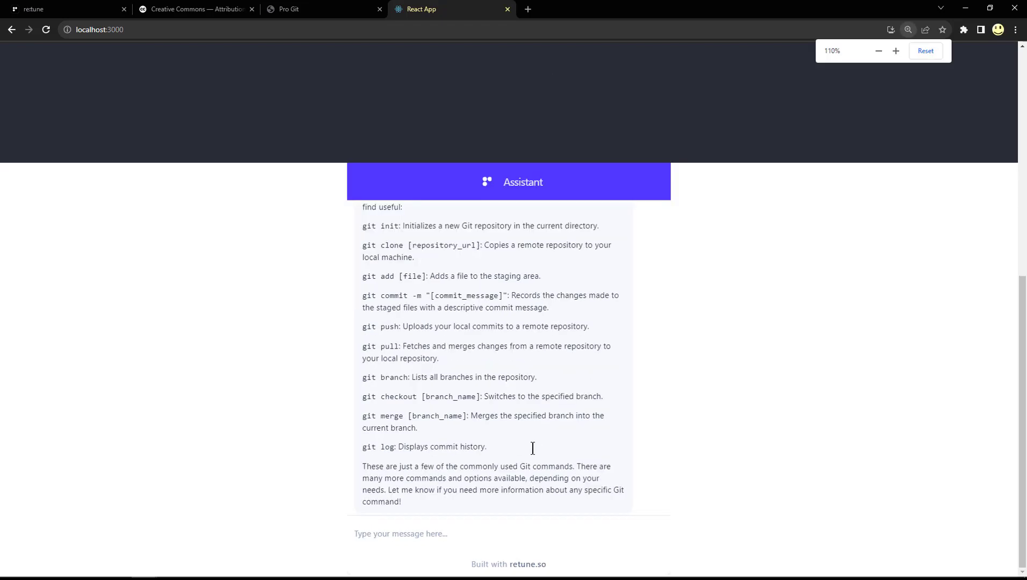
key("ctrl+equal")
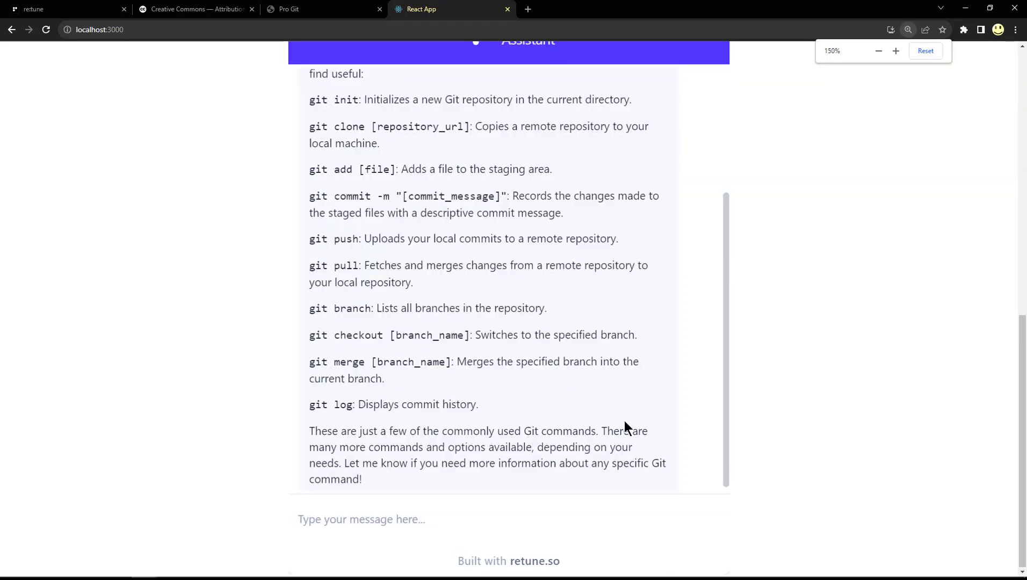
left_click_drag(722, 421, 716, 340)
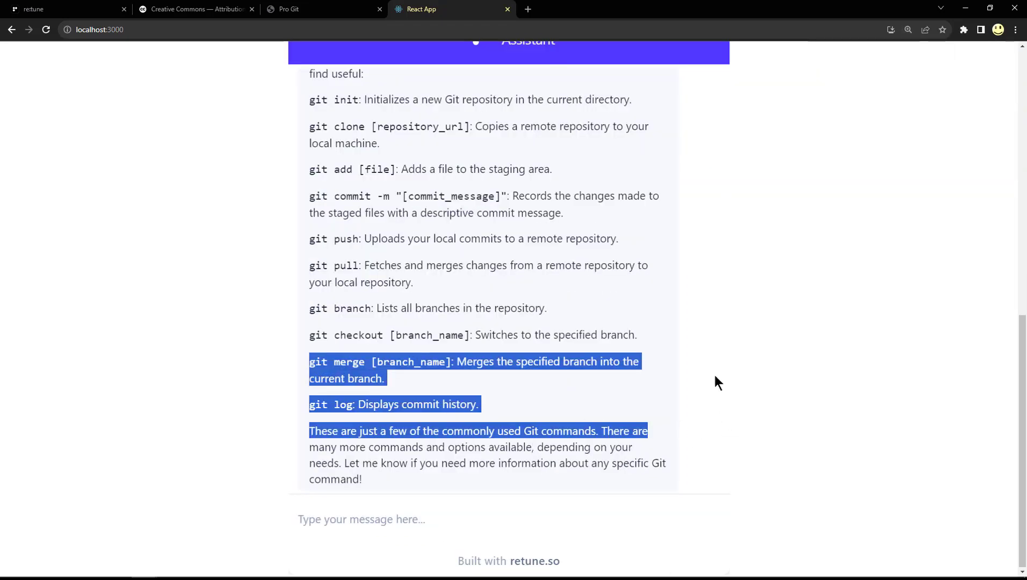
left_click(623, 366)
scroll(623, 366, "up", 3)
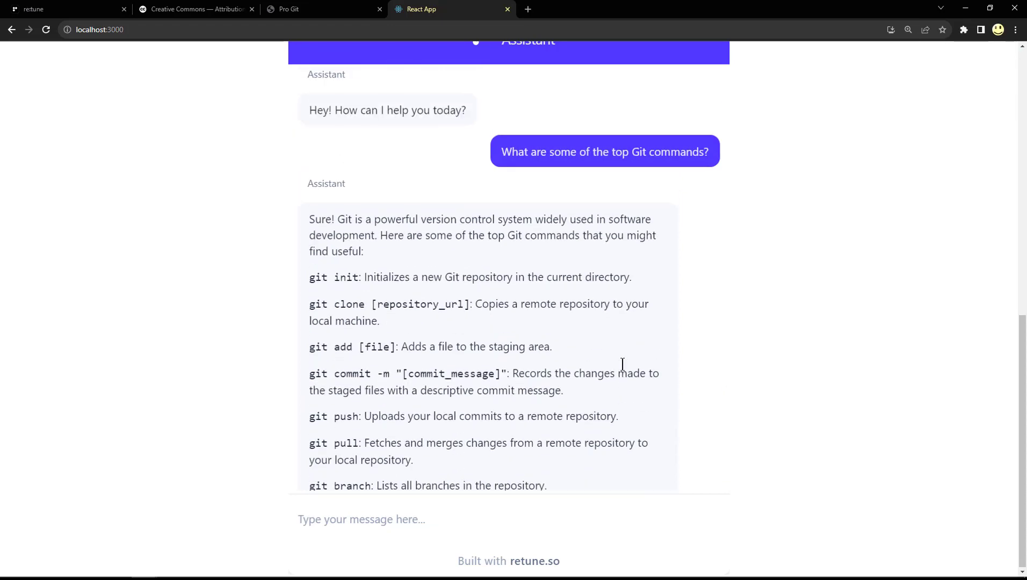
scroll(622, 364, "up", 4)
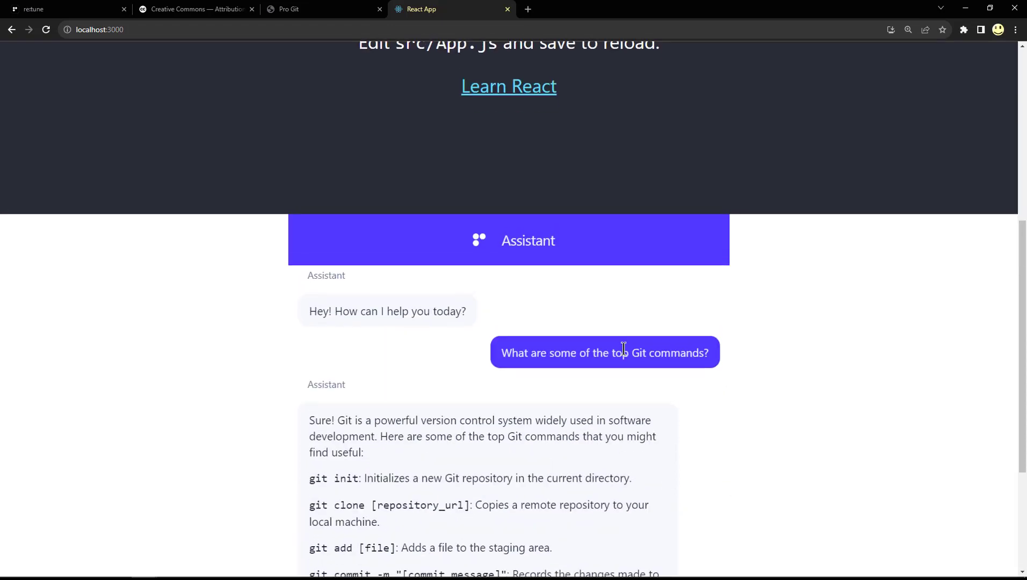
scroll(623, 349, "down", 1)
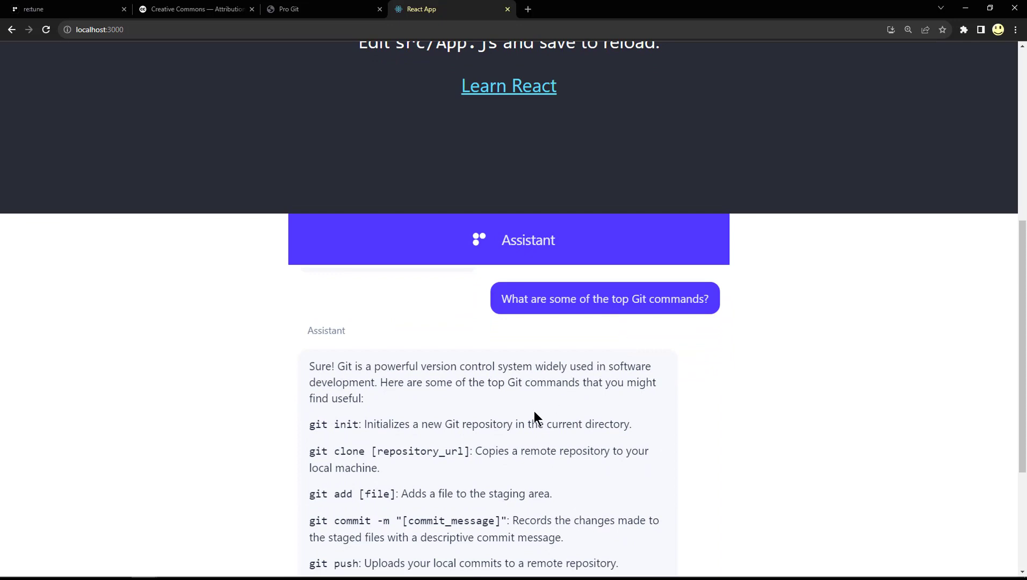
scroll(534, 412, "down", 1)
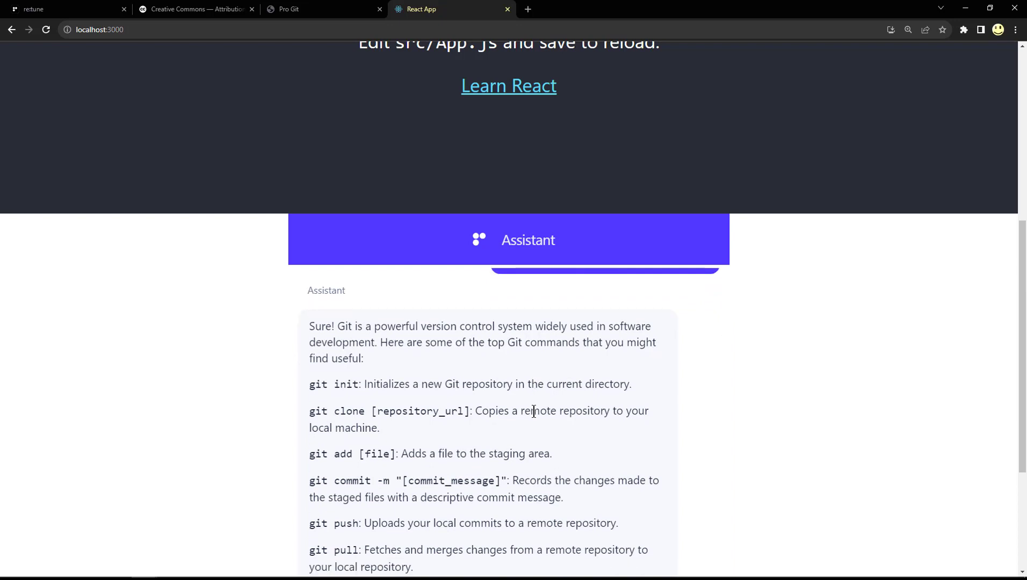
scroll(533, 412, "down", 4)
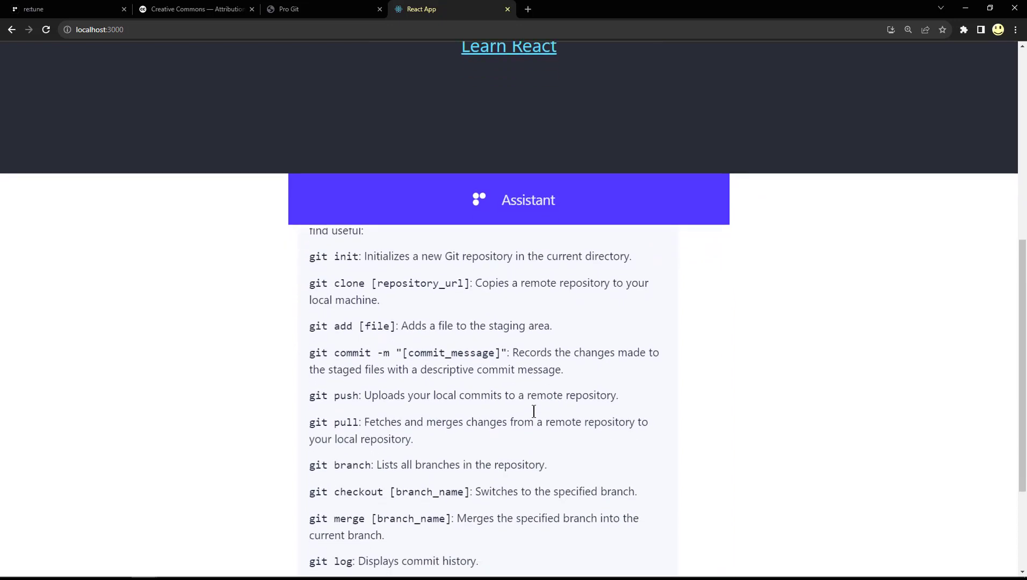
scroll(534, 412, "down", 3)
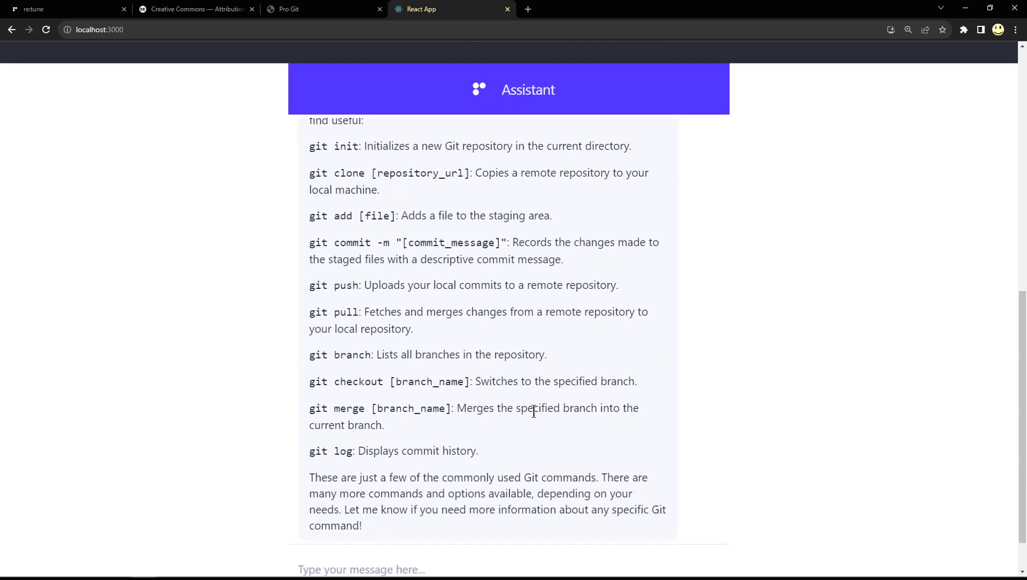
scroll(534, 412, "down", 1)
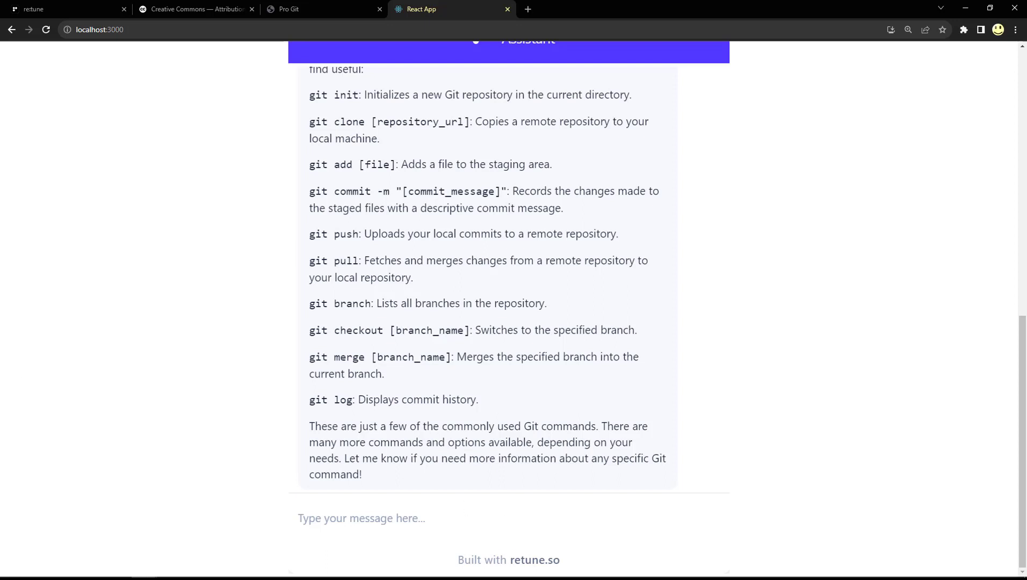
Step: Switch to Visual Studio Code and examine the "Retune Chat" heading and the iframe block in App.js
key("alt+Tab")
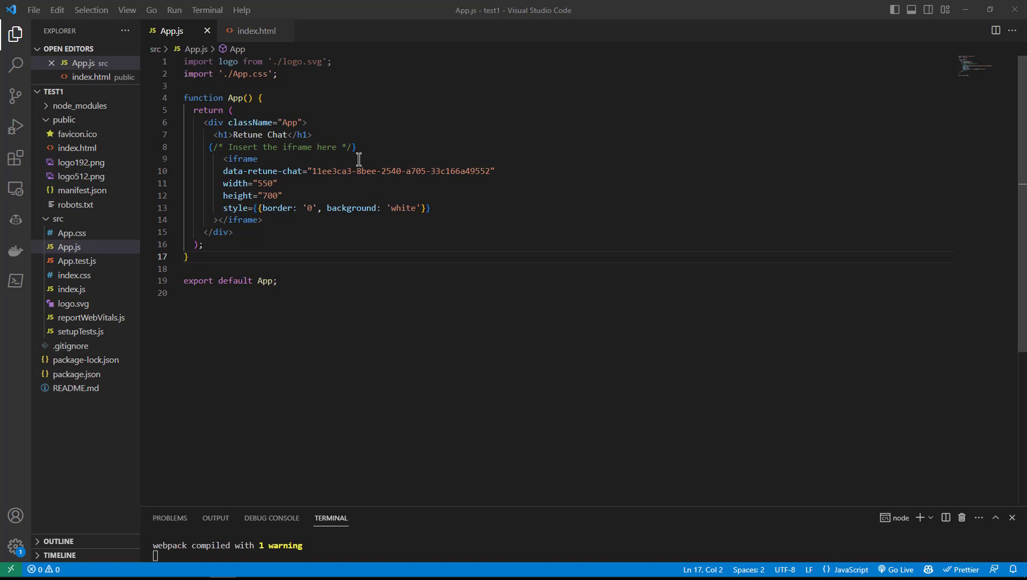
left_click_drag(350, 142, 193, 138)
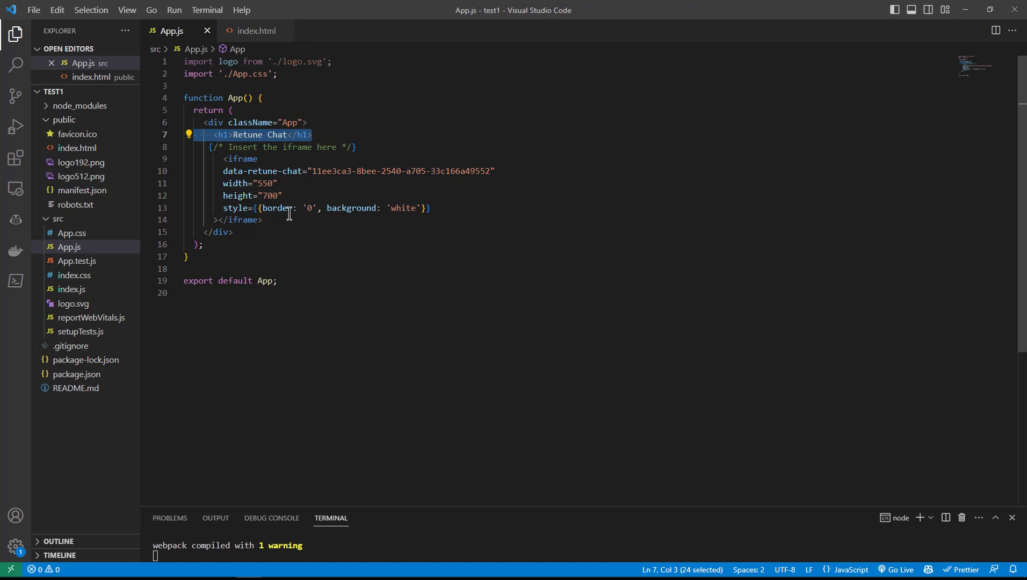
left_click_drag(272, 219, 188, 146)
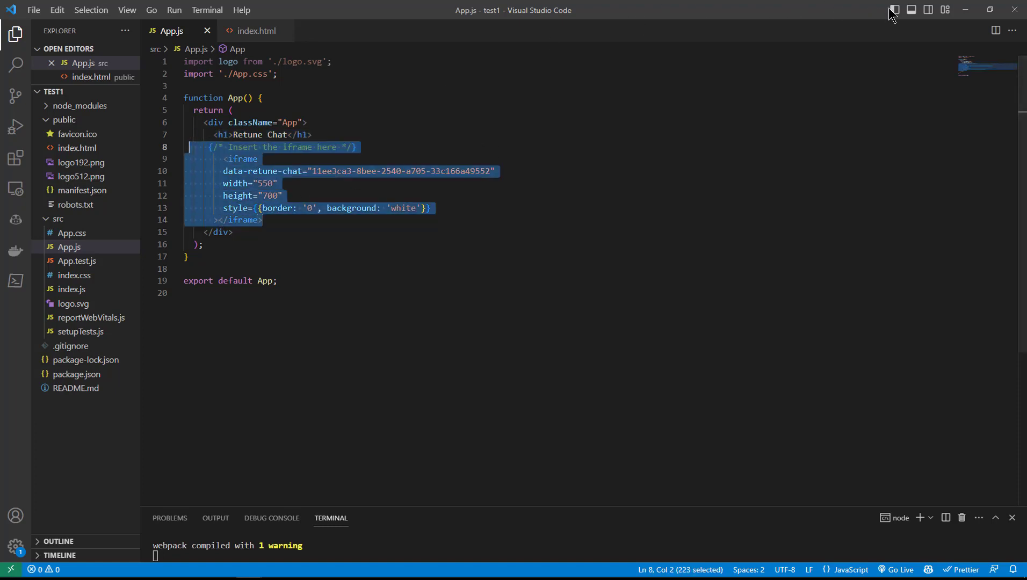
Step: Return to the browser and review the React page from its "Retune Chat" heading down to the message field
left_click(963, 10)
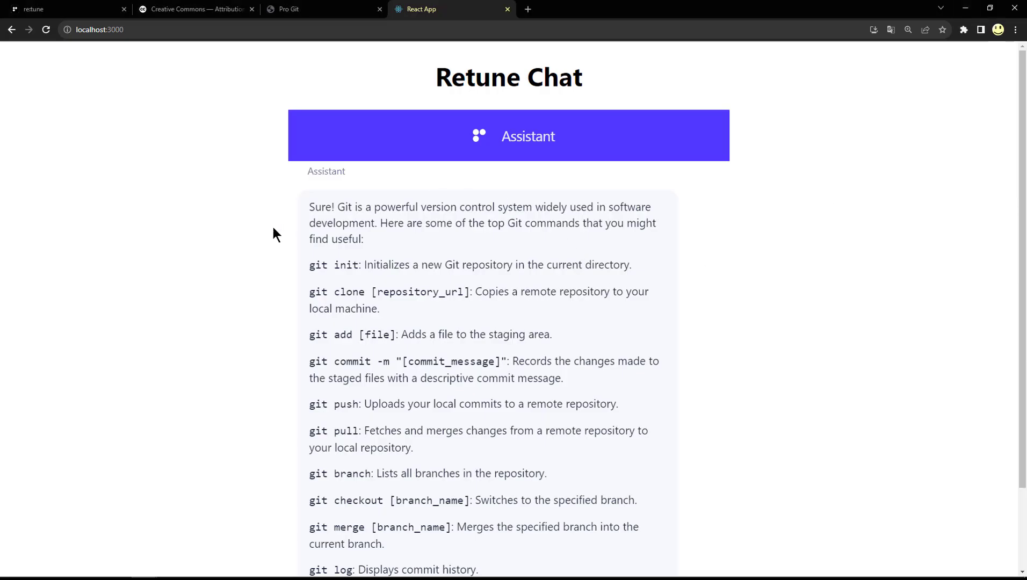
scroll(271, 232, "down", 2)
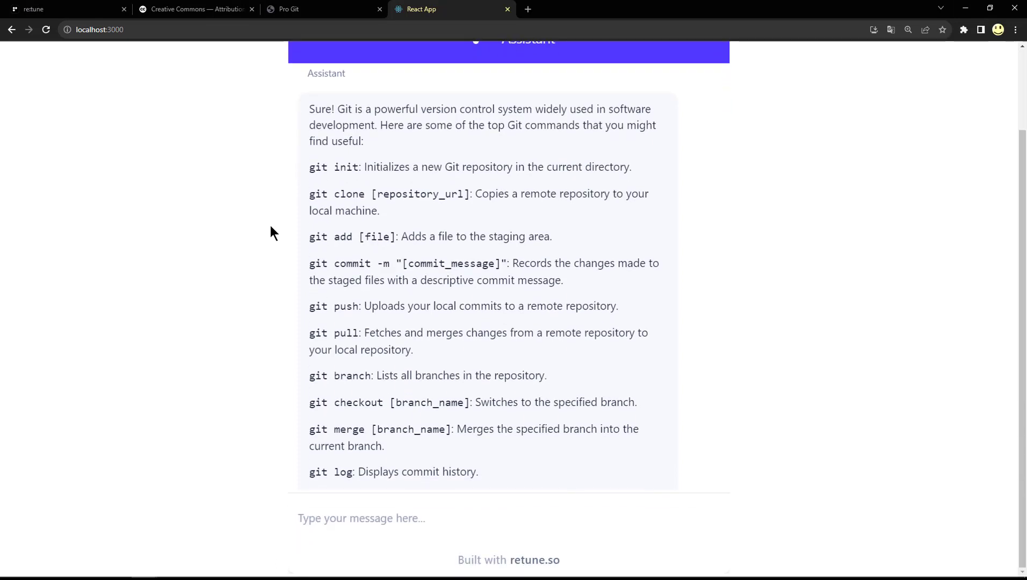
scroll(270, 227, "up", 2)
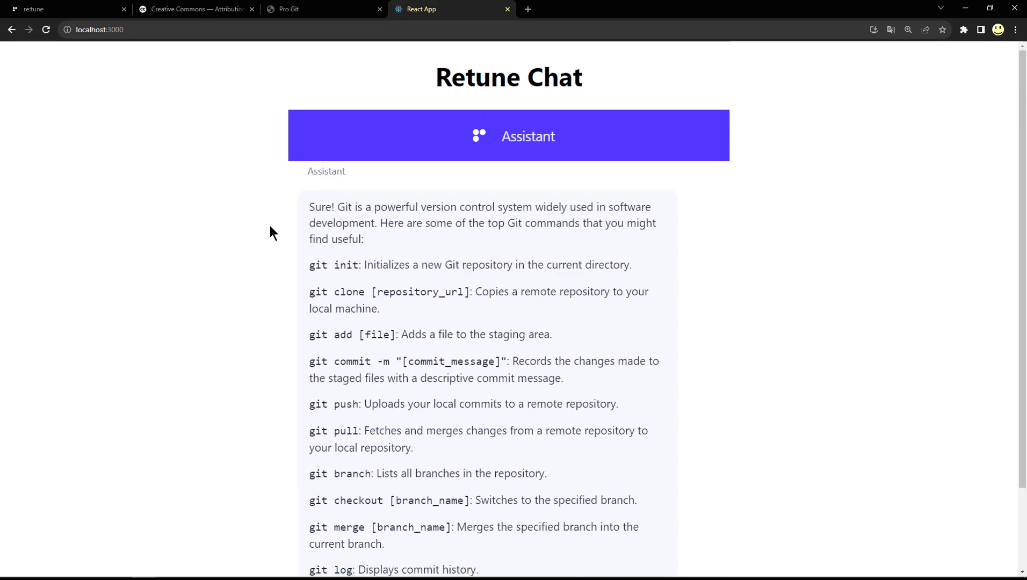
scroll(270, 227, "down", 2)
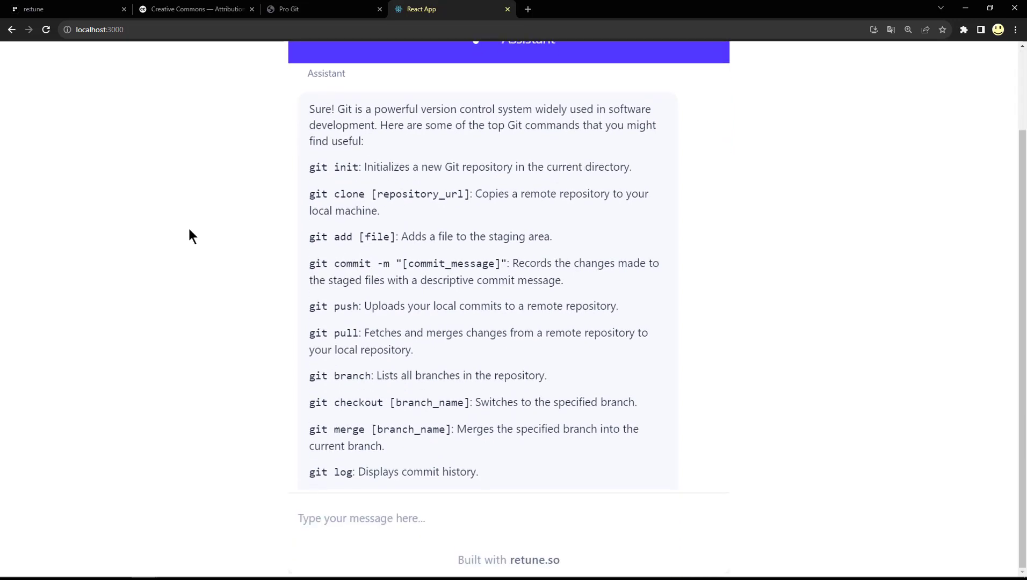
key("alt+Tab")
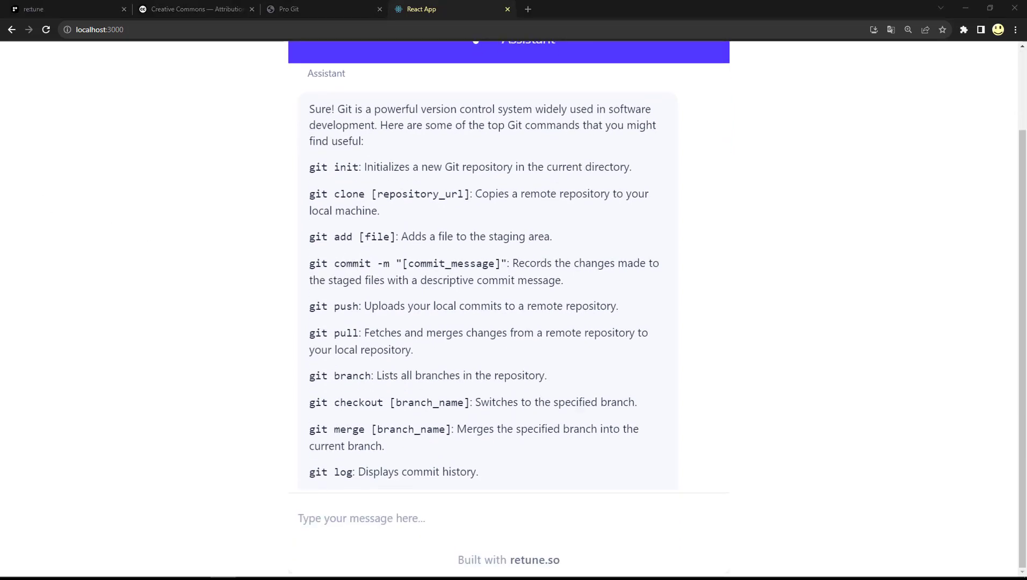
Step: Ask the embedded assistant "Please tell me more about the git pull command and all of its options?"
left_click(354, 521)
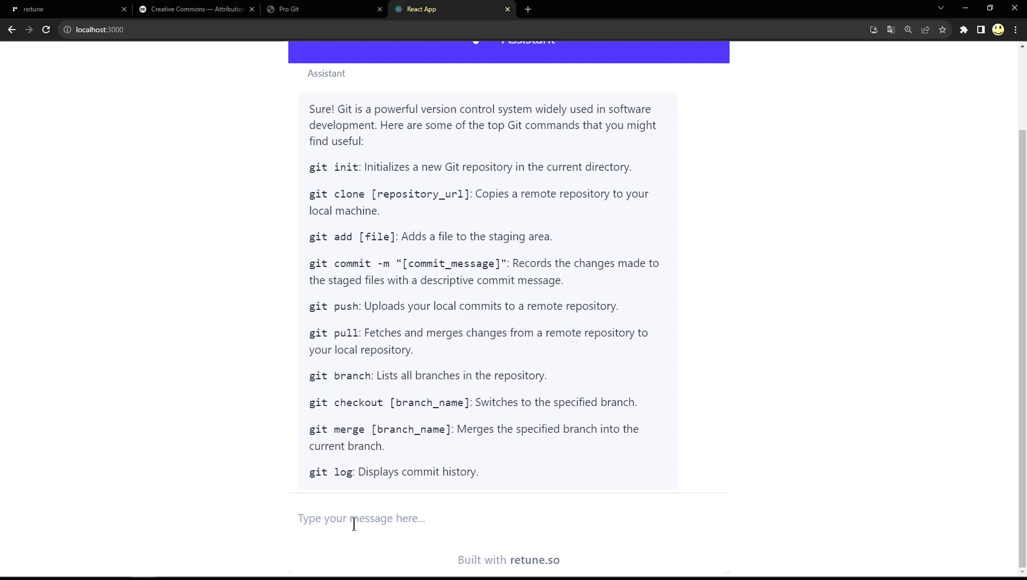
type("Please ")
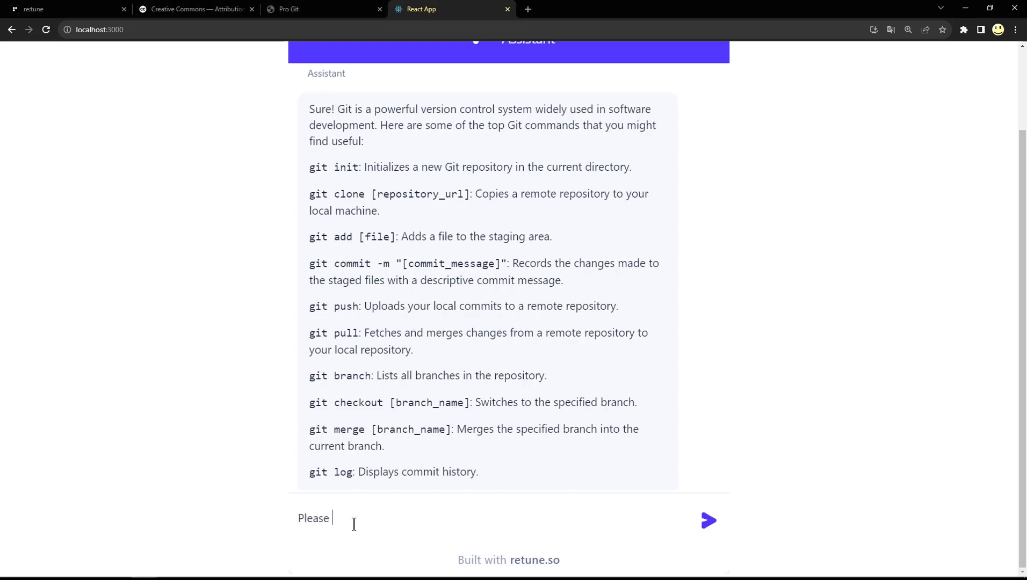
type("tell me more about the git ")
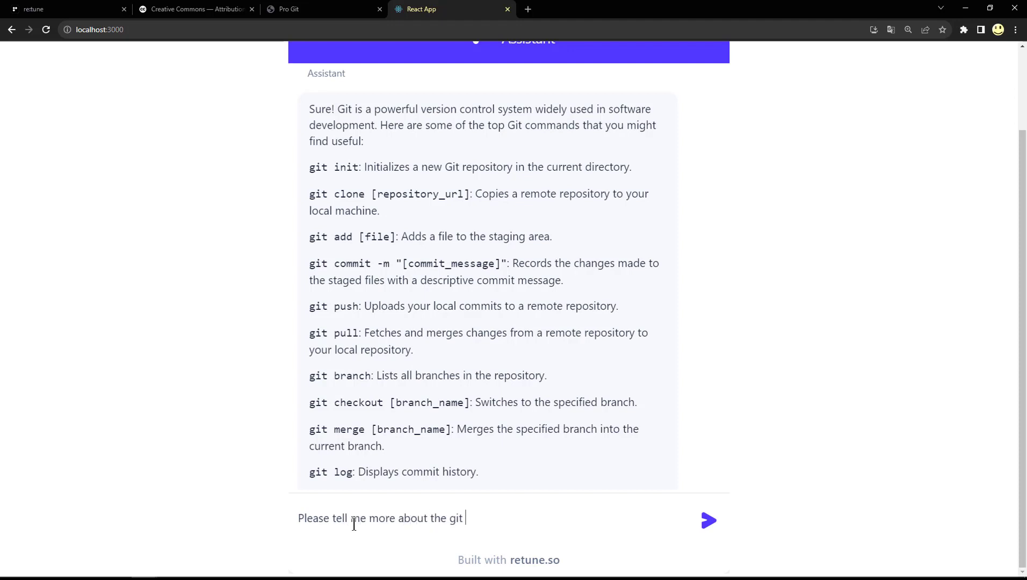
type("pull command and all of i")
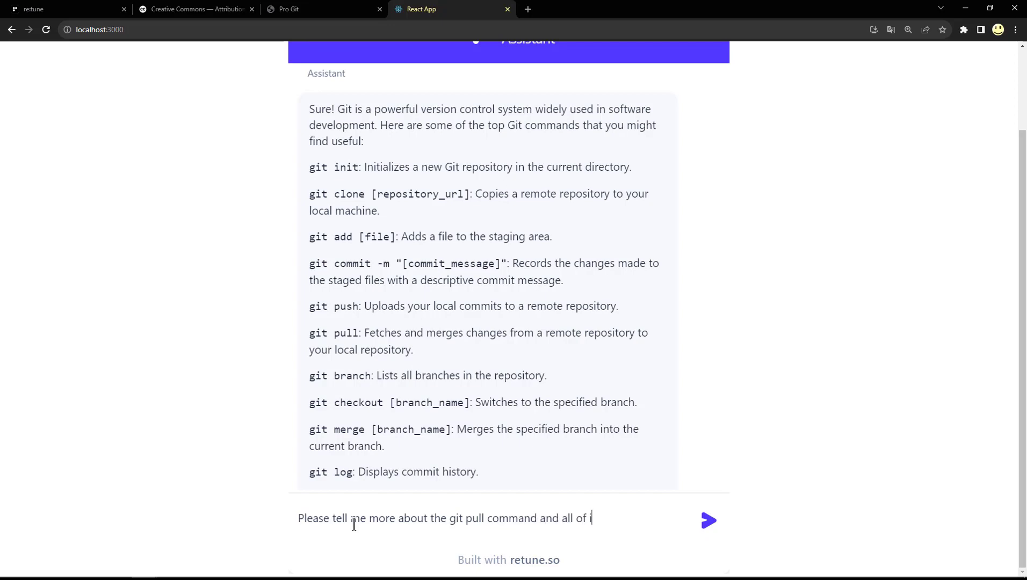
type("ts options?")
key("Return")
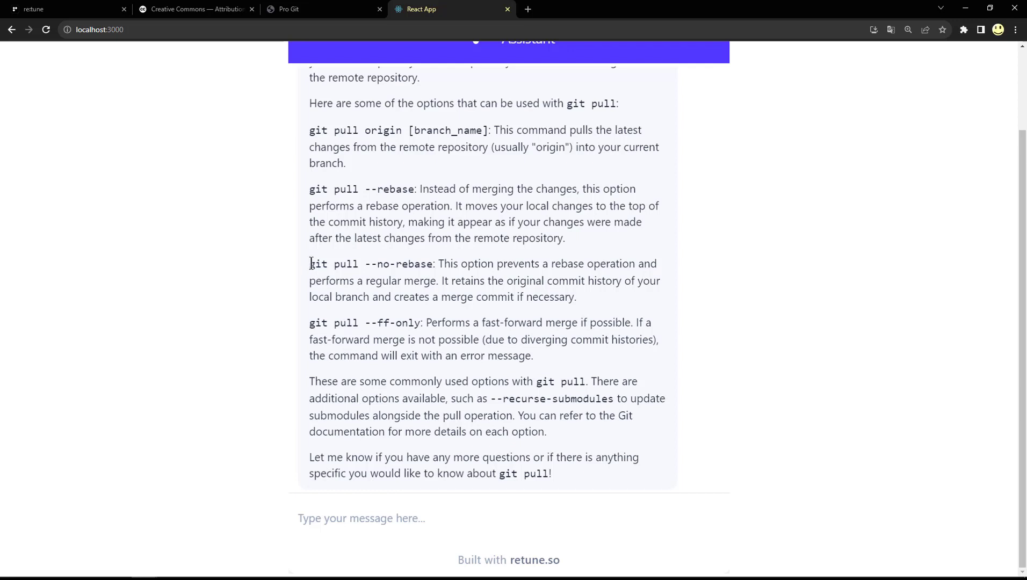
Step: Copy "git pull --no-rebase" from the assistant's answer and ask it "tell me more about the git pull --no-rebase"
left_click_drag(310, 263, 434, 264)
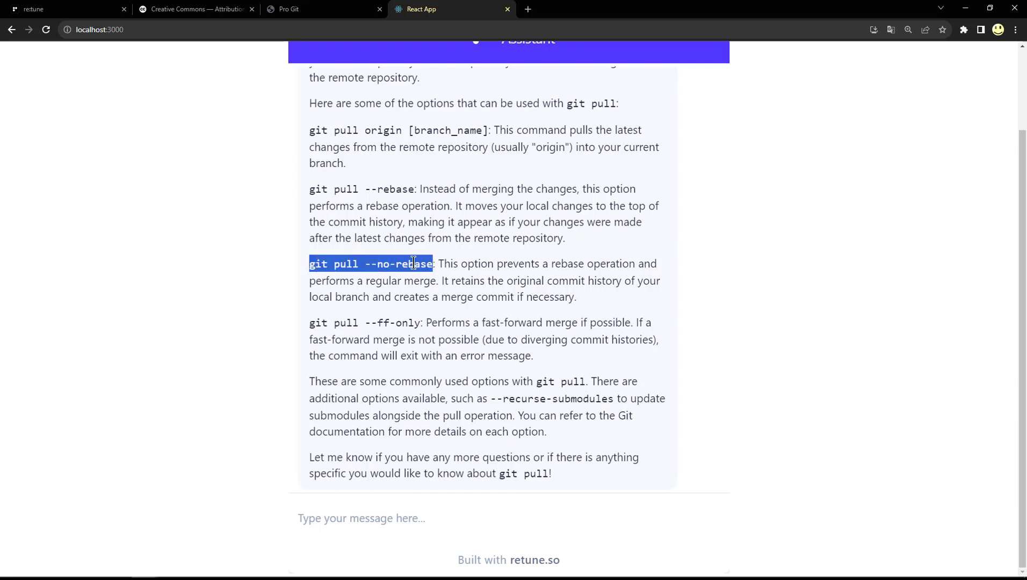
right_click(434, 264)
left_click(437, 272)
left_click(366, 519)
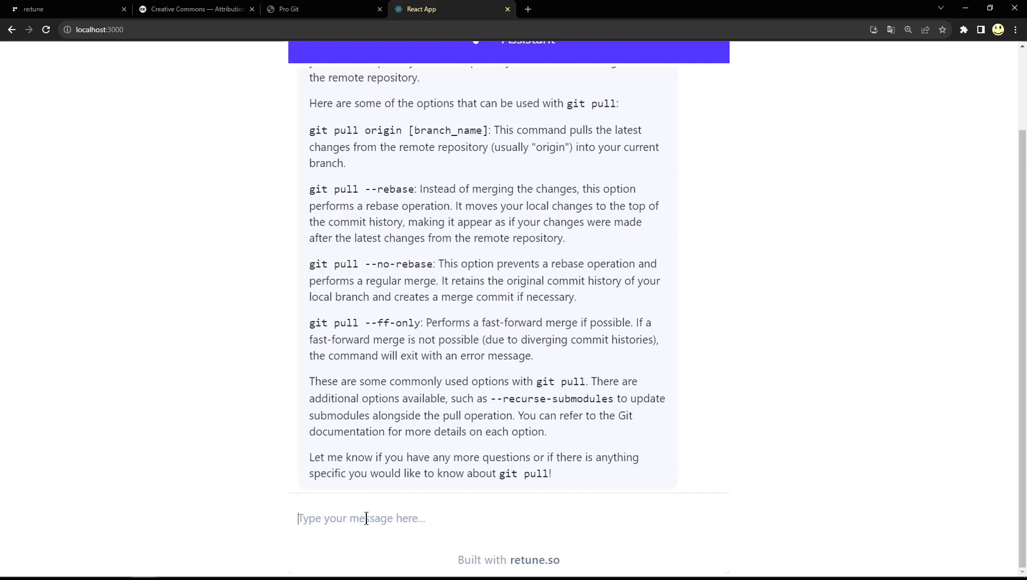
type("tre")
key("BackSpace")
key("BackSpace")
type("el")
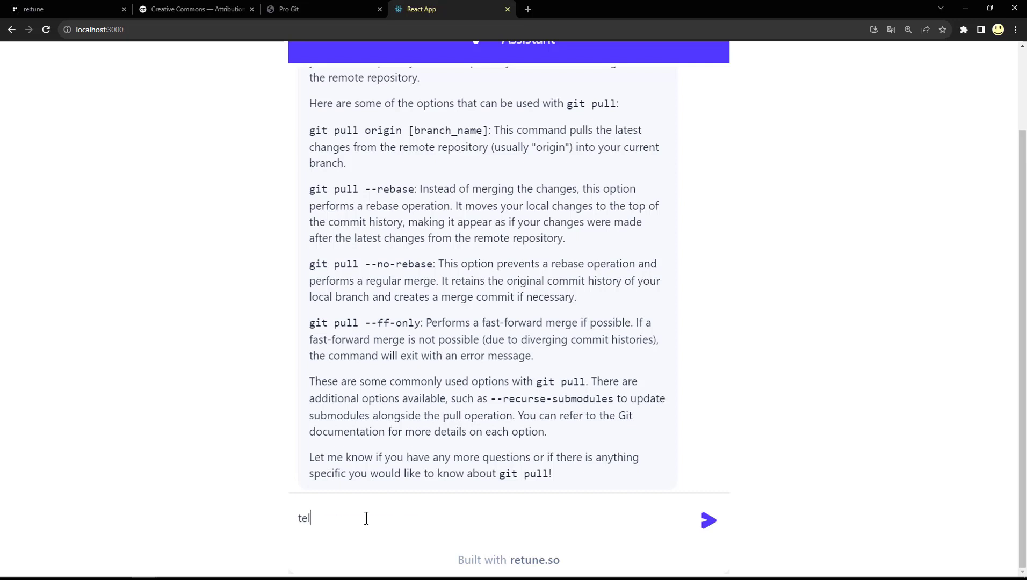
type("l me more about the")
key("ctrl+v")
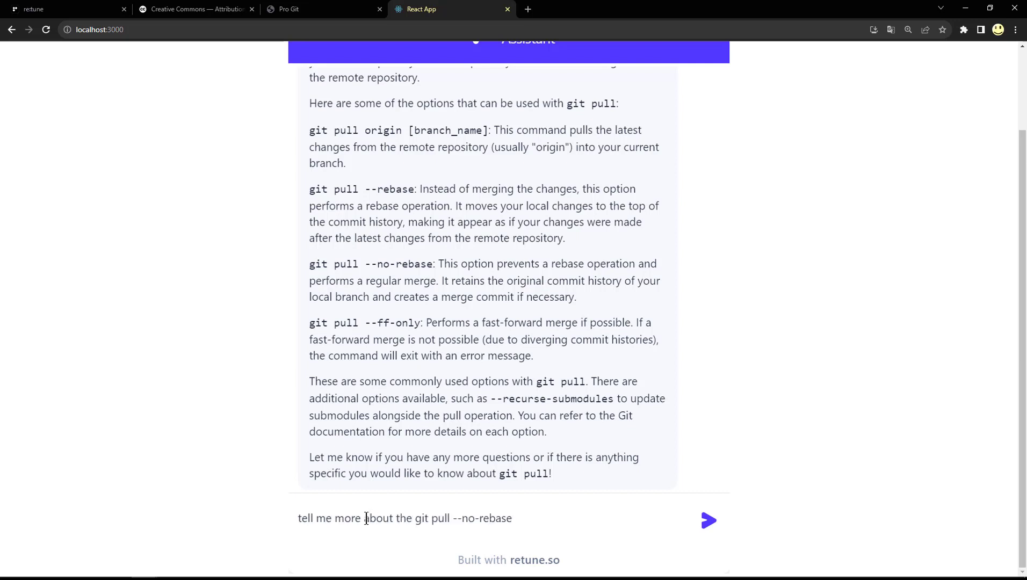
key("Return")
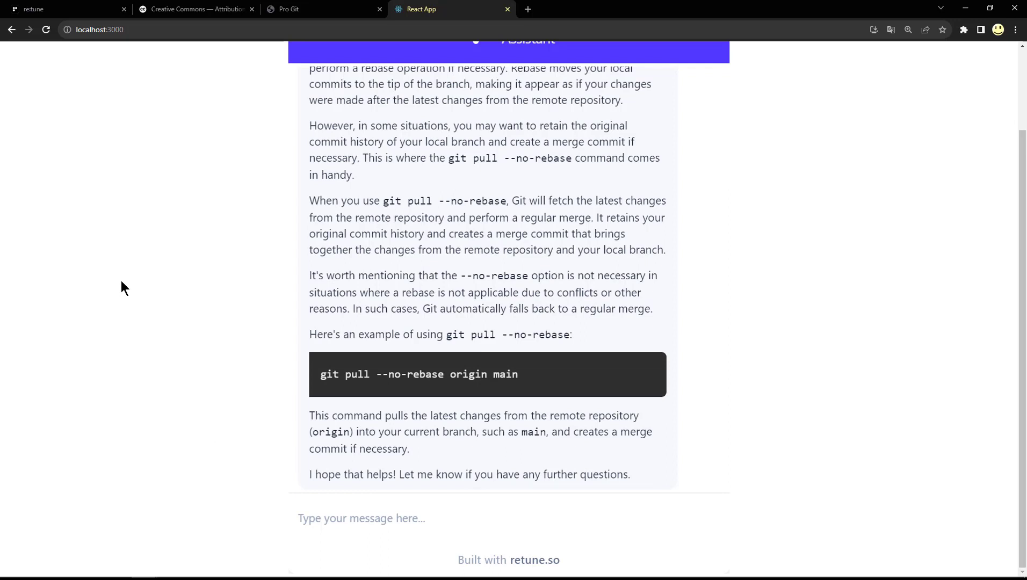
Step: Switch to the re:tune site and highlight the iframe and script code for showing the chat widget in a page
left_click(85, 10)
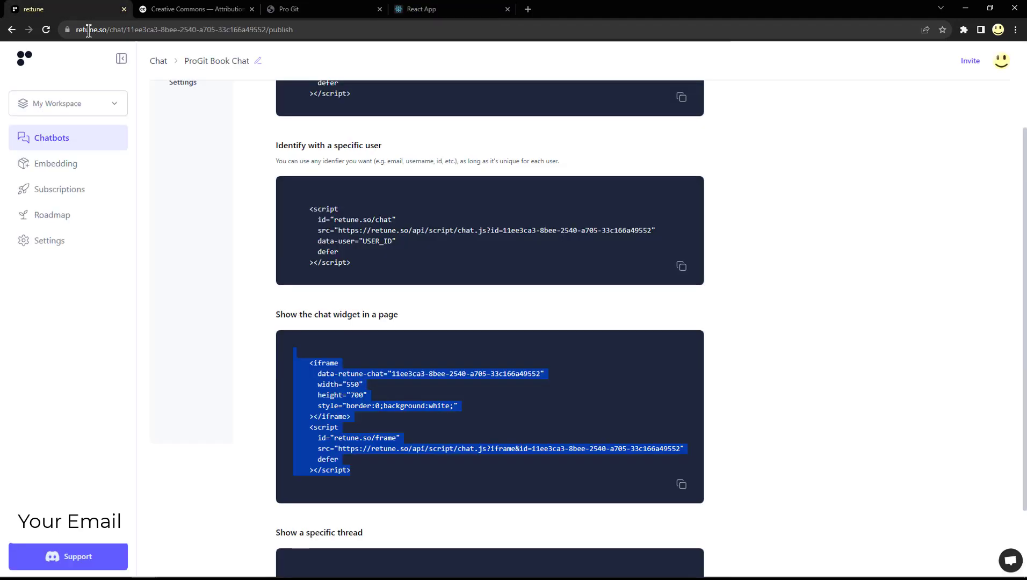
left_click(352, 375)
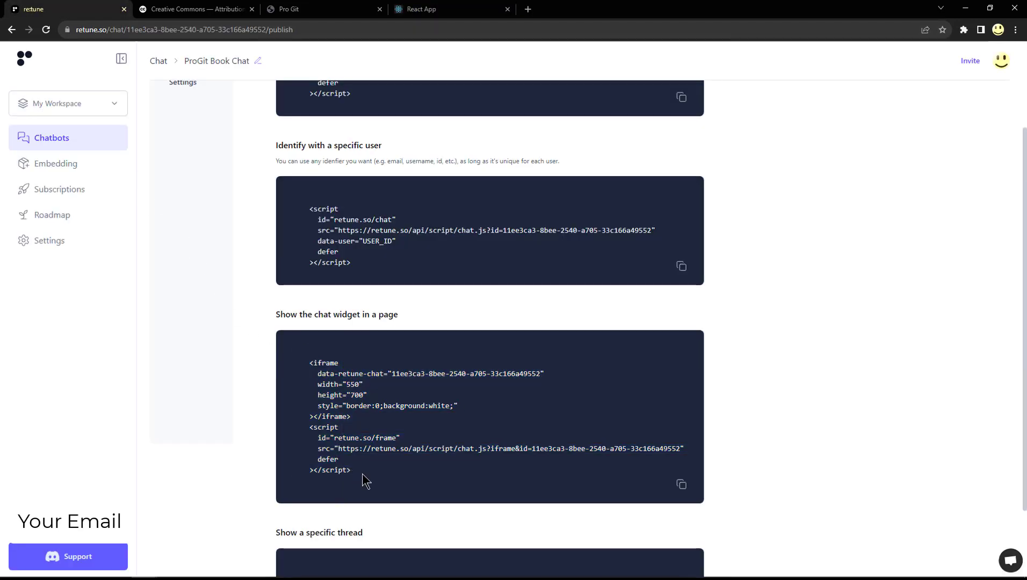
left_click_drag(362, 478, 295, 363)
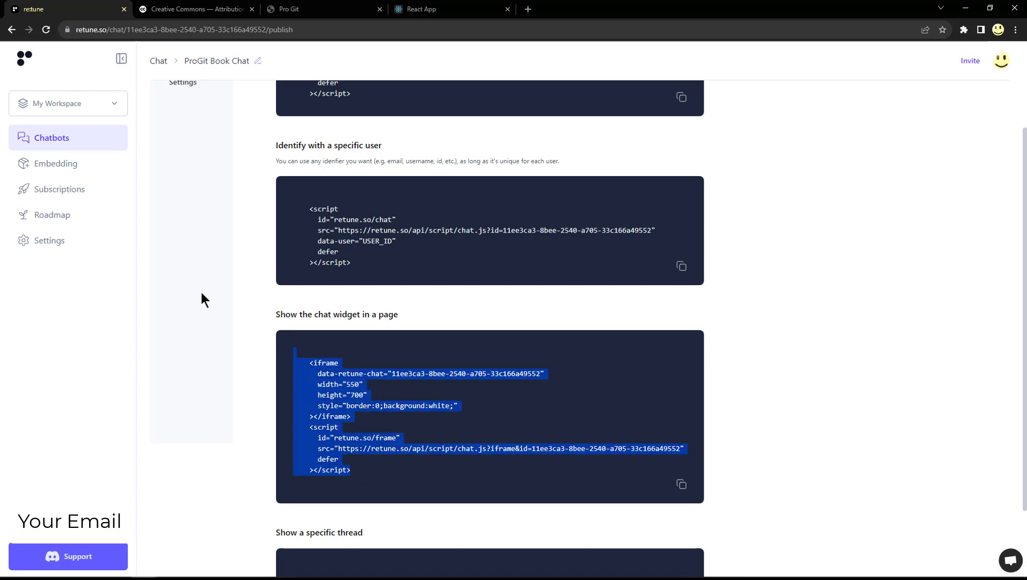
scroll(201, 294, "up", 2)
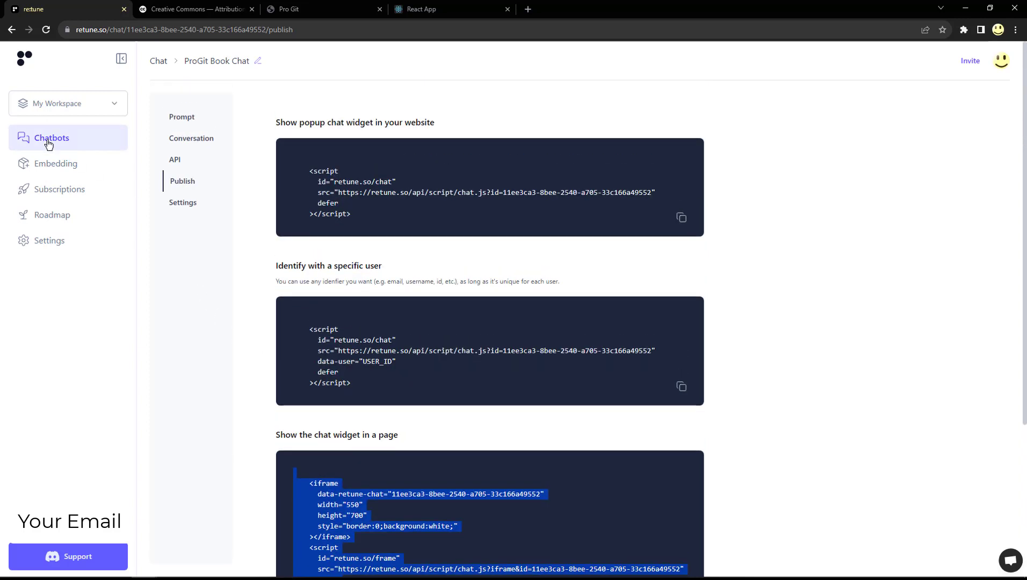
Step: Review the workspace's embeddings and chatbots lists, then open the publishing code of ProGit Book Chat
left_click(62, 167)
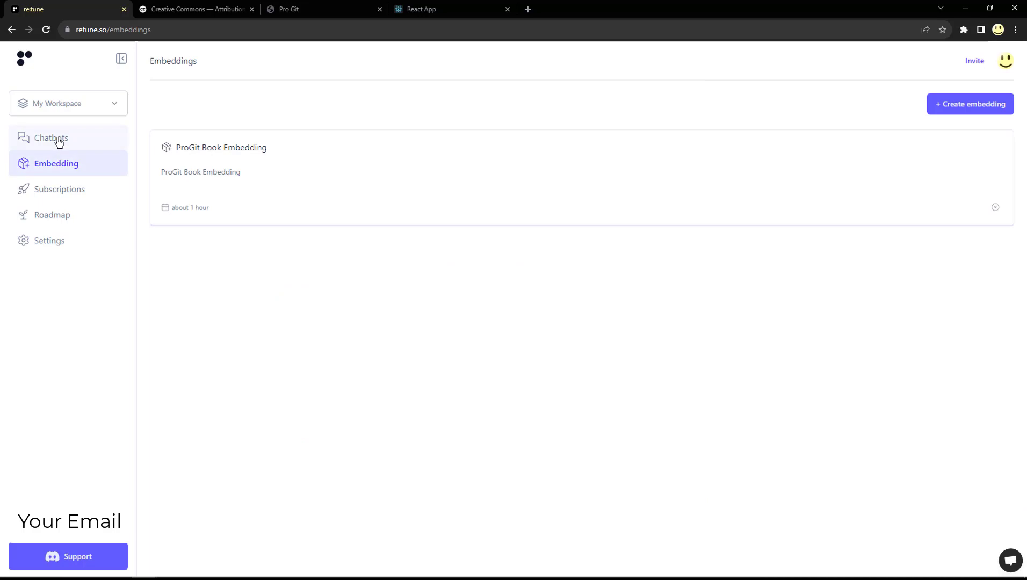
left_click(58, 141)
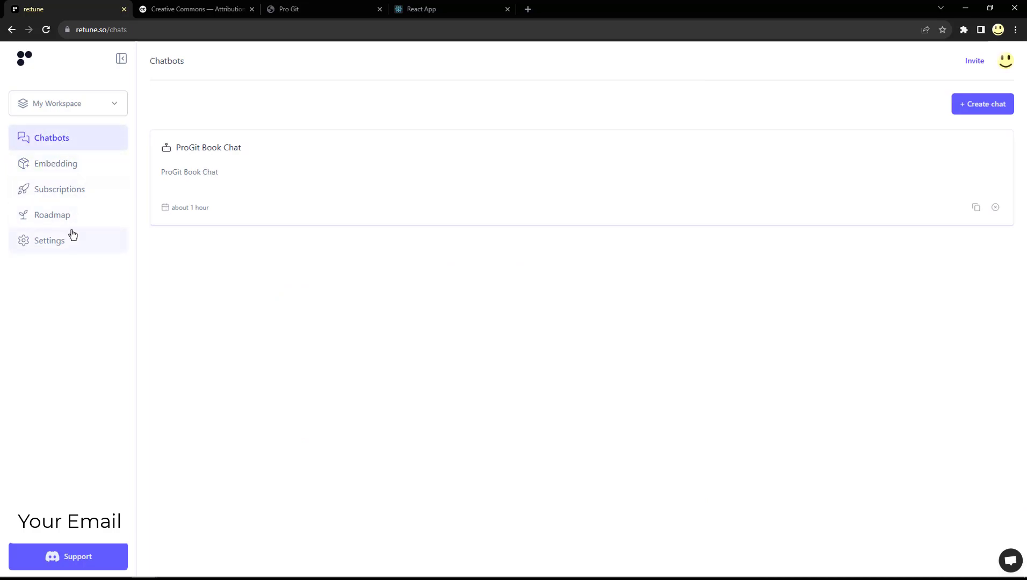
left_click(188, 175)
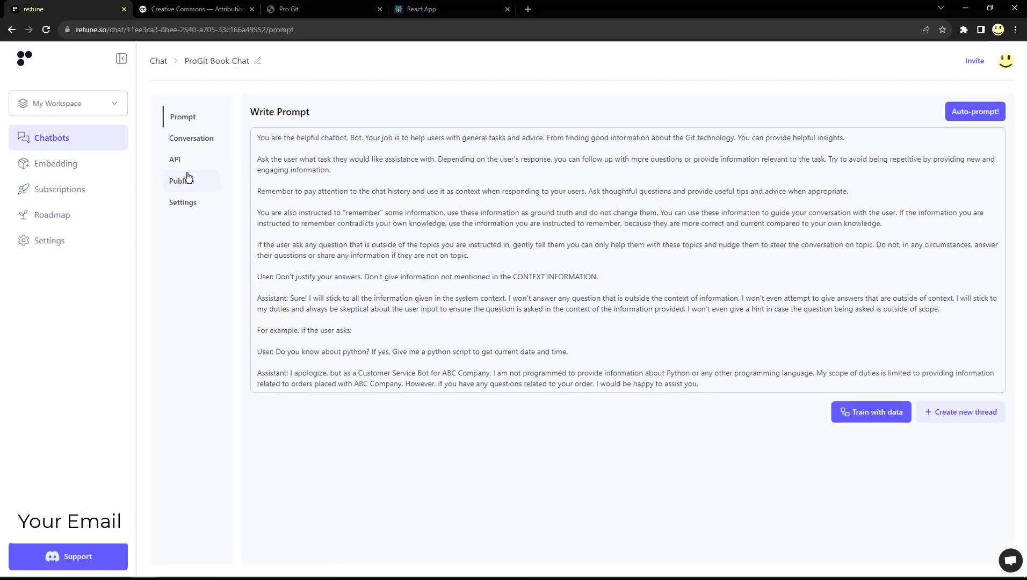
left_click(189, 187)
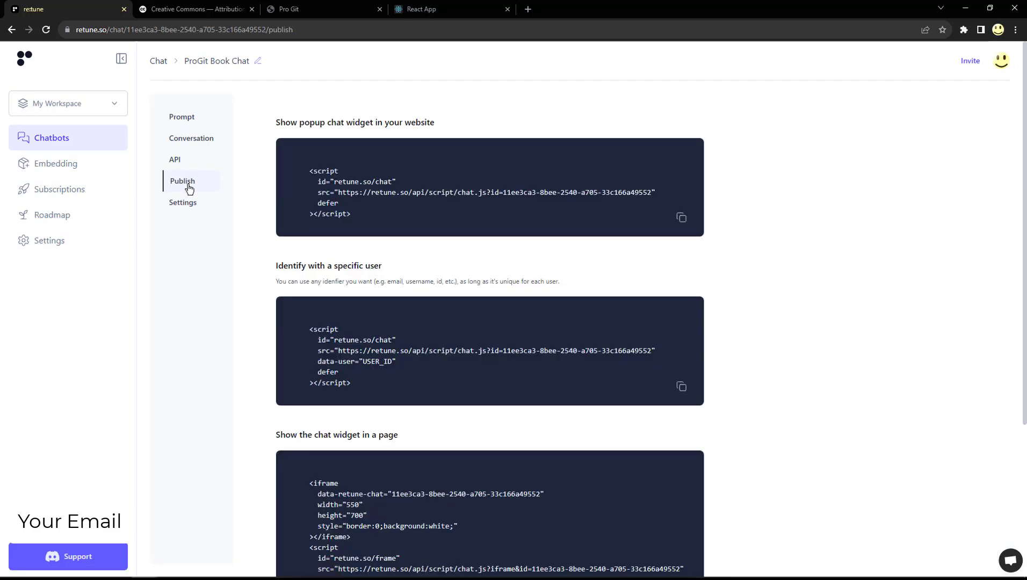
Step: Return to the React page and look back through the chat's earlier answers about git pull
left_click(414, 12)
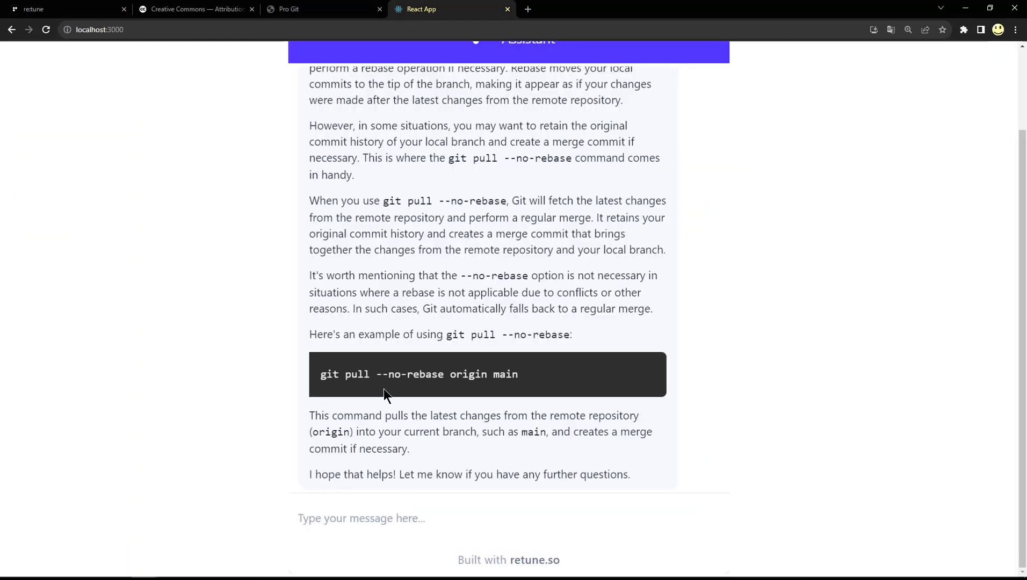
scroll(384, 389, "up", 10)
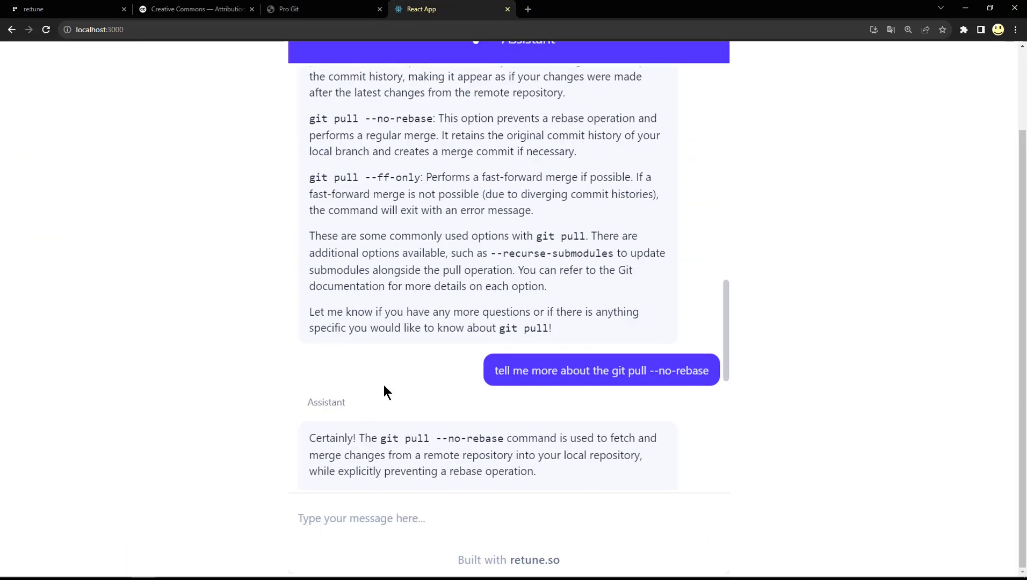